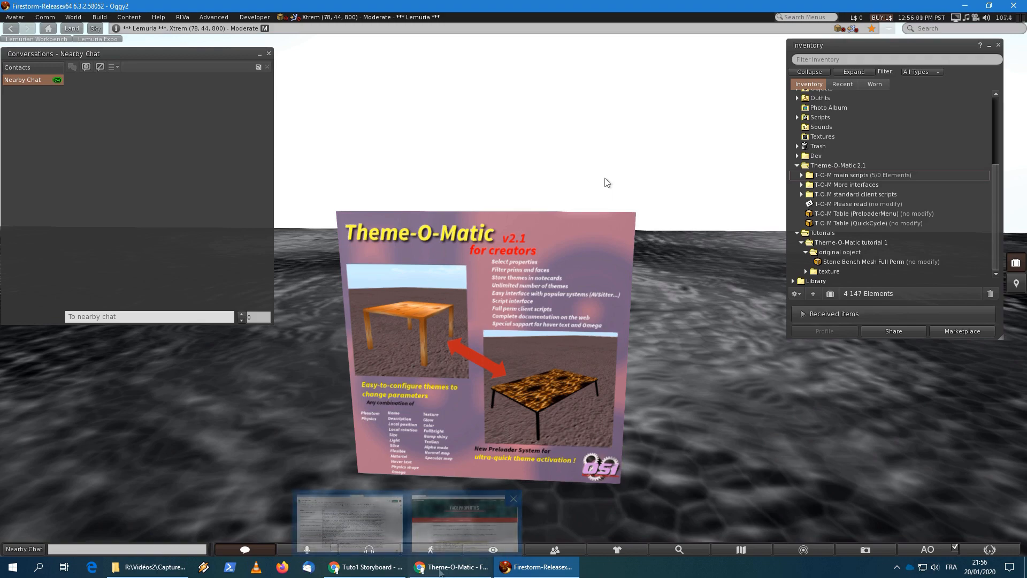
Switch to Chrome and read through the Prim properties table in the Theme-O-Matic documentation.
{"action": "left_click", "coordinate": [441, 571]}
{"action": "mouse_move", "coordinate": [699, 57]}
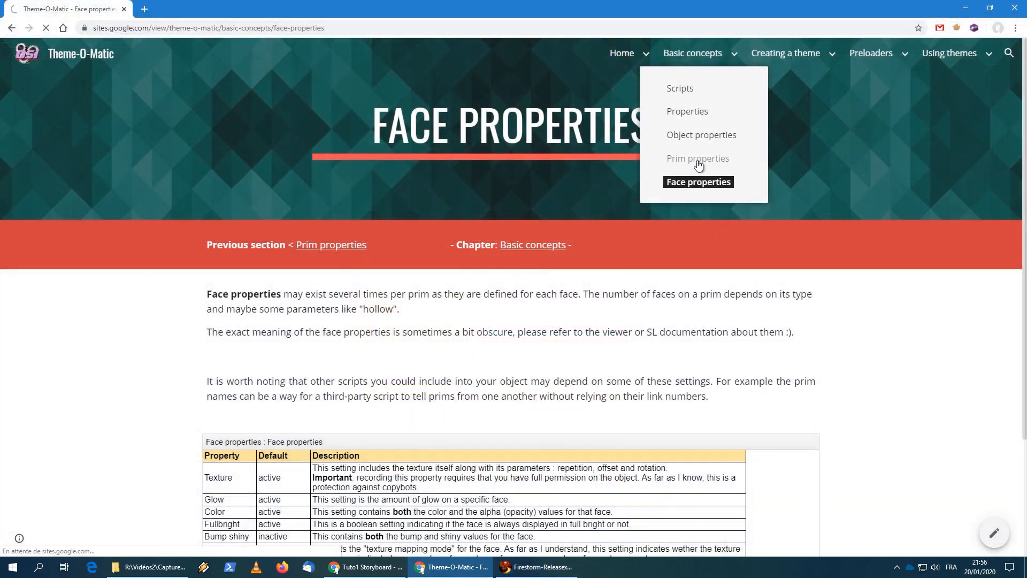
{"action": "left_click", "coordinate": [700, 159]}
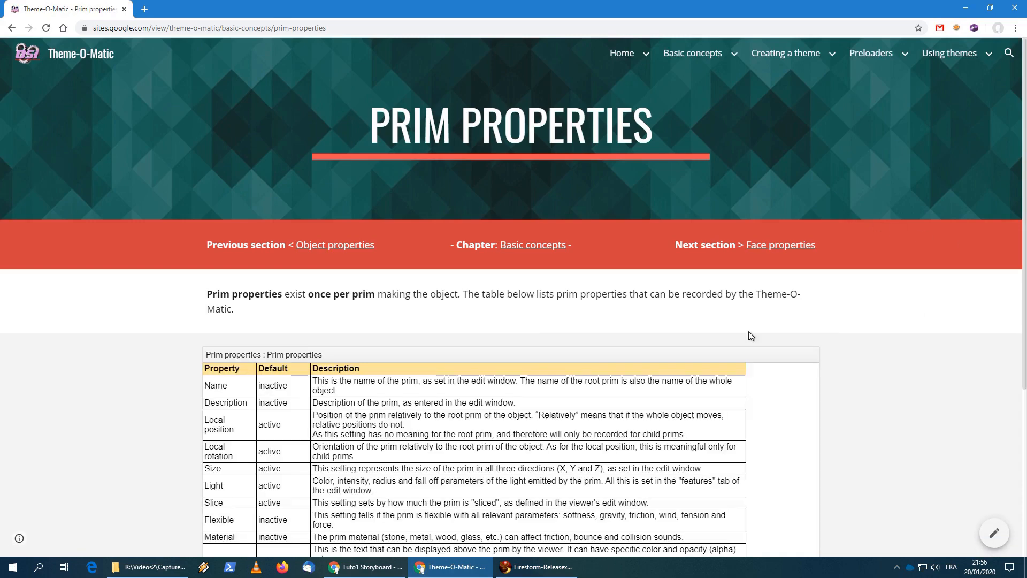
{"action": "scroll", "coordinate": [152, 356], "scroll_direction": "down", "scroll_amount": 2}
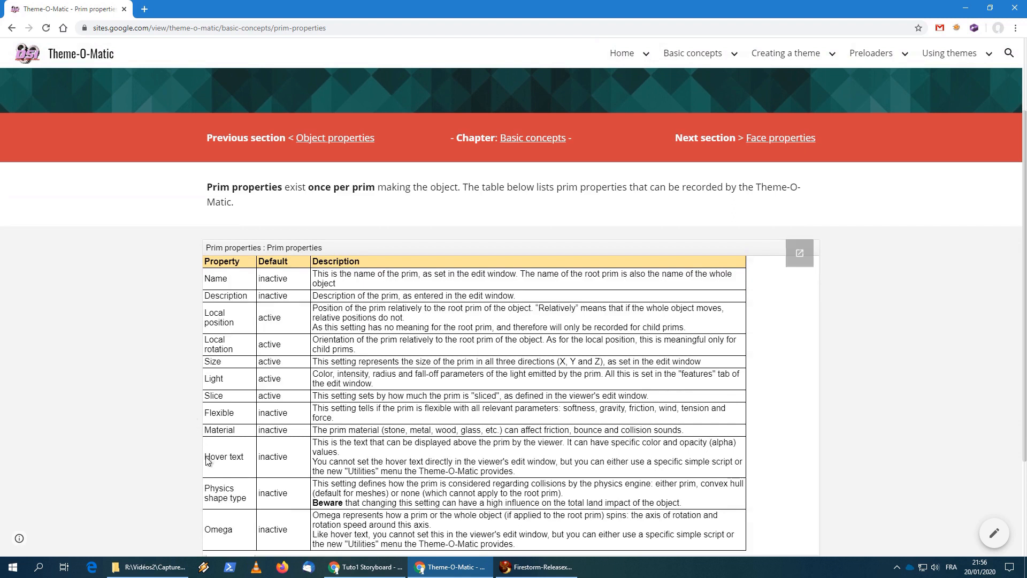
{"action": "scroll", "coordinate": [394, 396], "scroll_direction": "down", "scroll_amount": 2}
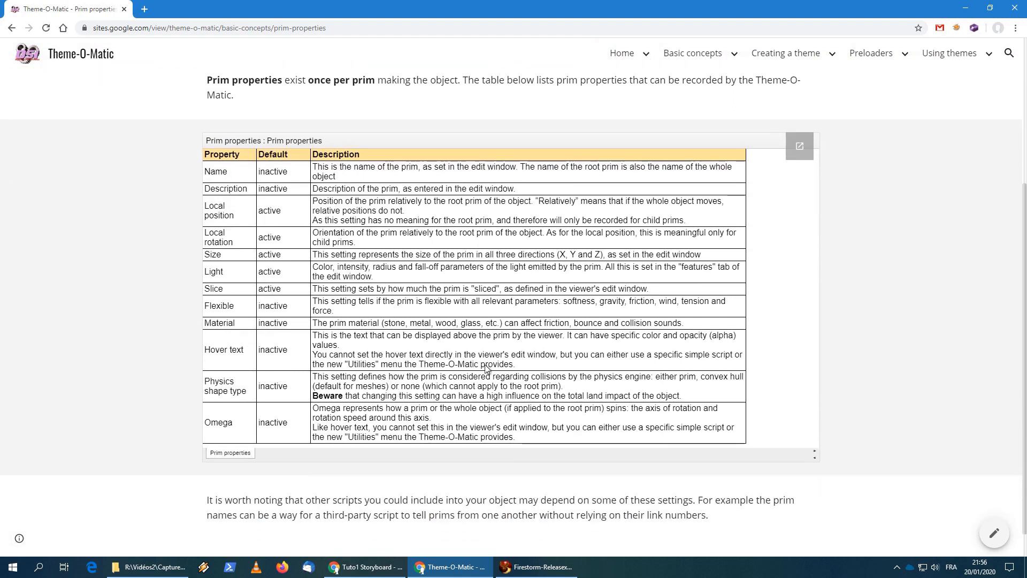
{"action": "scroll", "coordinate": [775, 364], "scroll_direction": "up", "scroll_amount": 2}
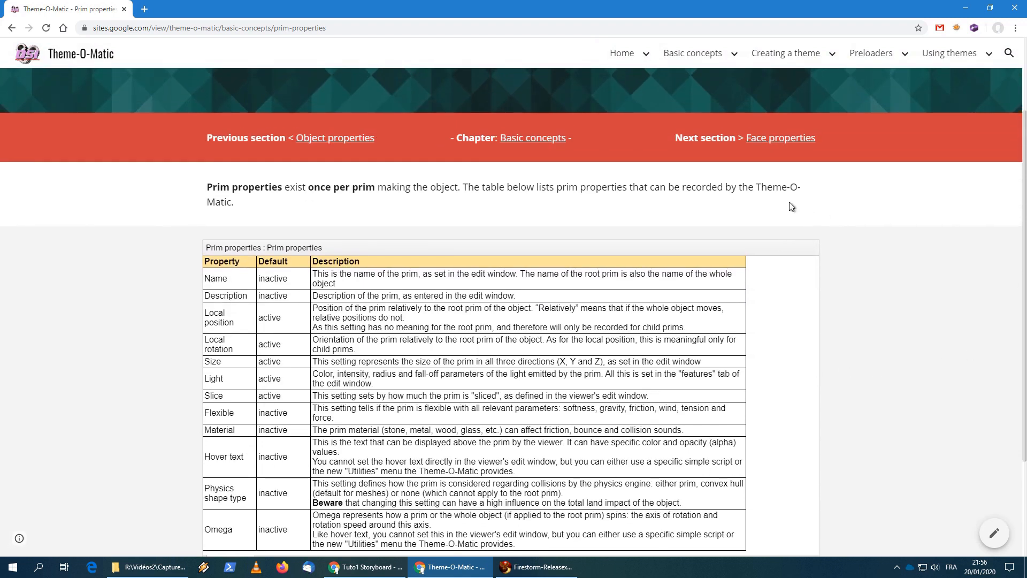
{"action": "scroll", "coordinate": [680, 208], "scroll_direction": "up", "scroll_amount": 2}
Read through the Face properties table in the documentation, and open the Object properties page.
{"action": "mouse_move", "coordinate": [692, 53]}
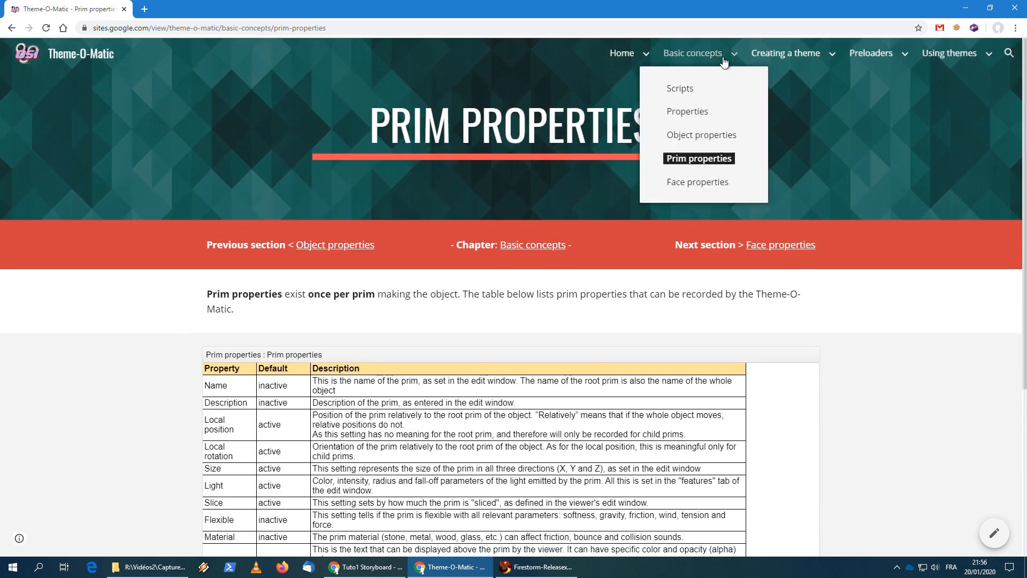
{"action": "left_click", "coordinate": [690, 183]}
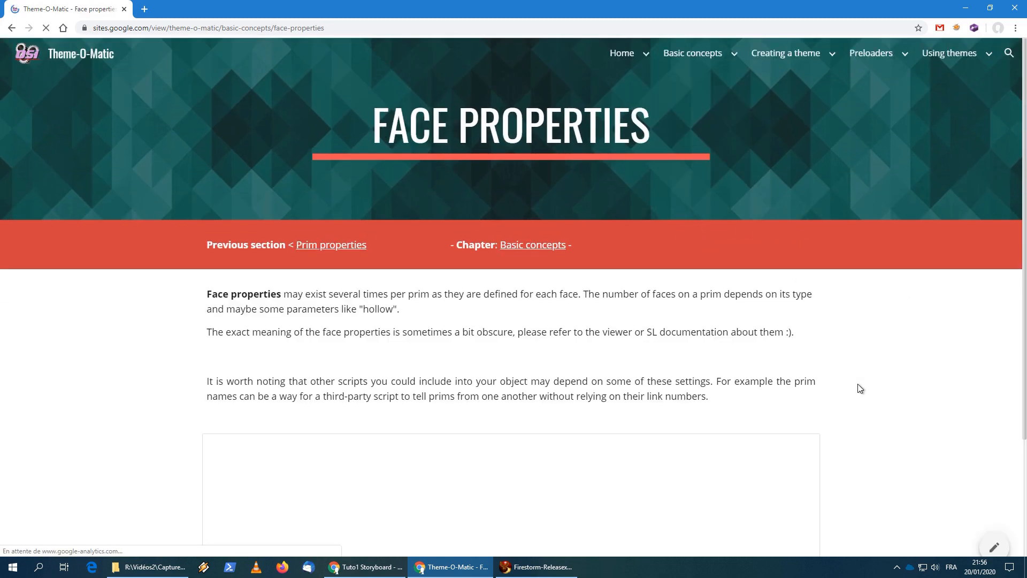
{"action": "scroll", "coordinate": [848, 379], "scroll_direction": "down", "scroll_amount": 3}
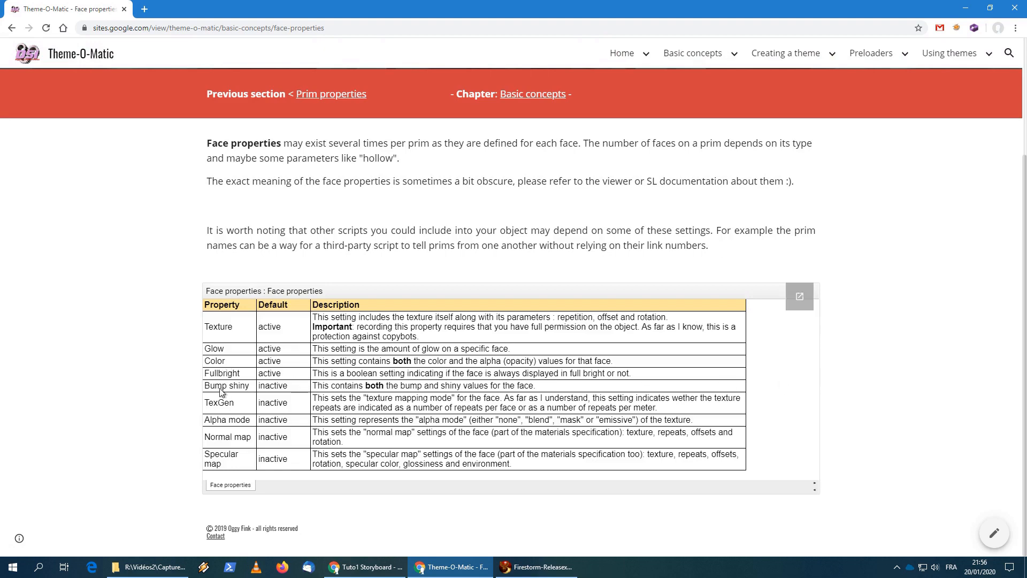
{"action": "scroll", "coordinate": [587, 248], "scroll_direction": "up", "scroll_amount": 3}
{"action": "mouse_move", "coordinate": [695, 53]}
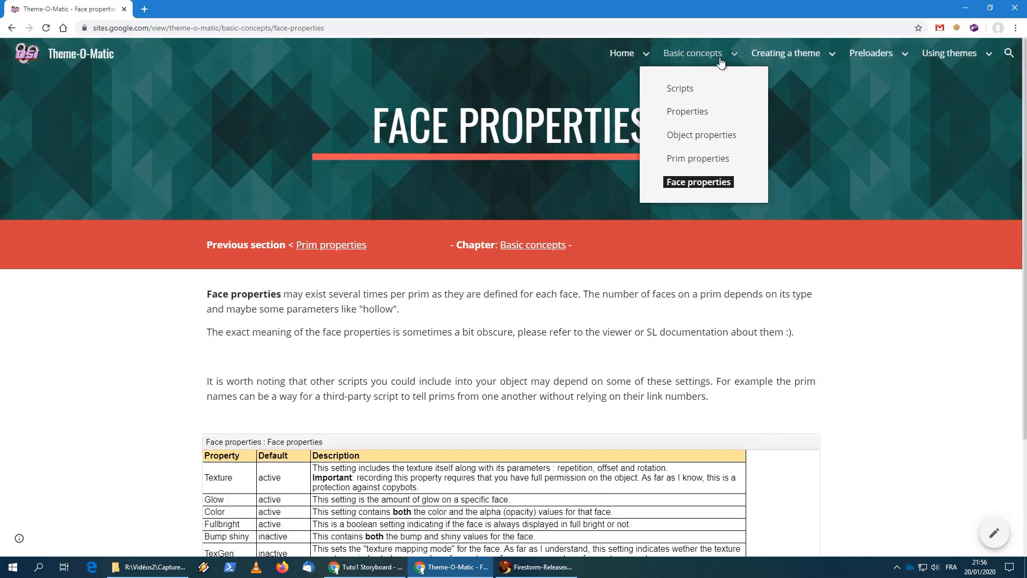
{"action": "left_click", "coordinate": [694, 136]}
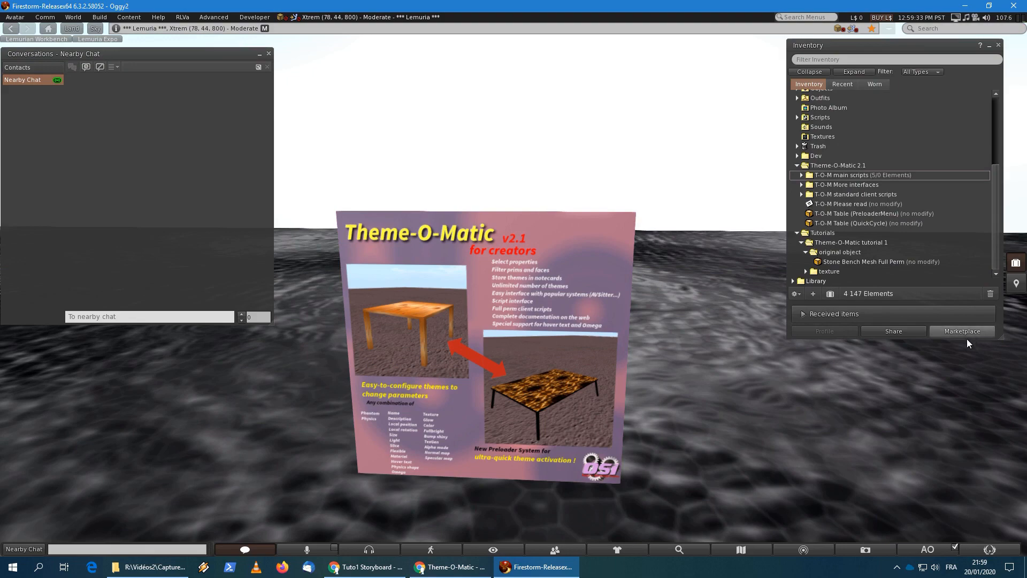
Switch back to Firestorm and place the Stone Bench Mesh Full Perm from the inventory on the open ground beside the Theme-O-Matic sign.
{"action": "left_click", "coordinate": [936, 353], "text": "alt"}
{"action": "left_click_drag", "start_coordinate": [510, 287], "coordinate": [510, 358], "text": "alt"}
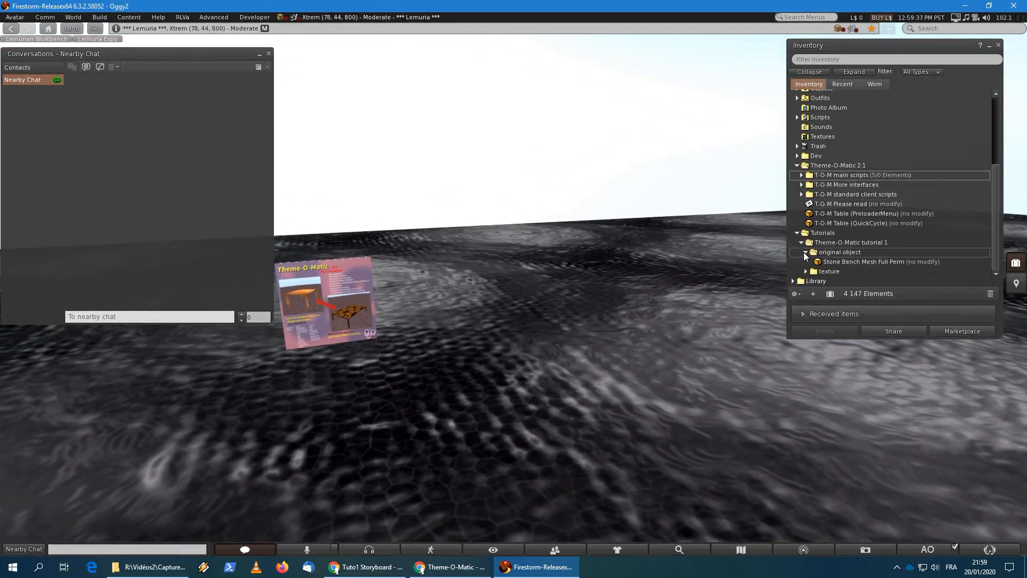
{"action": "left_click_drag", "start_coordinate": [829, 261], "coordinate": [649, 381]}
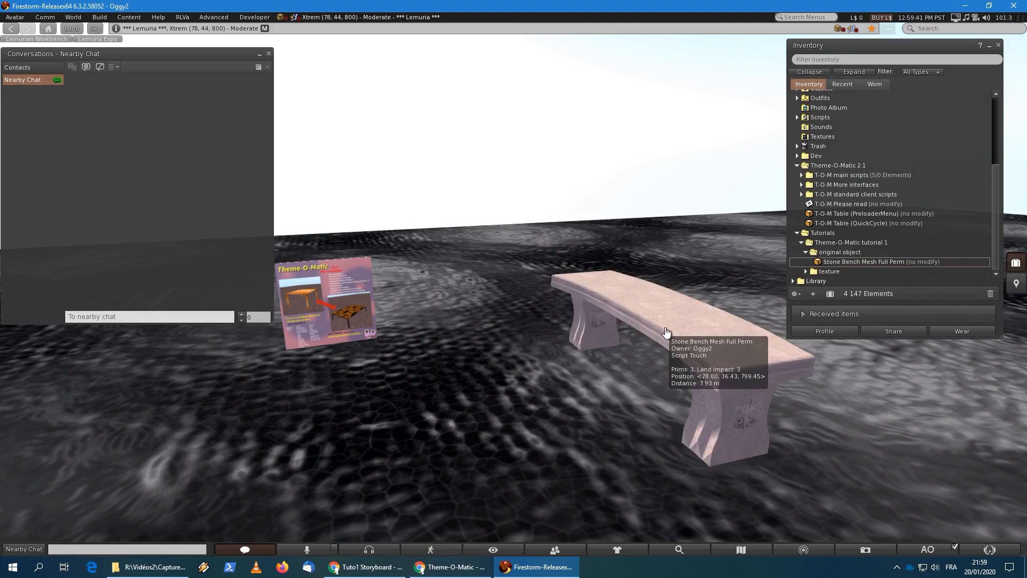
Open the stone bench for editing and show its contents and detailed object, prim and land impact information.
{"action": "right_click", "coordinate": [666, 332]}
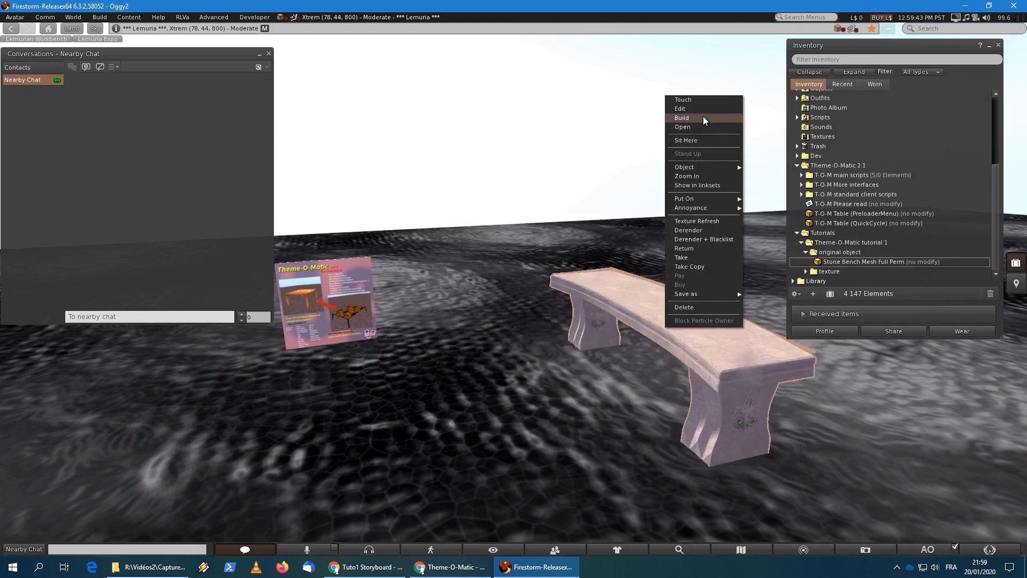
{"action": "left_click", "coordinate": [699, 109]}
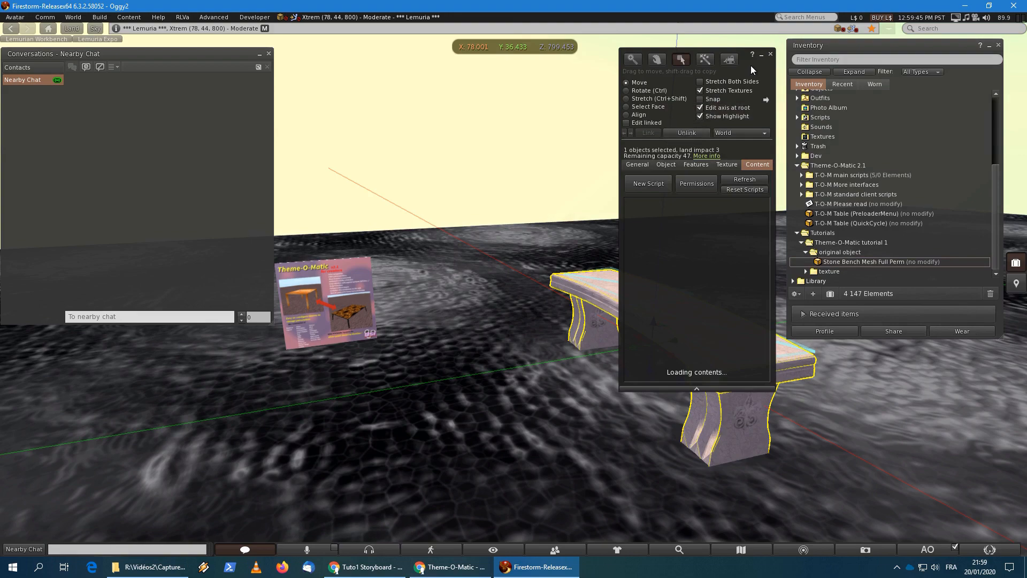
{"action": "left_click_drag", "start_coordinate": [750, 66], "coordinate": [915, 84]}
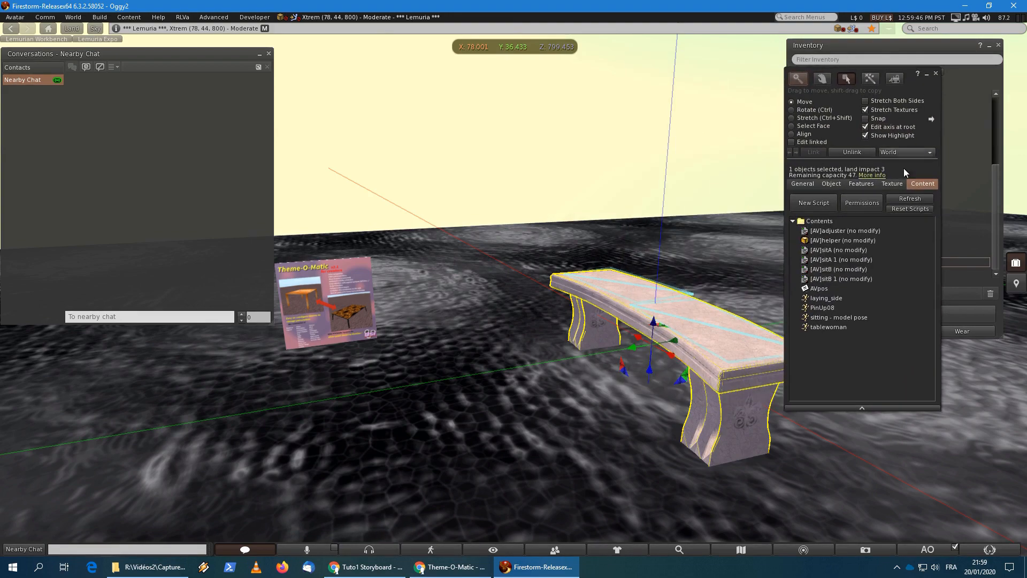
{"action": "left_click", "coordinate": [874, 176]}
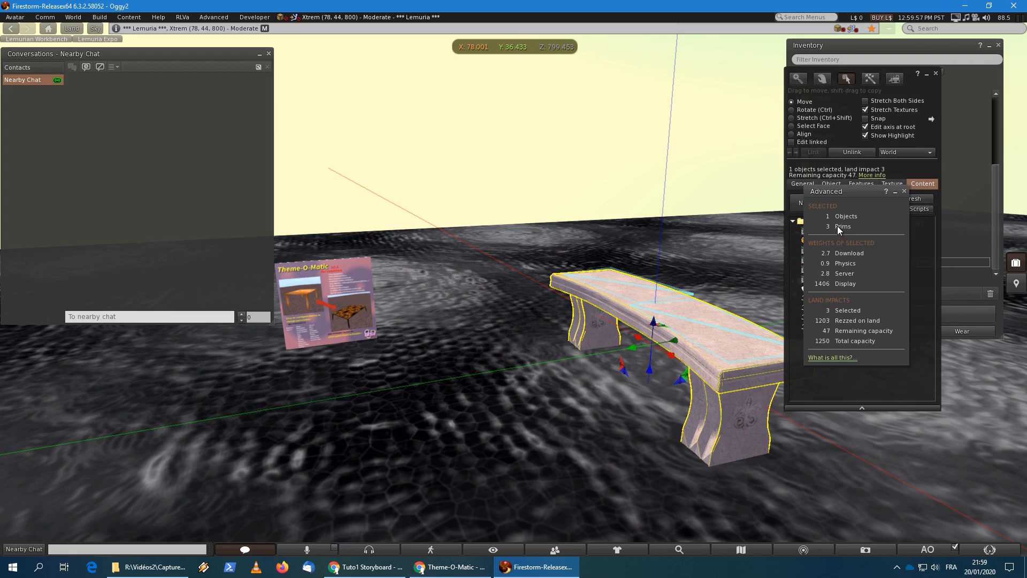
Step through the bench's linked prims one by one, and inspect its individual faces with Select Face.
{"action": "left_click", "coordinate": [791, 142]}
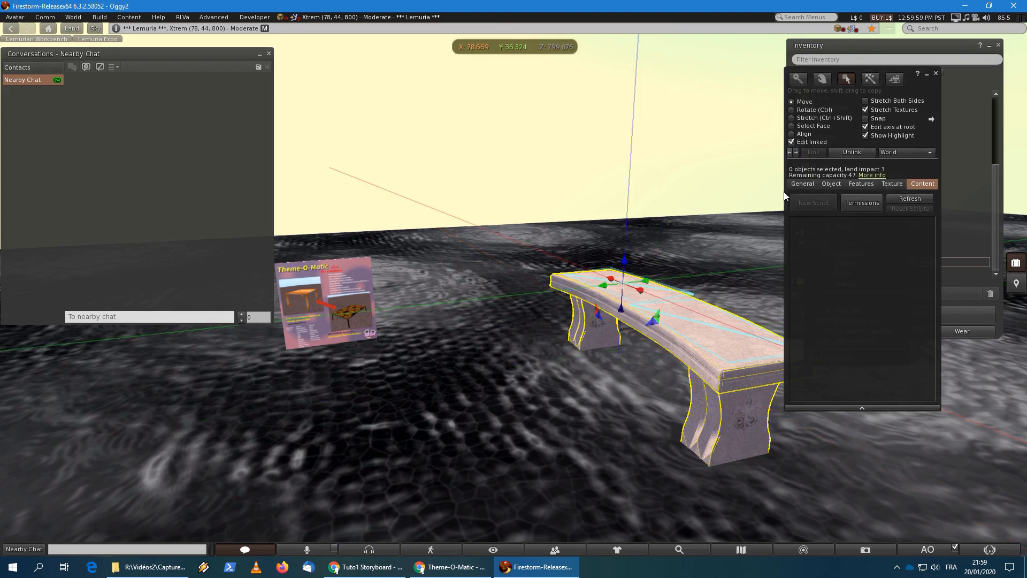
{"action": "left_click", "coordinate": [796, 152]}
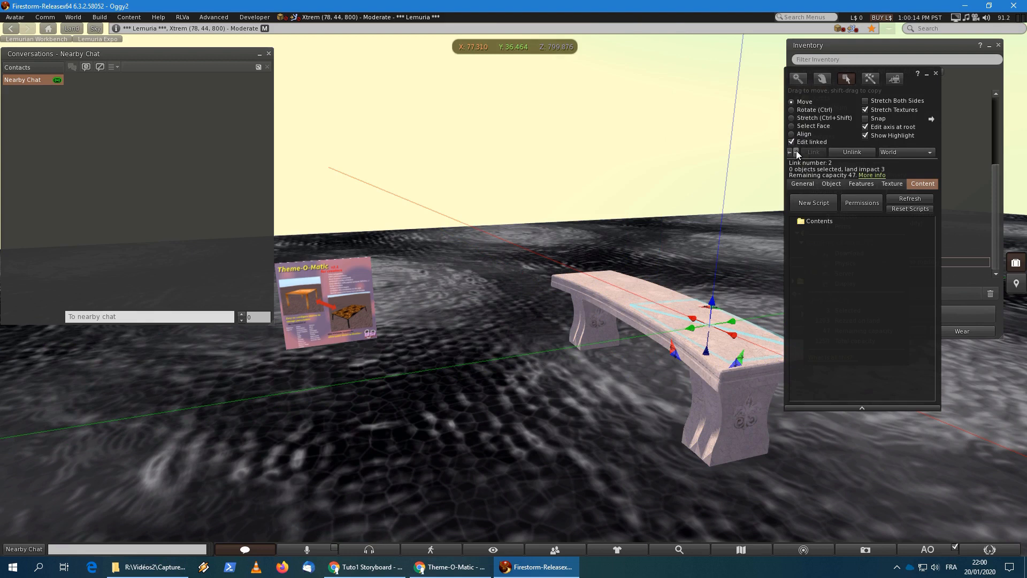
{"action": "left_click", "coordinate": [796, 152]}
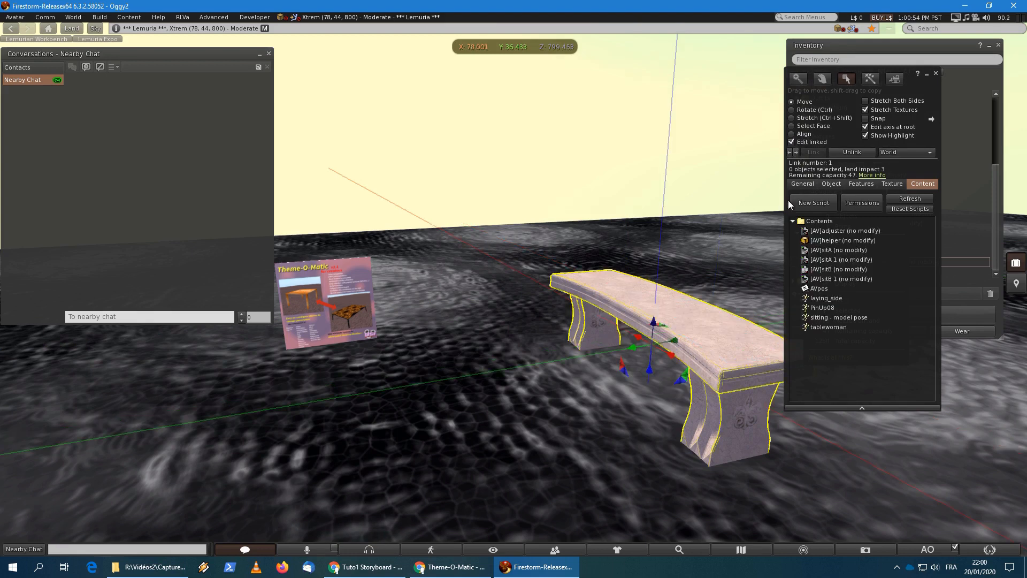
{"action": "left_click", "coordinate": [791, 127]}
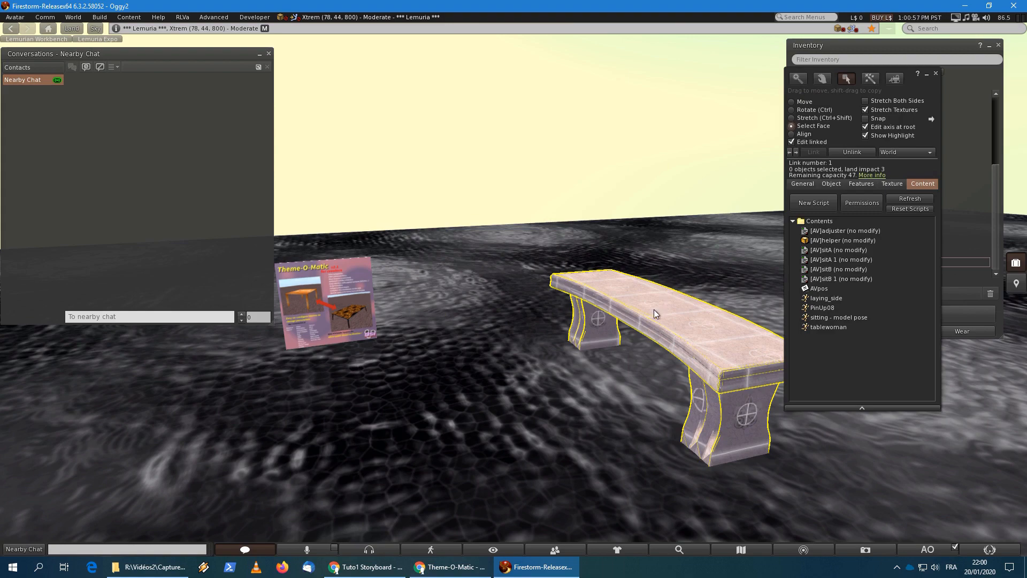
{"action": "left_click_drag", "start_coordinate": [654, 312], "coordinate": [545, 371], "text": "alt"}
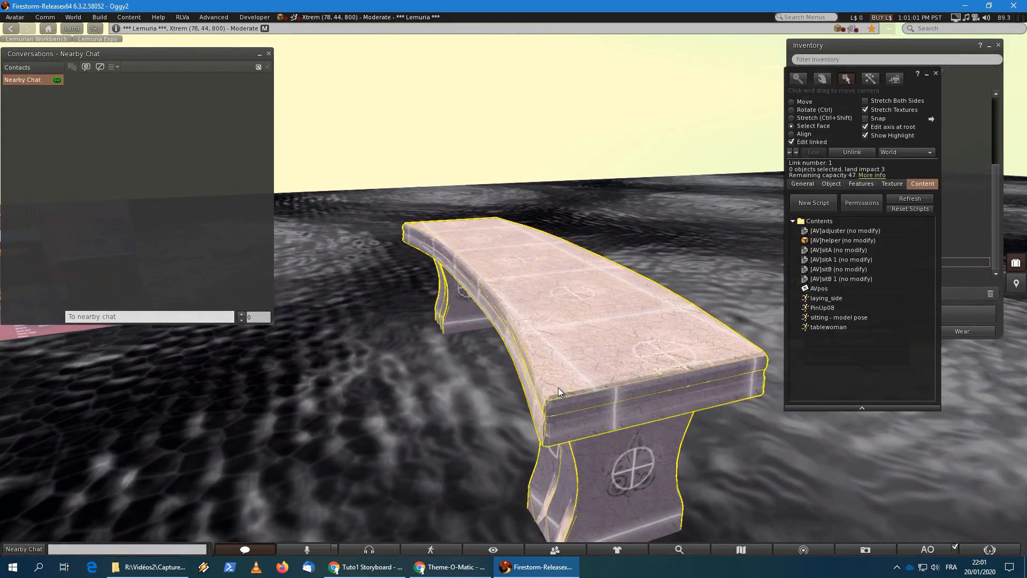
{"action": "left_click", "coordinate": [557, 387]}
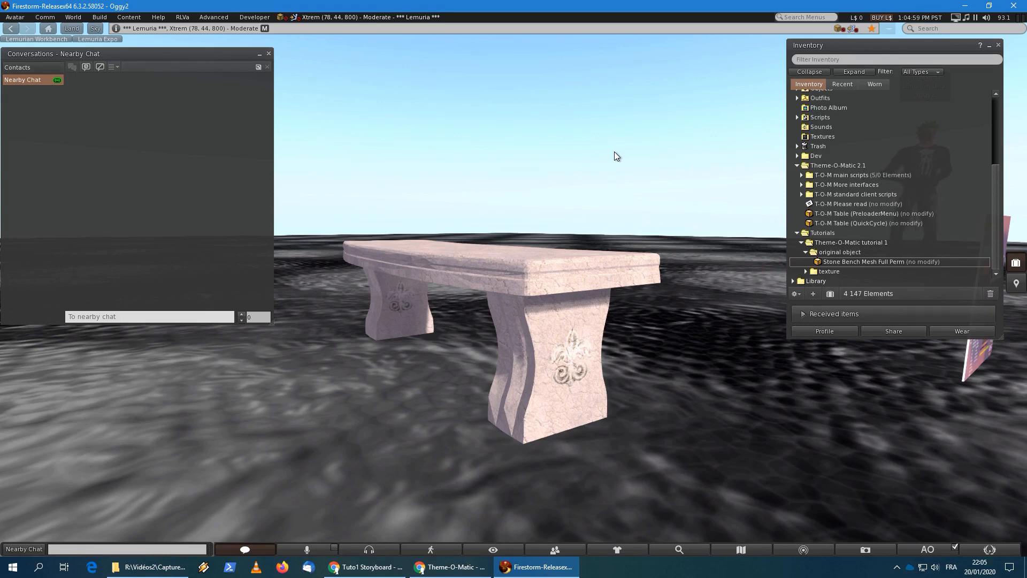
Add the T-O-M Core, Generator, Preparation and Utilities scripts from T-O-M main scripts to the stone bench's contents, and close its editor.
{"action": "left_click", "coordinate": [832, 164]}
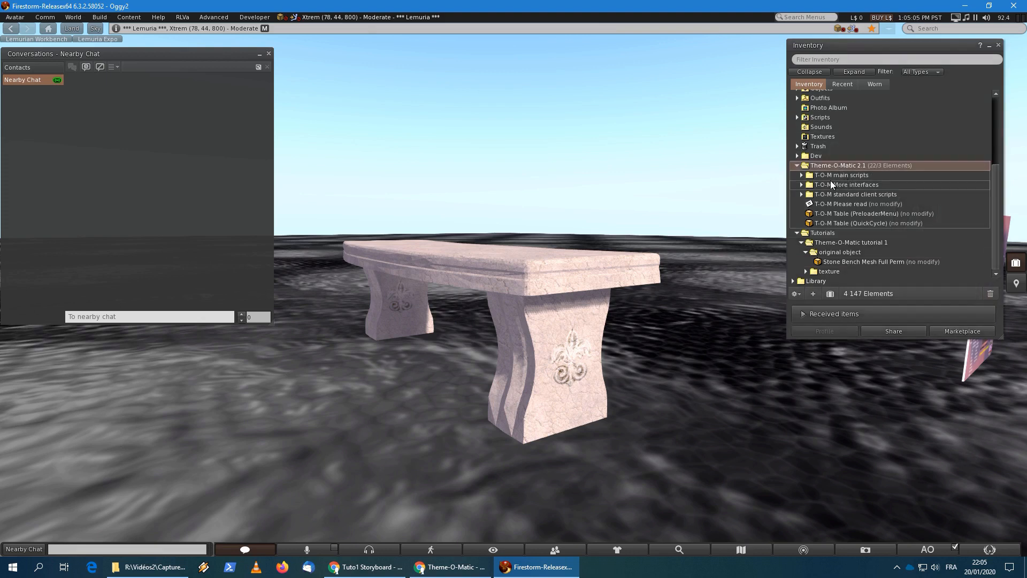
{"action": "left_click", "coordinate": [802, 175]}
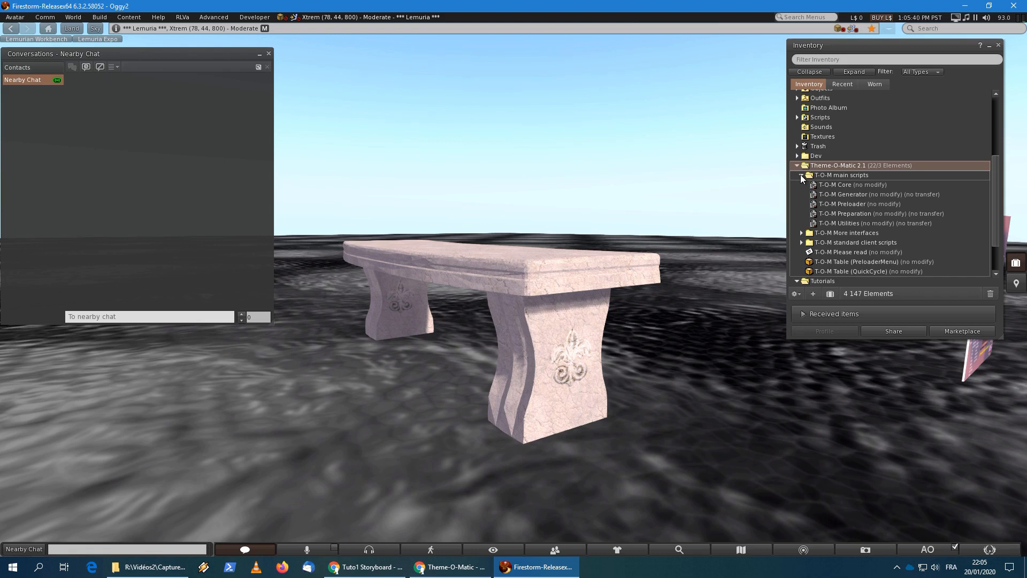
{"action": "left_click", "coordinate": [854, 185]}
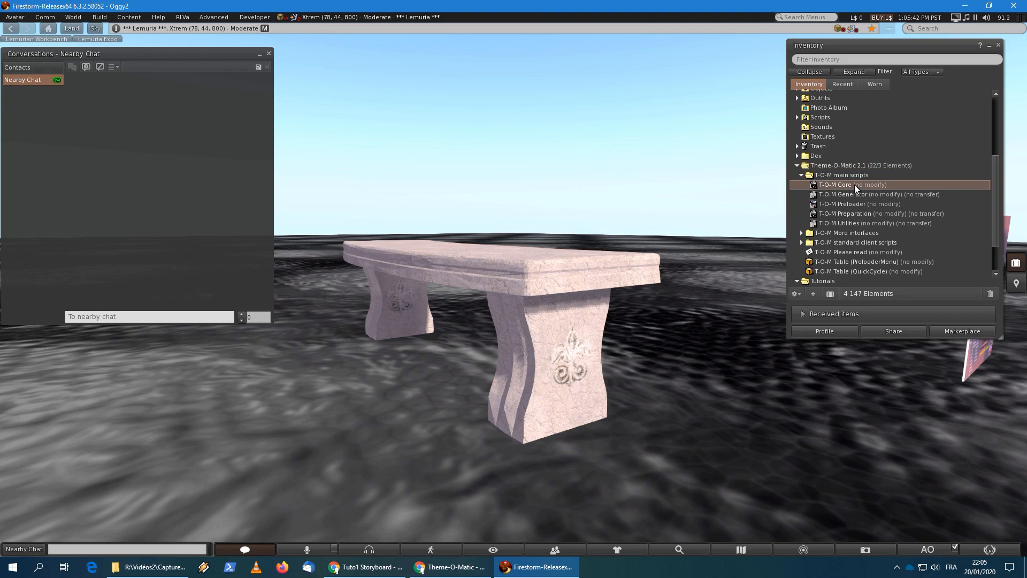
{"action": "left_click", "coordinate": [844, 214], "text": "ctrl"}
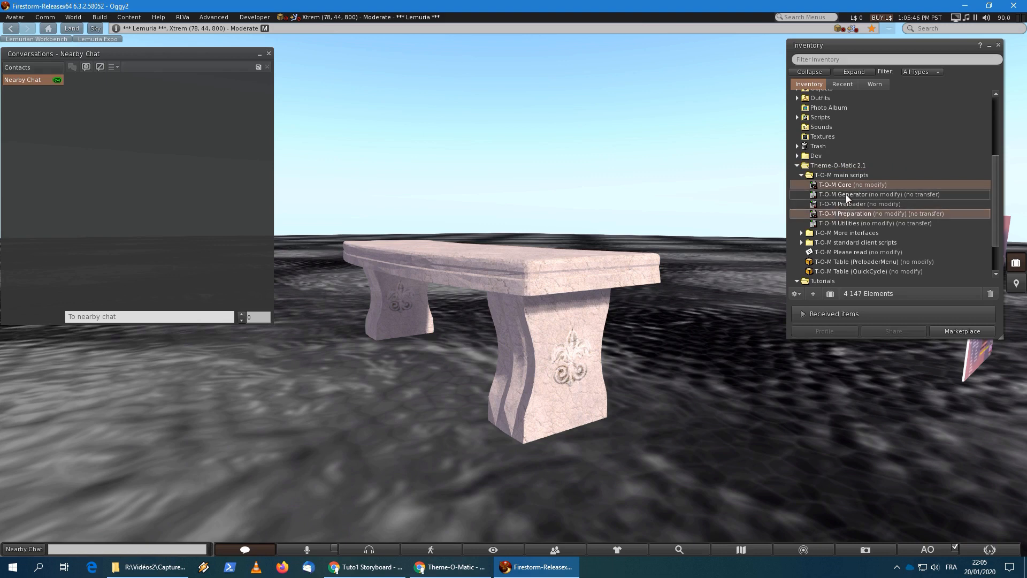
{"action": "left_click", "coordinate": [846, 194], "text": "ctrl"}
{"action": "left_click", "coordinate": [849, 223], "text": "ctrl"}
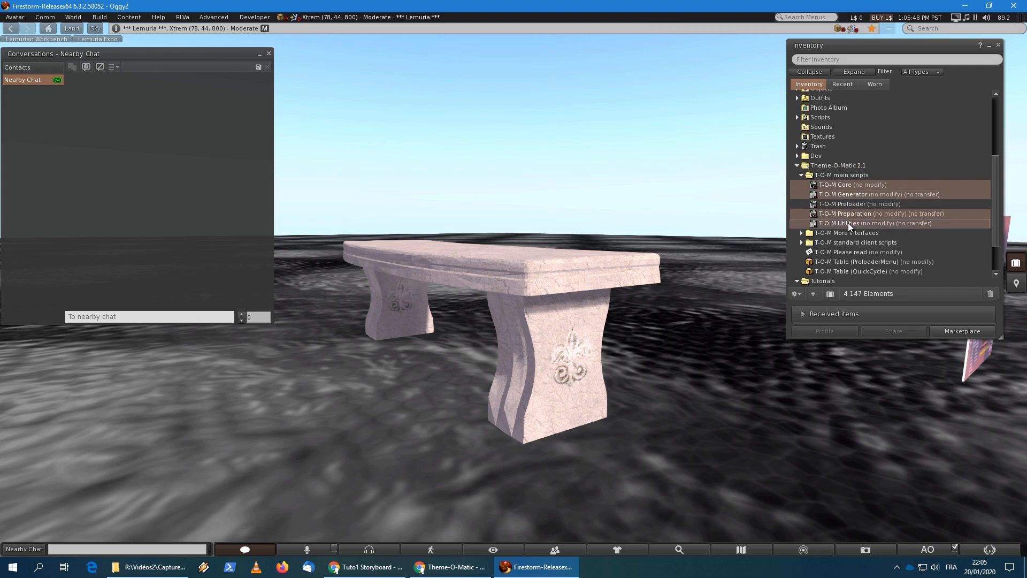
{"action": "right_click", "coordinate": [572, 280]}
{"action": "left_click", "coordinate": [586, 287]}
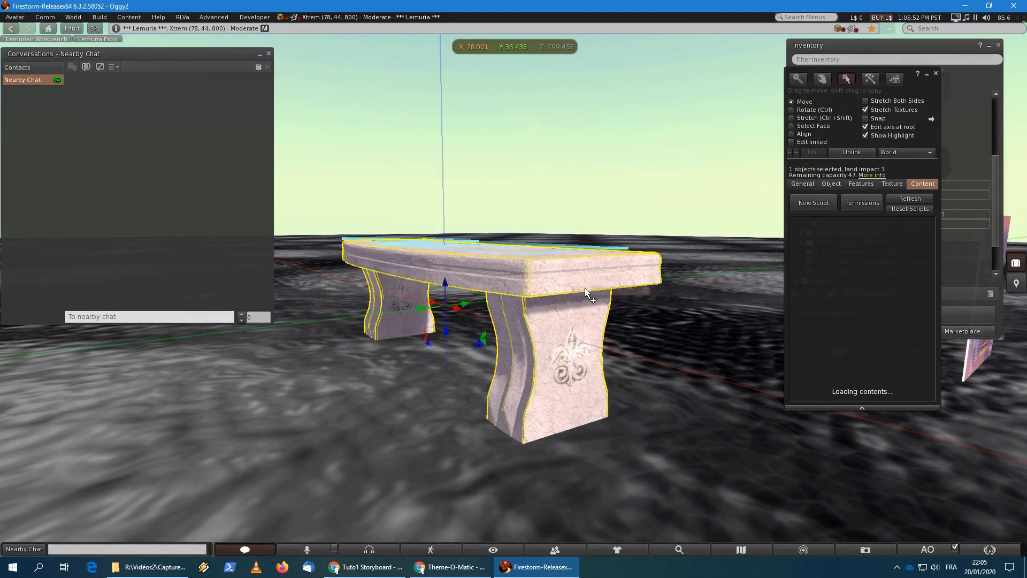
{"action": "left_click_drag", "start_coordinate": [918, 85], "coordinate": [784, 110]}
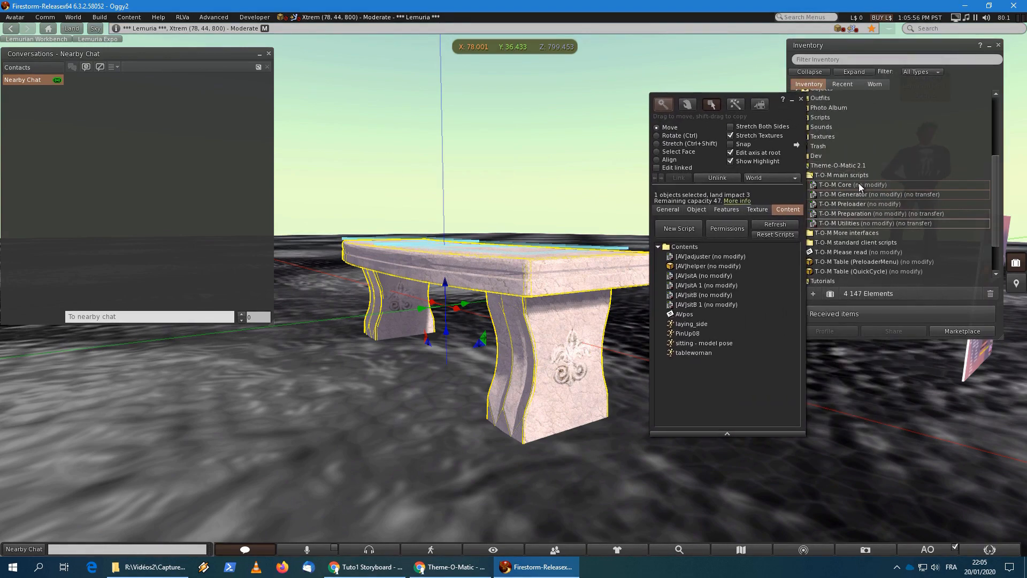
{"action": "left_click_drag", "start_coordinate": [858, 183], "coordinate": [709, 379]}
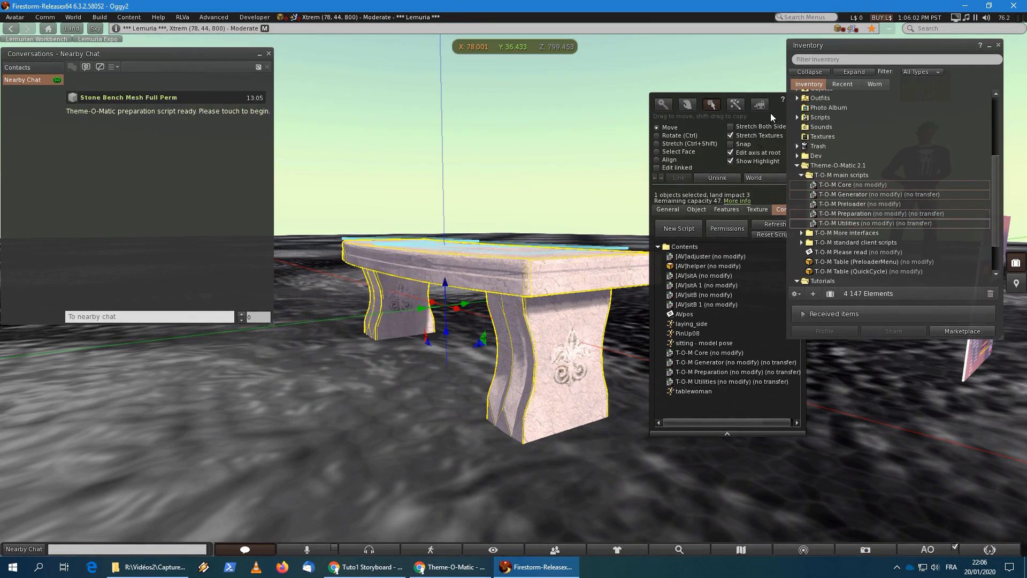
{"action": "left_click_drag", "start_coordinate": [770, 114], "coordinate": [747, 101]}
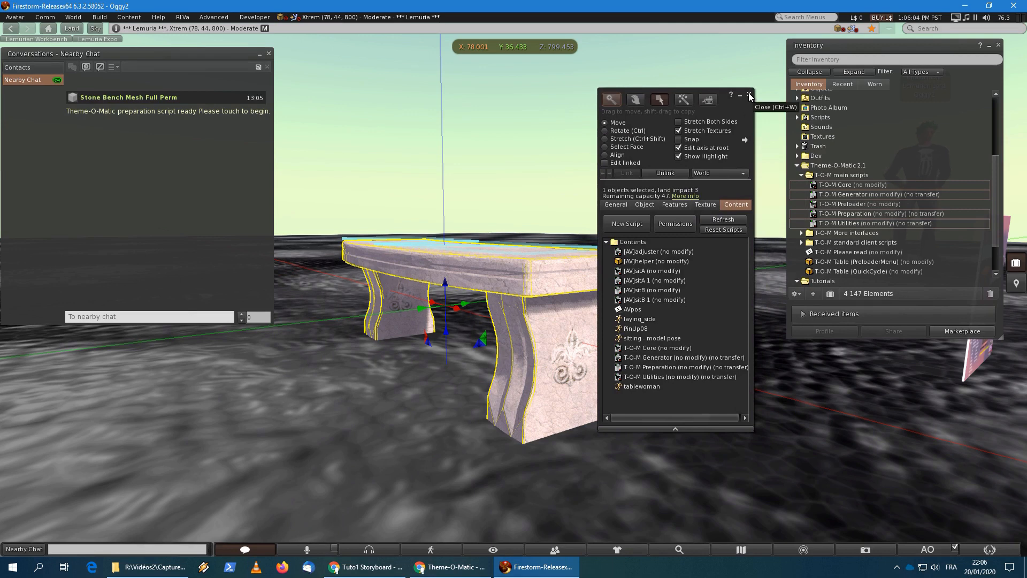
{"action": "left_click", "coordinate": [750, 95]}
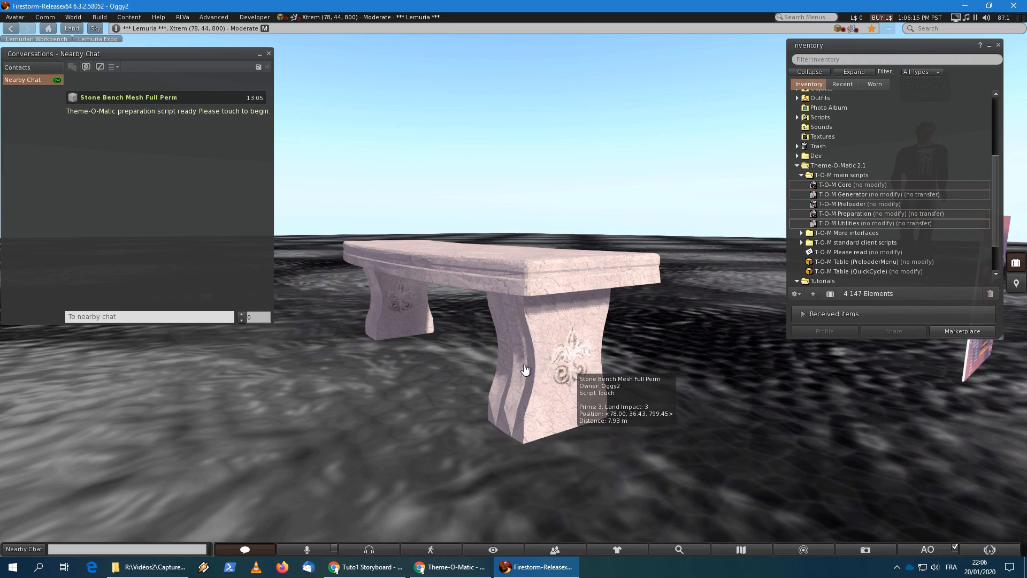
Bring up the bench's Theme-O-Matic menu, view the object property settings, and return to the main choices.
{"action": "left_click", "coordinate": [534, 347]}
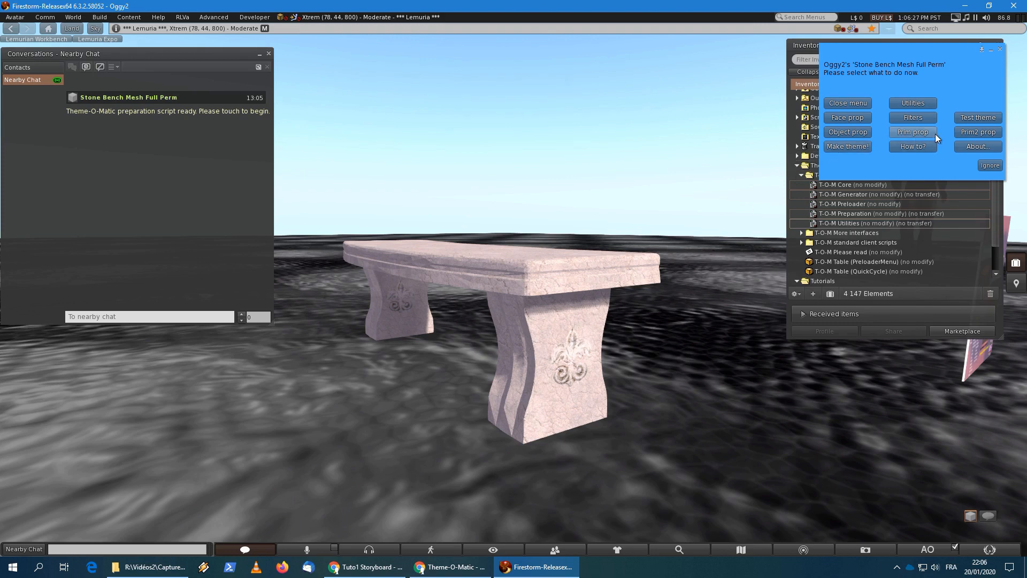
{"action": "left_click", "coordinate": [862, 132]}
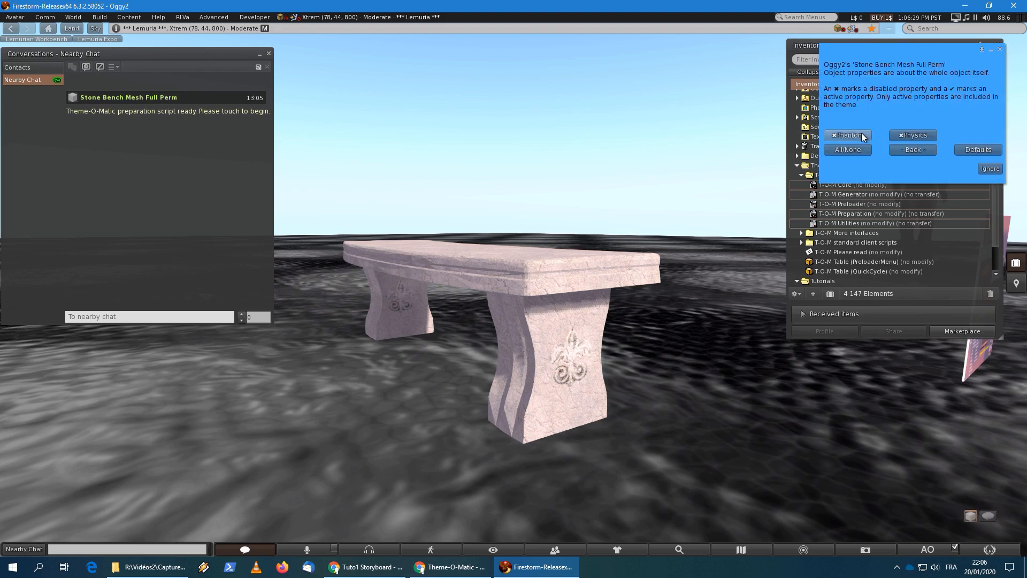
{"action": "left_click", "coordinate": [907, 149]}
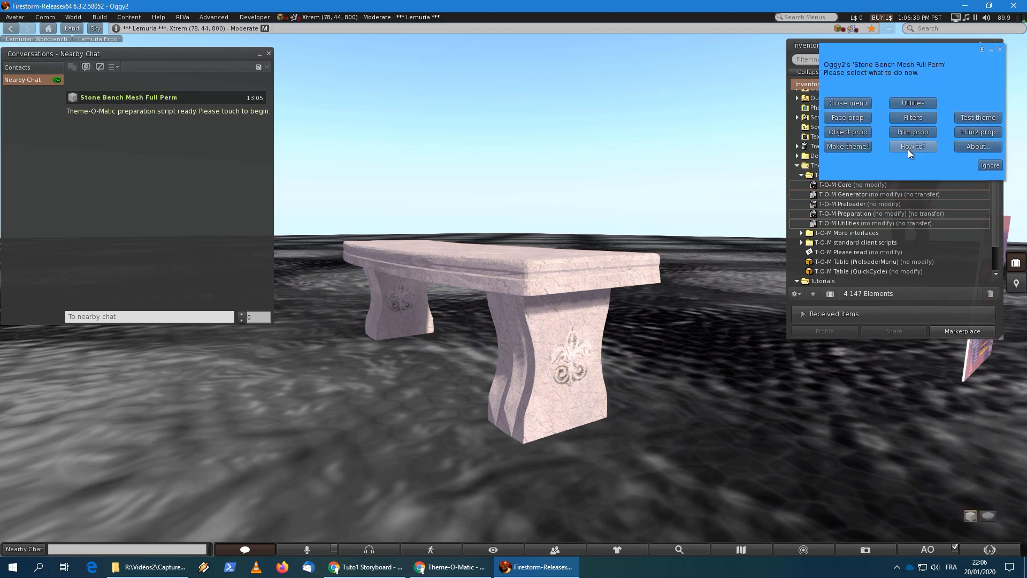
Toggle all of the bench's prim properties with All/None, and check the additional prim properties in Prim2 prop.
{"action": "left_click", "coordinate": [923, 133]}
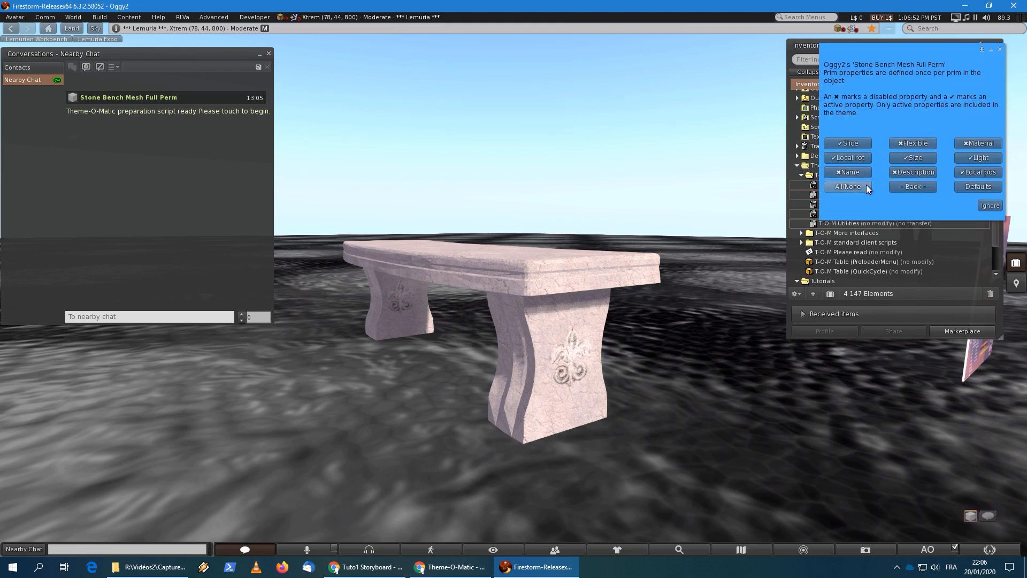
{"action": "left_click", "coordinate": [861, 187]}
{"action": "left_click", "coordinate": [861, 188]}
{"action": "left_click", "coordinate": [919, 185]}
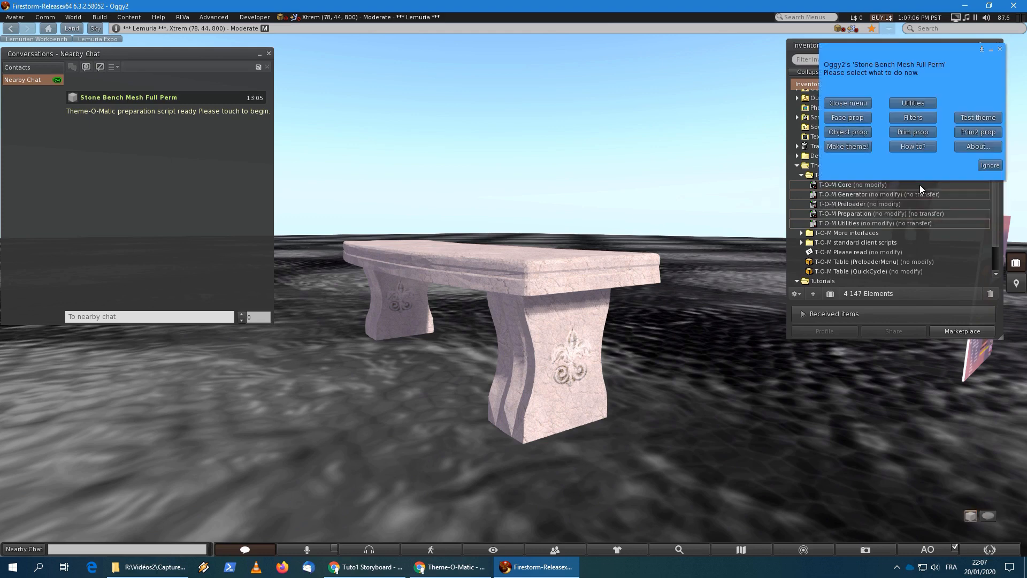
{"action": "left_click", "coordinate": [976, 132]}
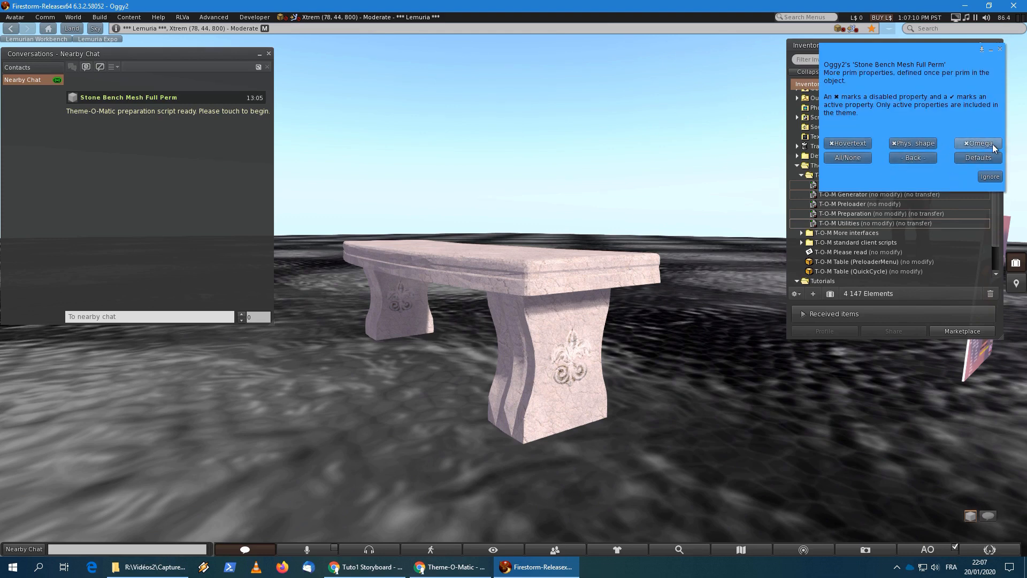
{"action": "left_click", "coordinate": [916, 159]}
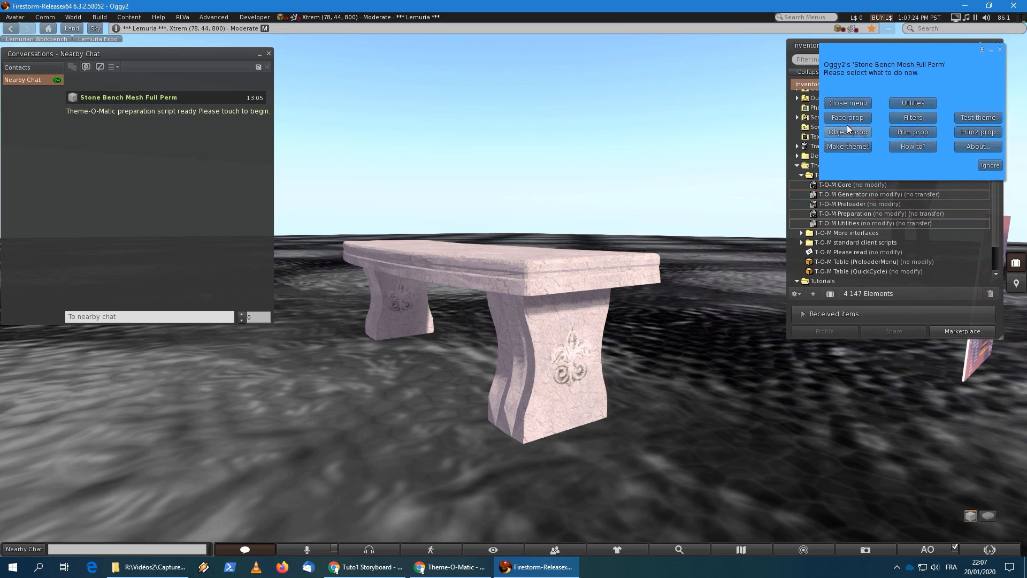
Disable Fullbright, Glow and Color in the face properties, leaving only Texture active, and make the theme.
{"action": "left_click", "coordinate": [846, 117]}
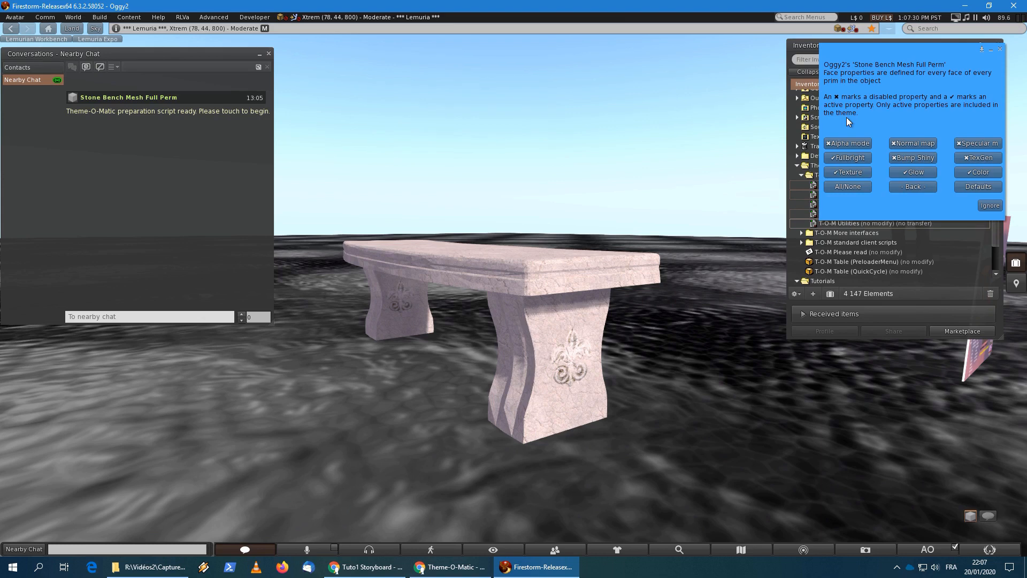
{"action": "left_click", "coordinate": [843, 160]}
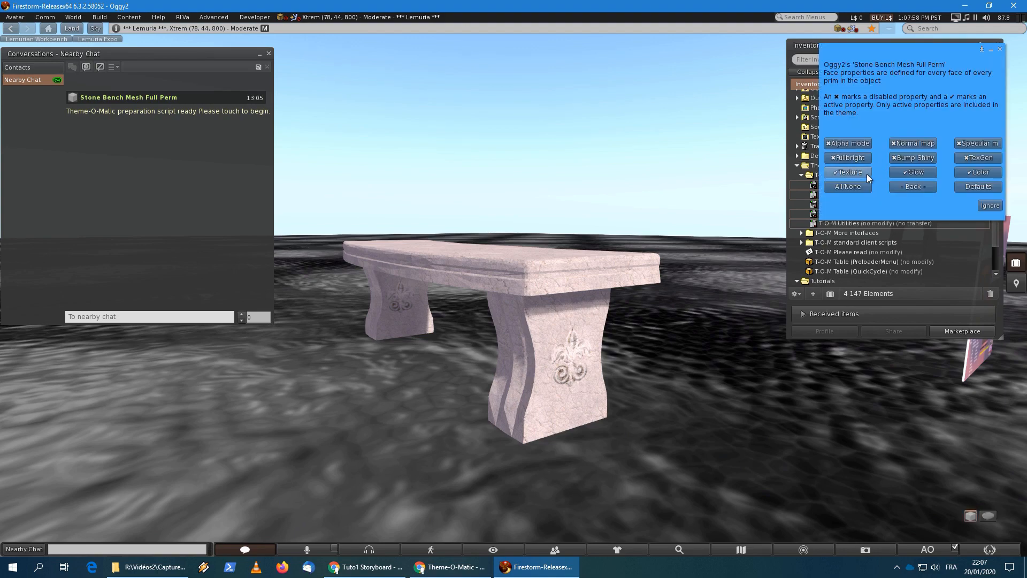
{"action": "left_click", "coordinate": [909, 172]}
{"action": "left_click", "coordinate": [970, 173]}
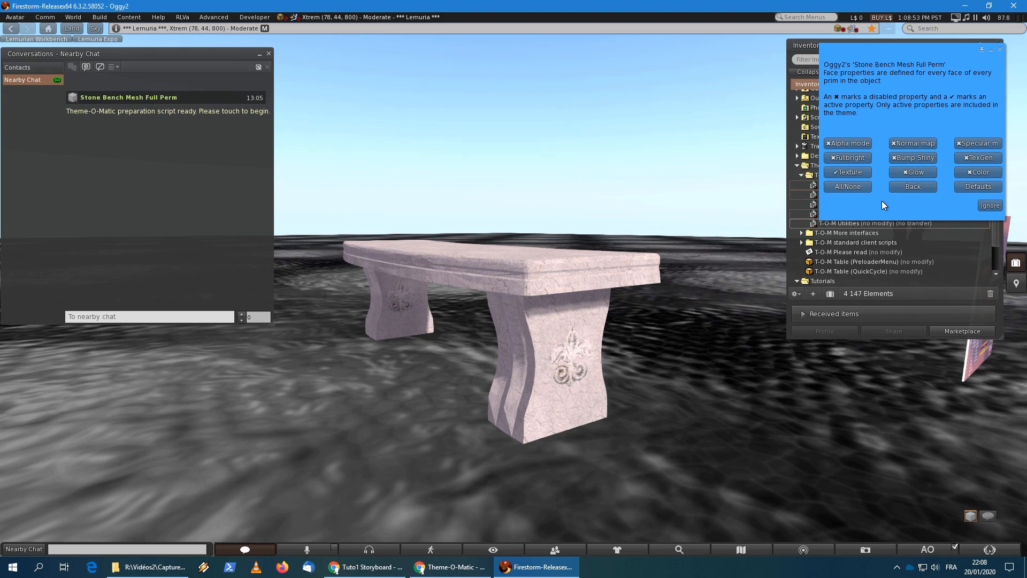
{"action": "left_click", "coordinate": [909, 185]}
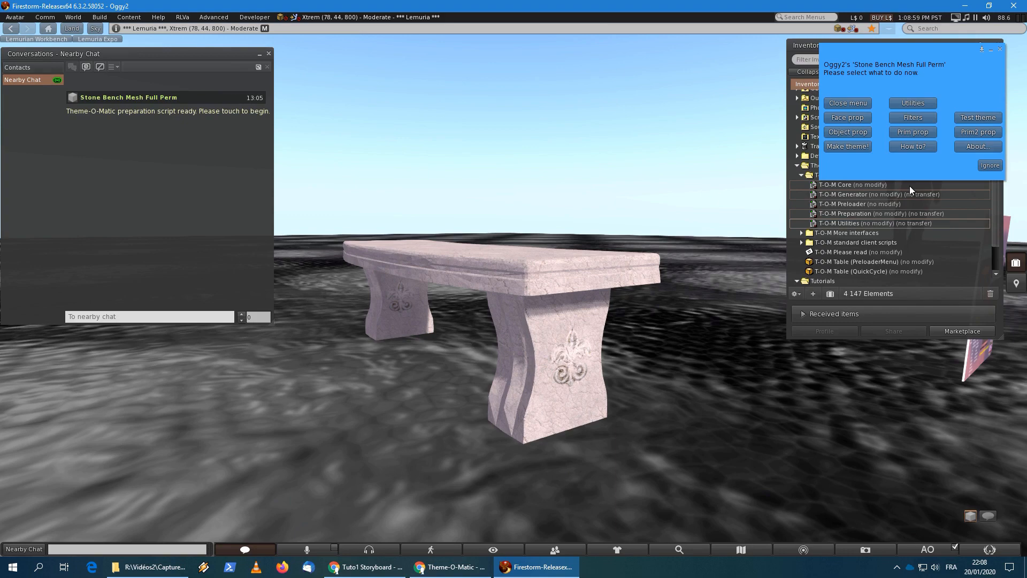
{"action": "left_click", "coordinate": [858, 147]}
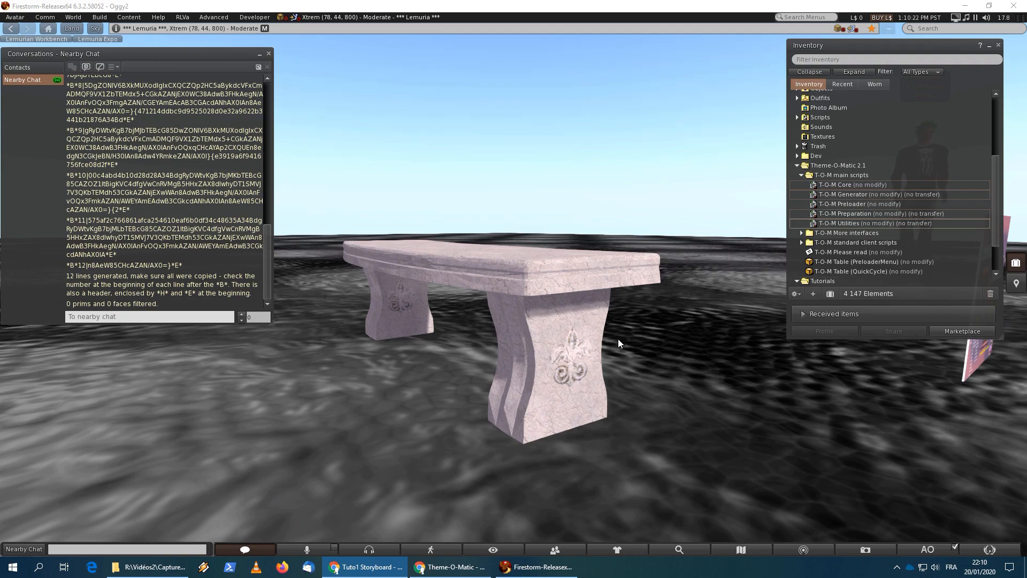
List the bench's current prim and face filters, and switch the face policy to inclusive.
{"action": "left_click", "coordinate": [542, 324]}
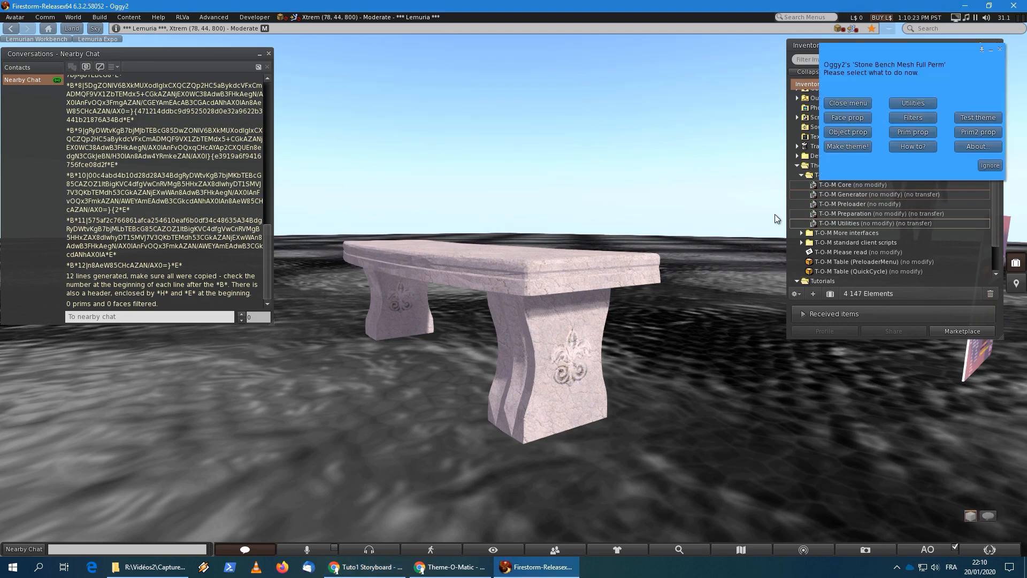
{"action": "left_click", "coordinate": [894, 117]}
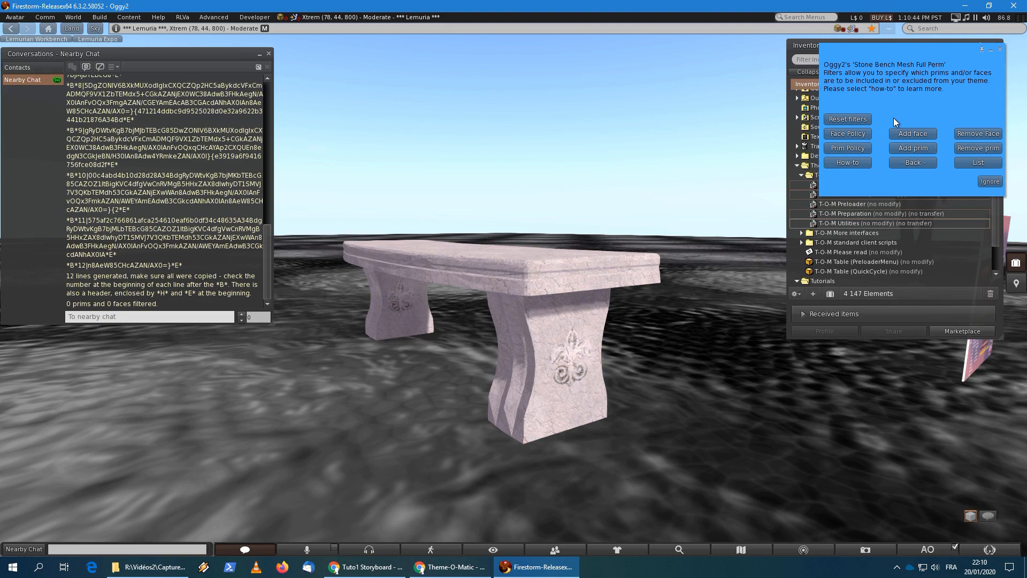
{"action": "left_click", "coordinate": [969, 162]}
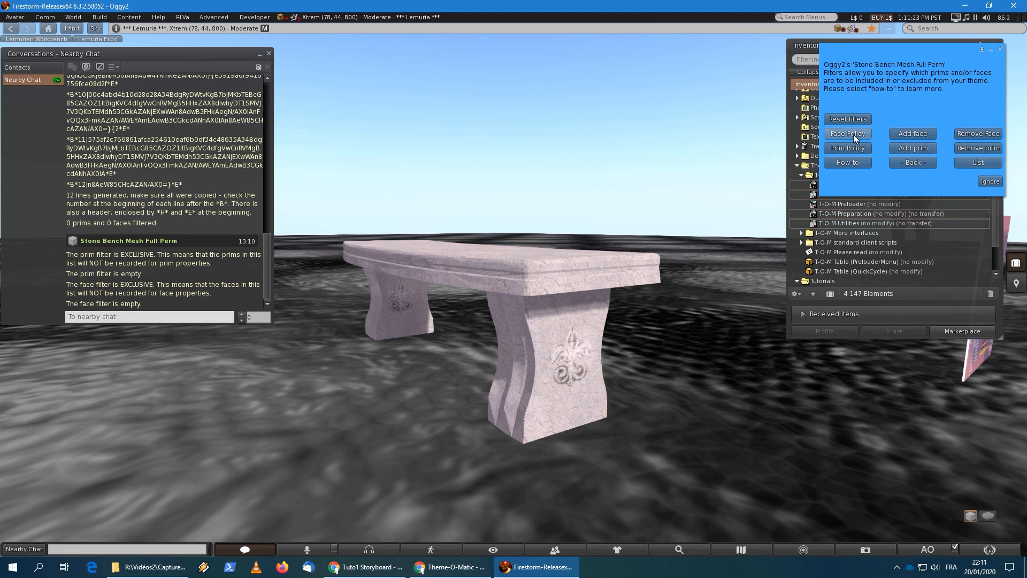
{"action": "left_click", "coordinate": [850, 134]}
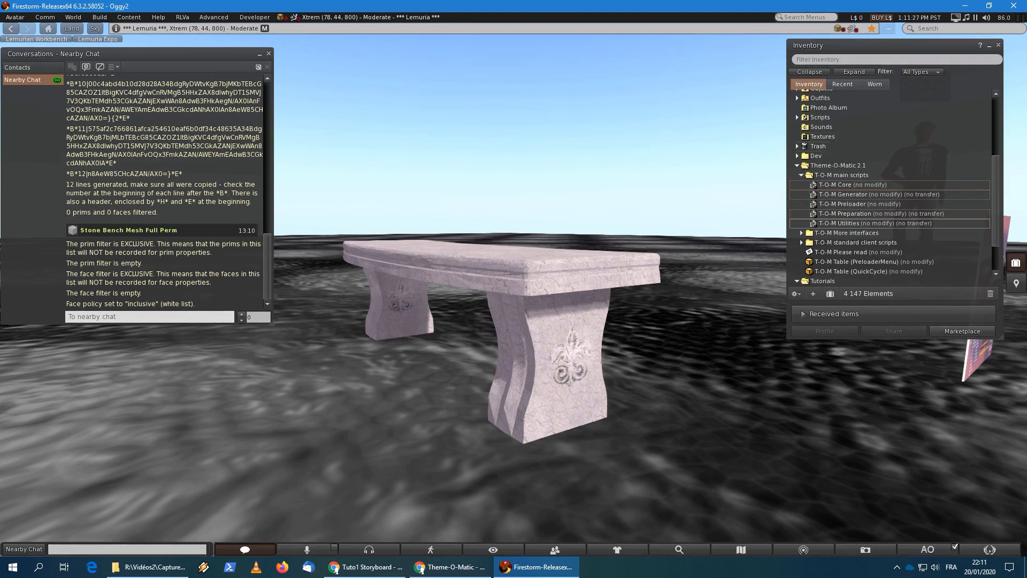
{"action": "key", "text": "alt+Tab"}
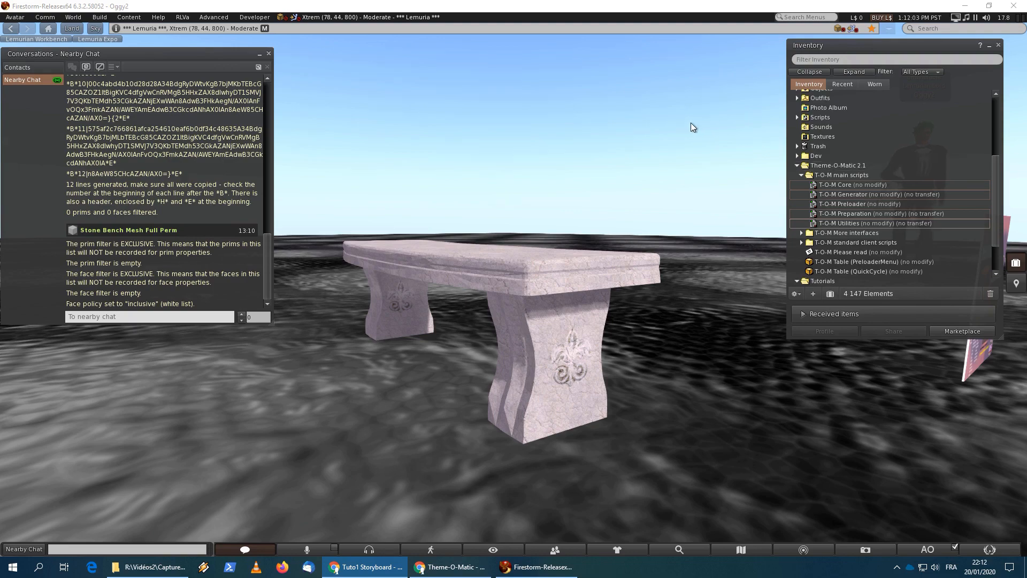
{"action": "left_click", "coordinate": [677, 130]}
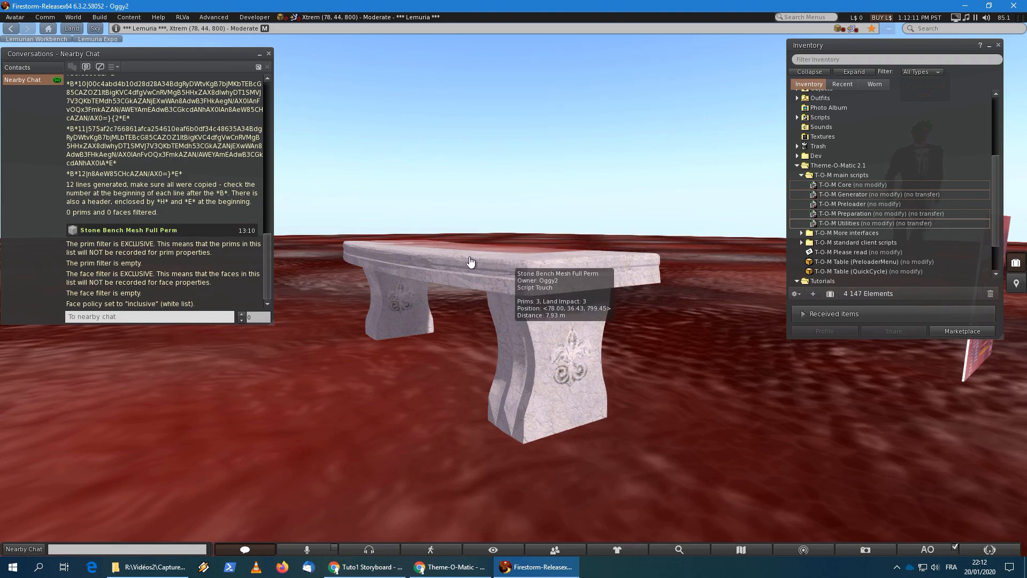
Add the stone border face on top of the bench seat to the face filter.
{"action": "left_click_drag", "start_coordinate": [461, 258], "coordinate": [383, 306], "text": "ctrl+alt"}
{"action": "mouse_move", "coordinate": [511, 276]}
{"action": "left_mouse_down", "text": "ctrl+alt"}
{"action": "mouse_move", "coordinate": [511, 308]}
{"action": "mouse_move", "coordinate": [510, 289]}
{"action": "left_mouse_up", "text": "ctrl+alt"}
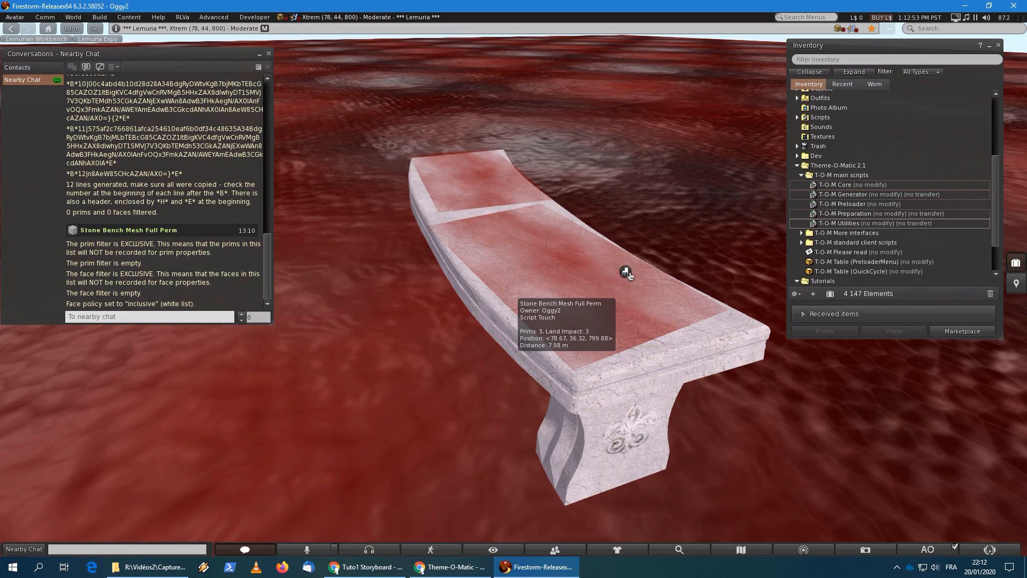
{"action": "left_click", "coordinate": [705, 341]}
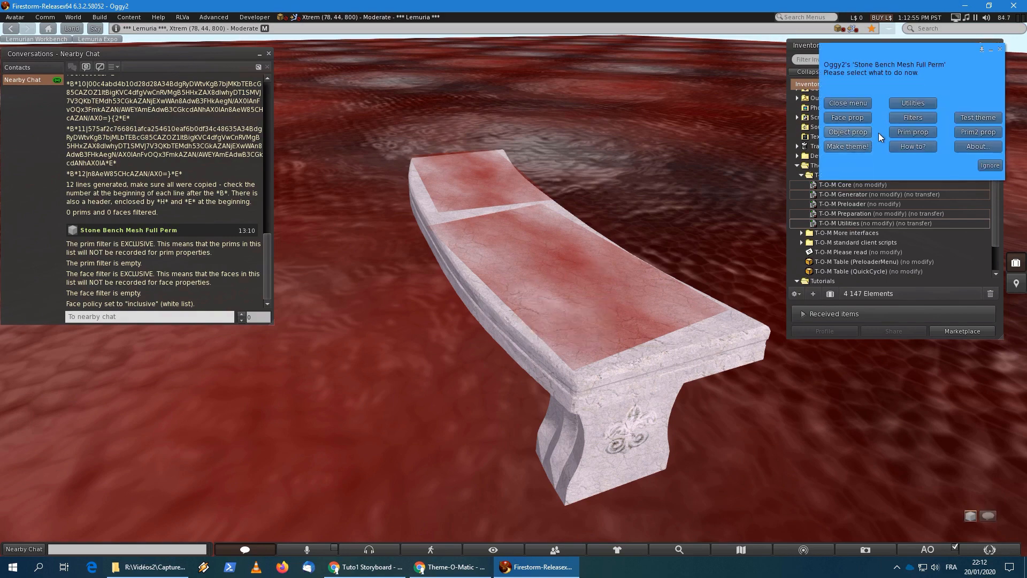
{"action": "left_click", "coordinate": [900, 118]}
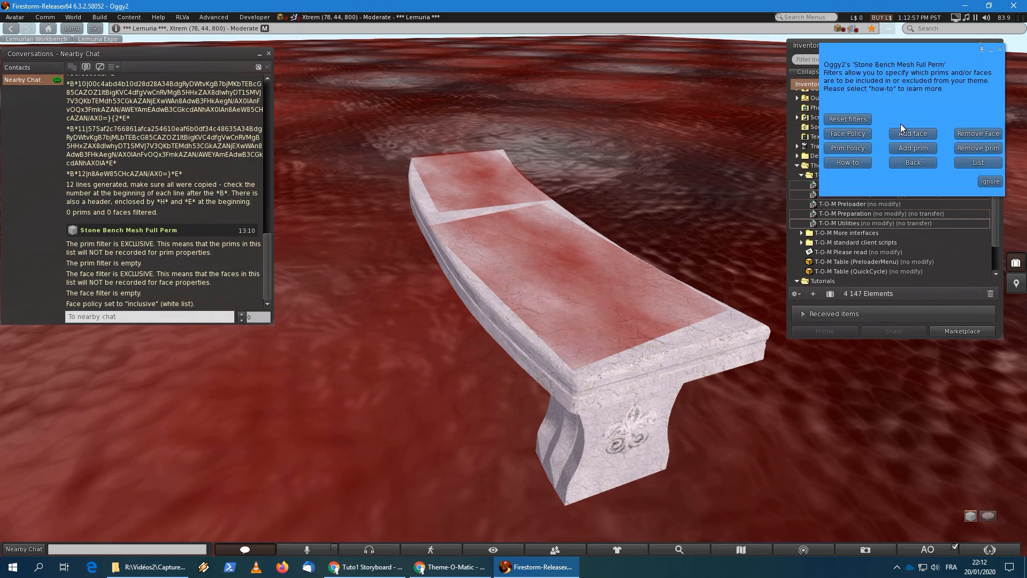
{"action": "left_click", "coordinate": [906, 132]}
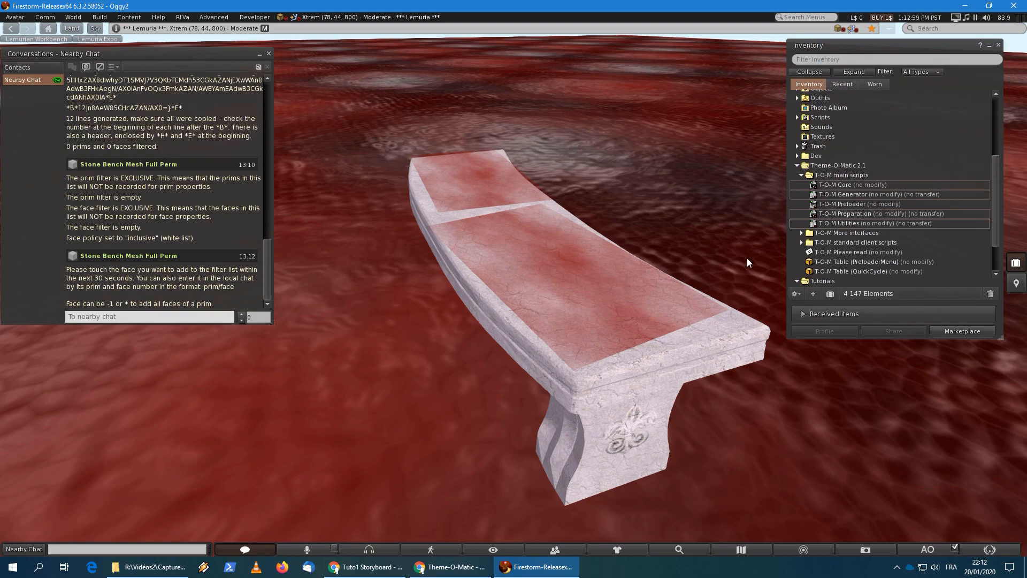
{"action": "left_click", "coordinate": [698, 333]}
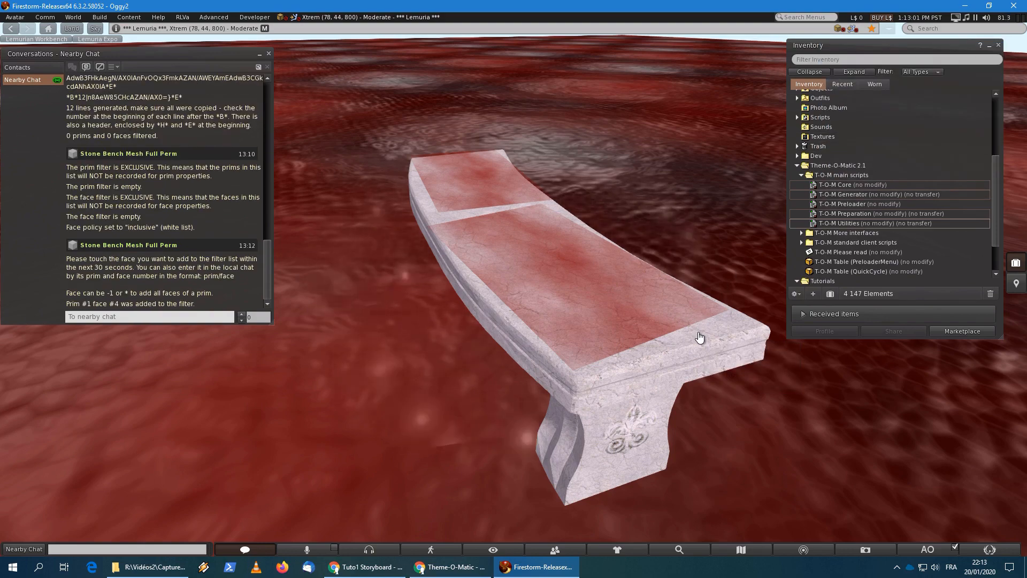
Add the edge face at the near end of the bench seat to the face filter.
{"action": "left_click", "coordinate": [688, 365]}
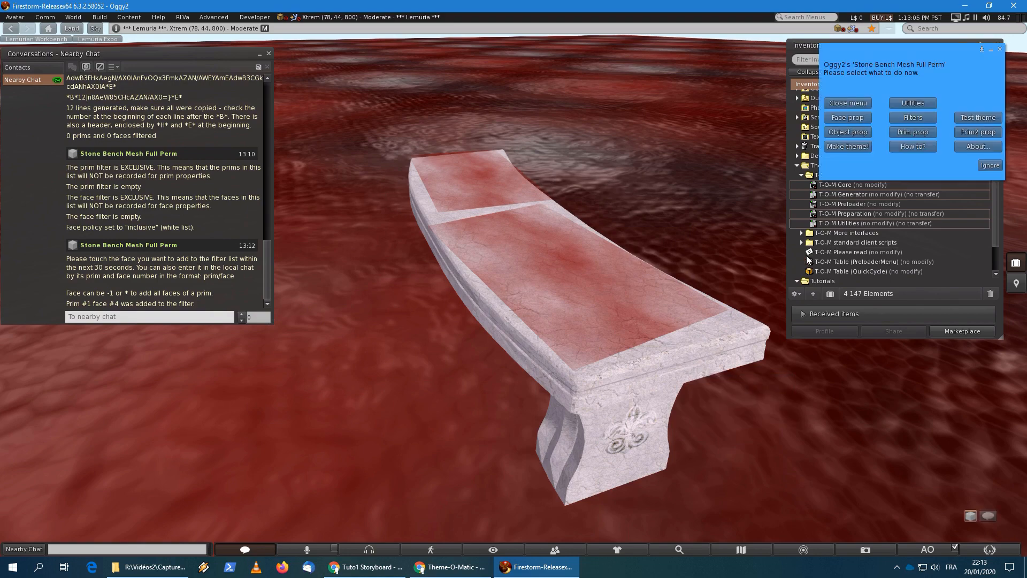
{"action": "left_click", "coordinate": [910, 119]}
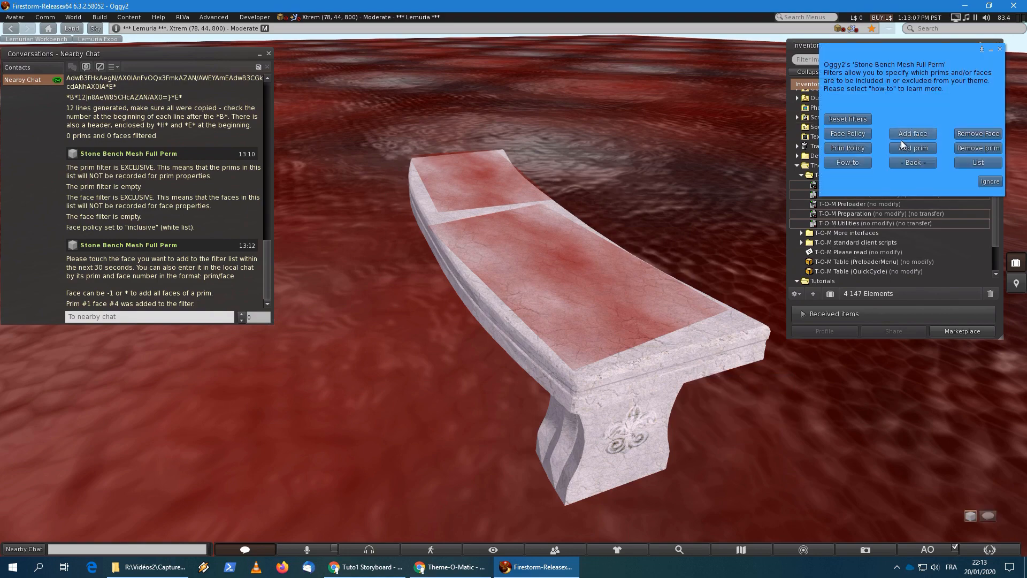
{"action": "left_click", "coordinate": [913, 133]}
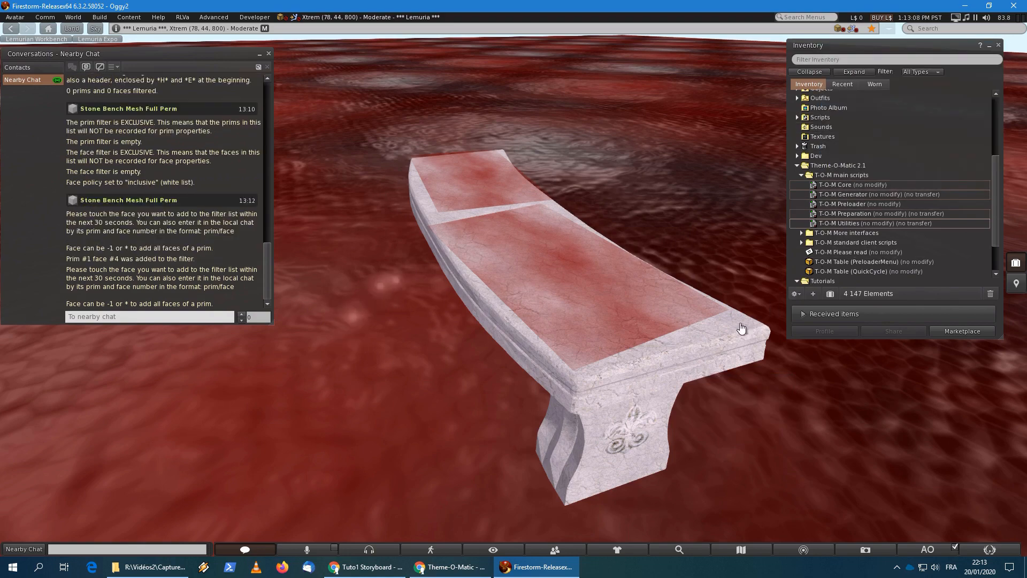
{"action": "left_click", "coordinate": [687, 369]}
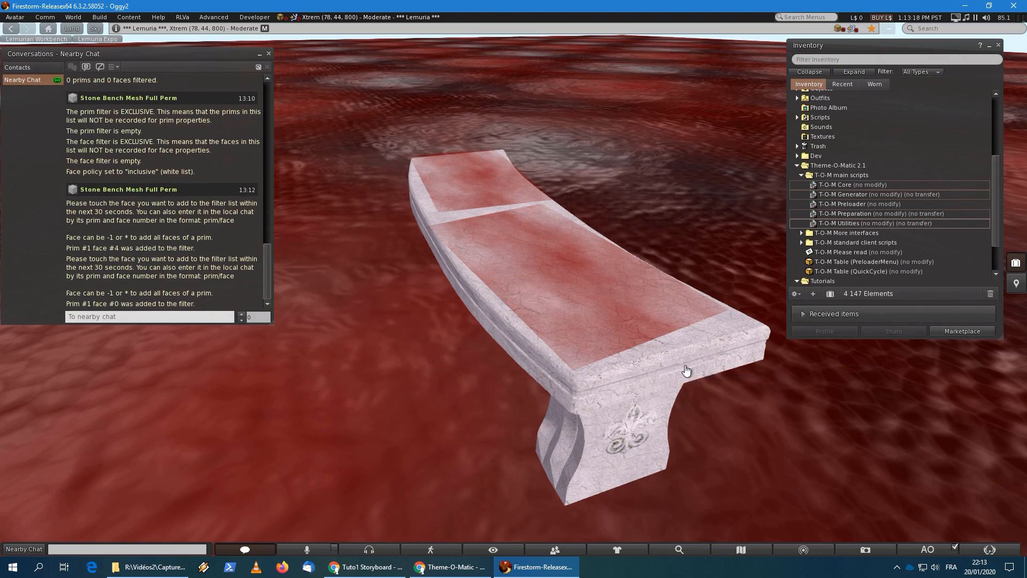
Add the long edge face along one curved side of the bench seat to the face filter.
{"action": "left_click", "coordinate": [687, 370]}
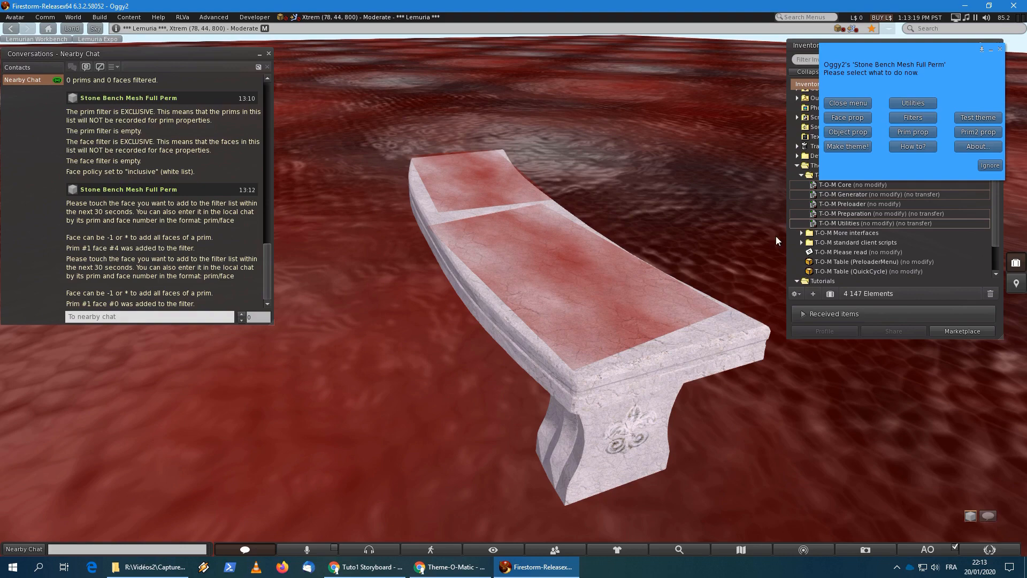
{"action": "left_click", "coordinate": [911, 118]}
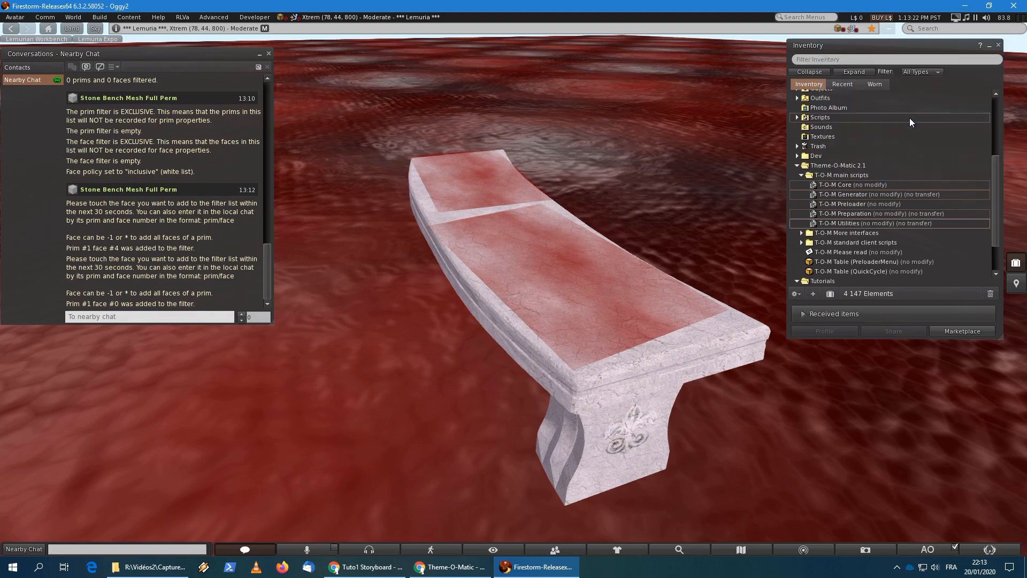
{"action": "left_click", "coordinate": [908, 133]}
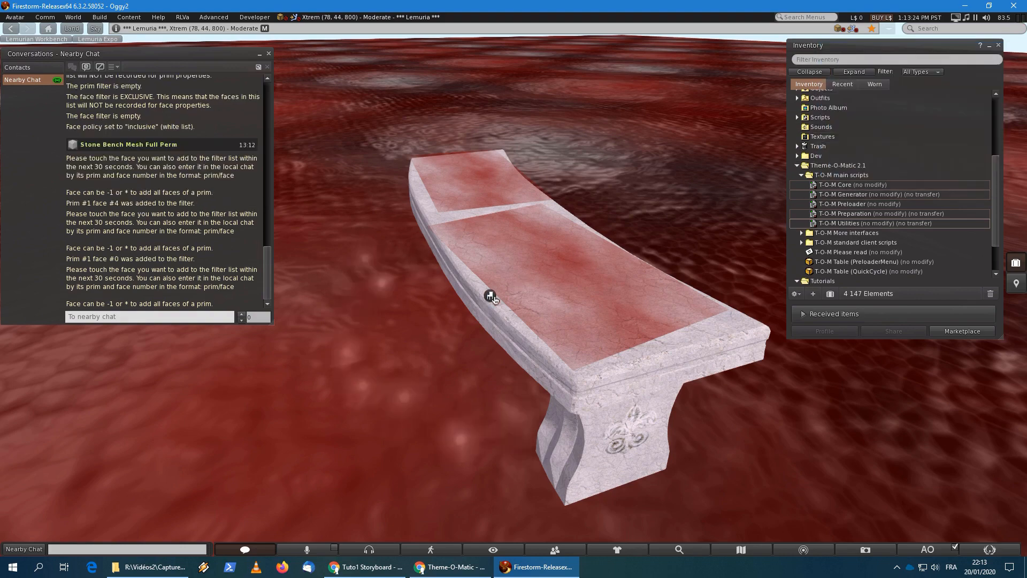
{"action": "left_click", "coordinate": [480, 320]}
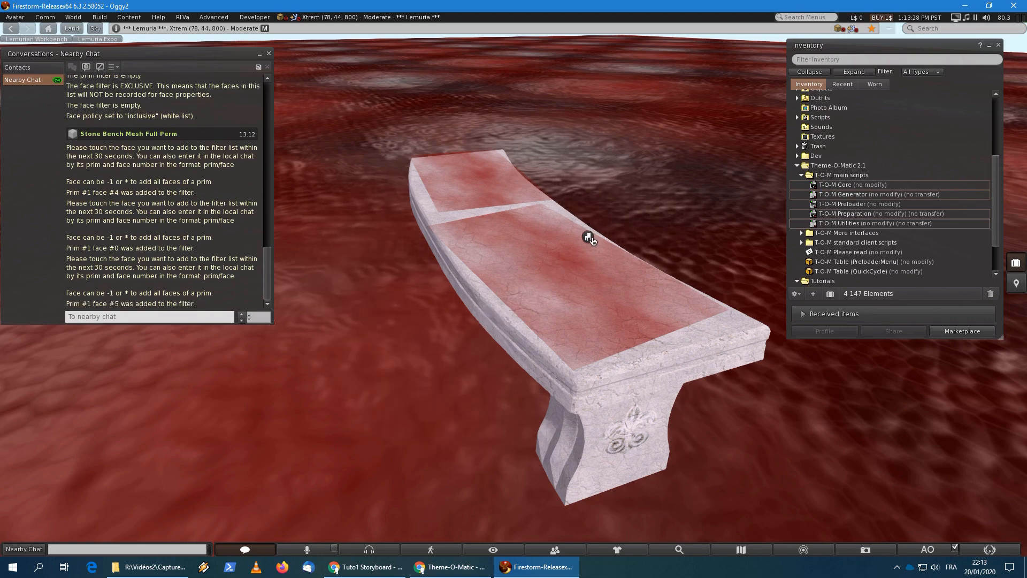
Add the long edge face on the opposite curved side of the bench seat to the face filter.
{"action": "left_click_drag", "start_coordinate": [589, 237], "coordinate": [617, 371], "text": "alt"}
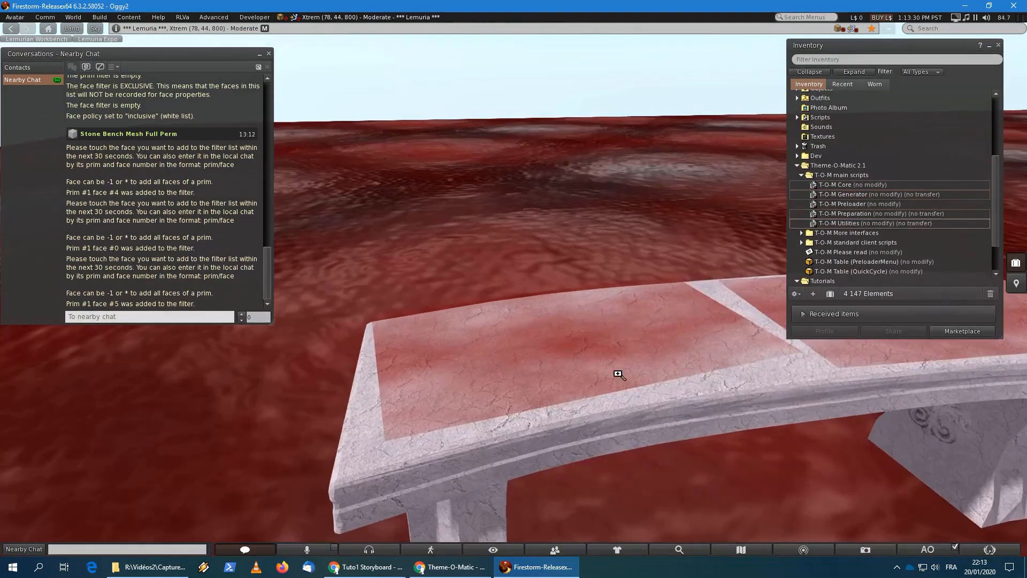
{"action": "left_click_drag", "start_coordinate": [678, 398], "coordinate": [522, 280], "text": "alt"}
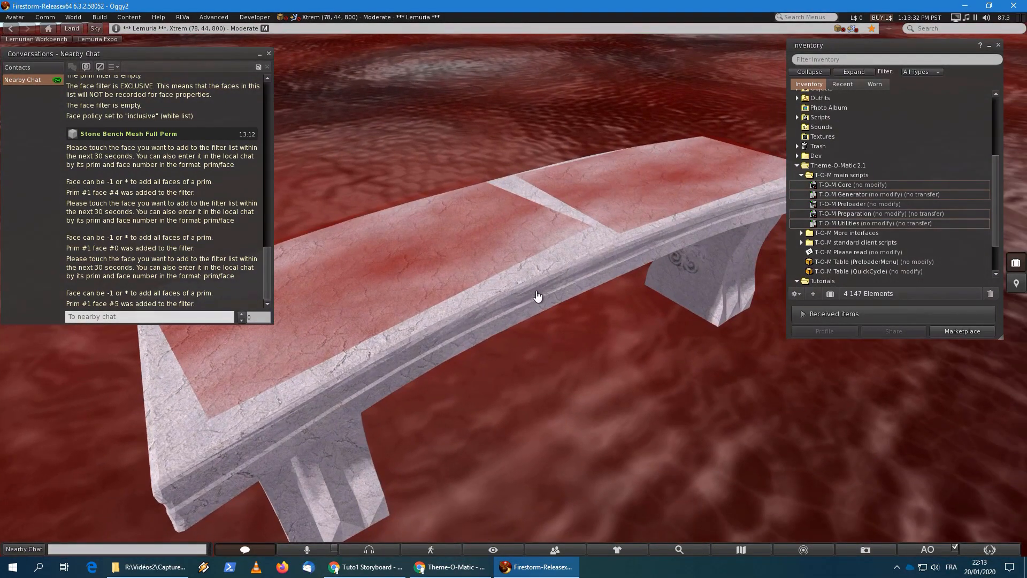
{"action": "left_click", "coordinate": [534, 293]}
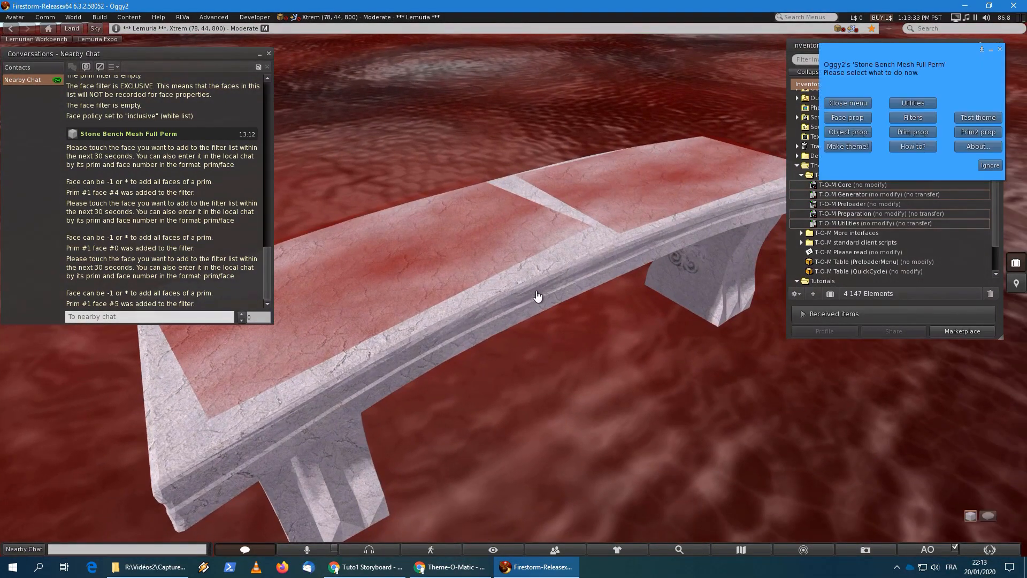
{"action": "left_click", "coordinate": [915, 118]}
{"action": "left_click", "coordinate": [925, 131]}
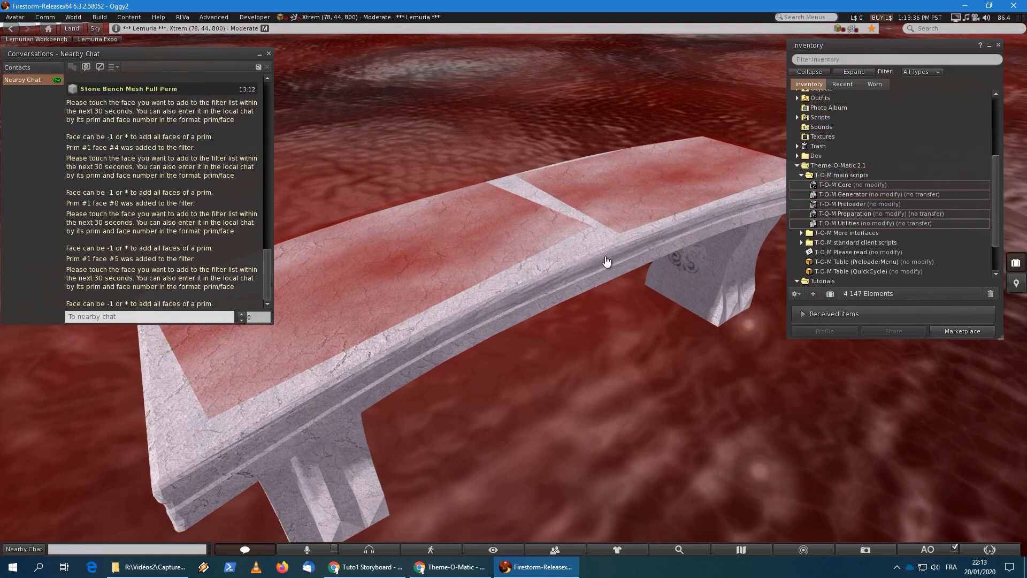
{"action": "left_click", "coordinate": [595, 274]}
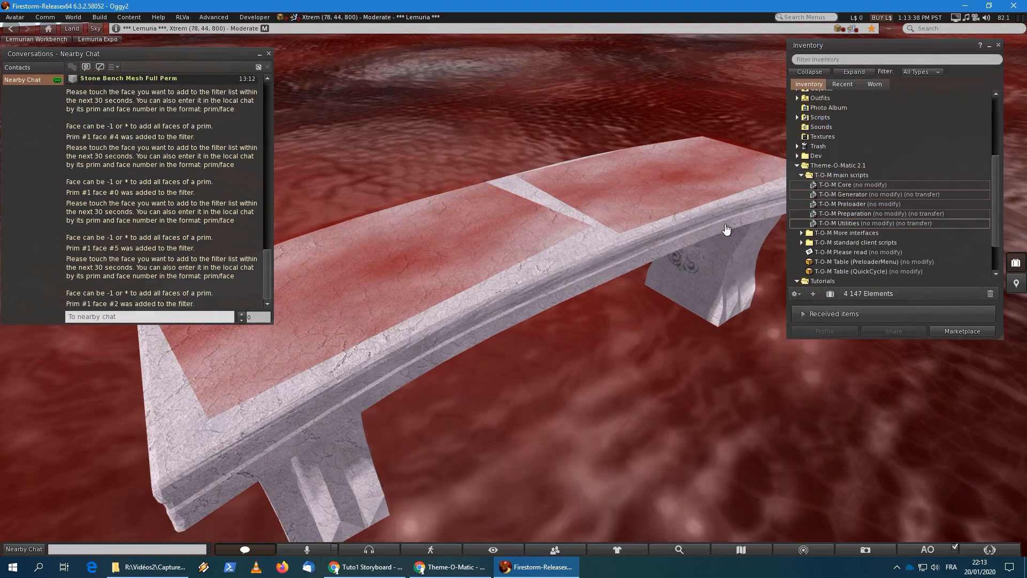
Try to add the edge face at the other end of the bench seat to the face filter.
{"action": "left_click_drag", "start_coordinate": [738, 188], "coordinate": [428, 214], "text": "alt"}
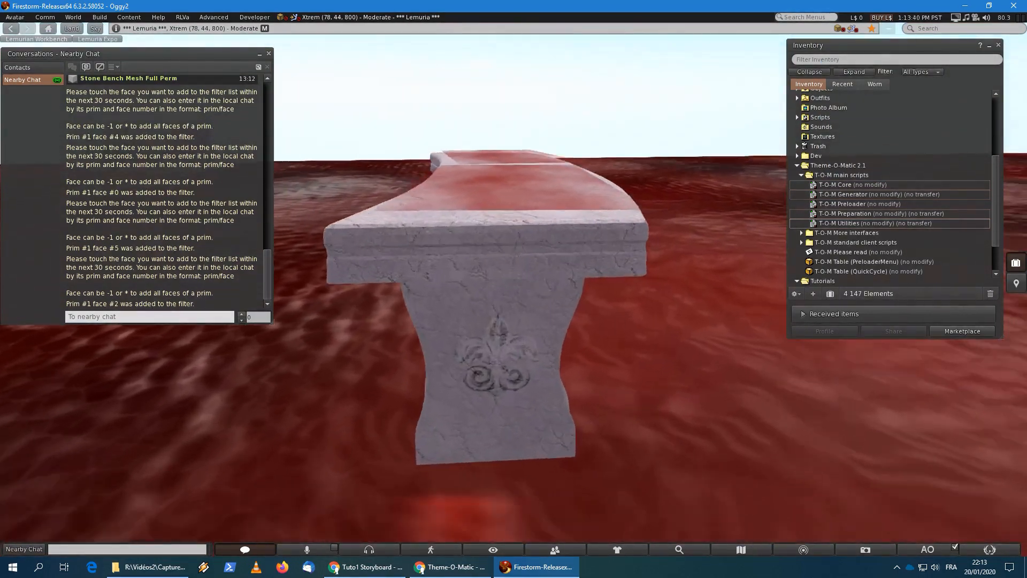
{"action": "left_click_drag", "start_coordinate": [511, 302], "coordinate": [511, 288], "text": "alt"}
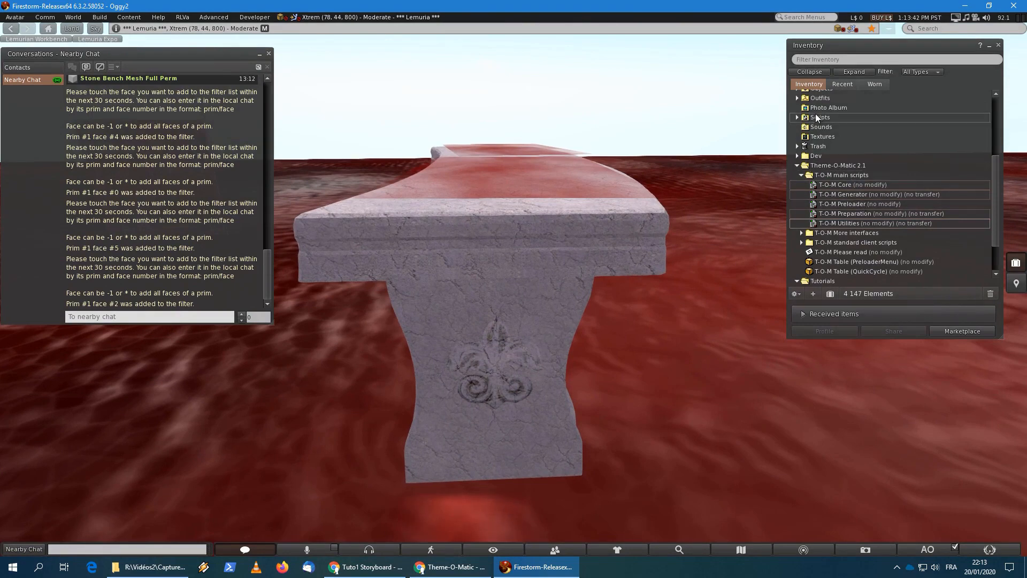
{"action": "left_click", "coordinate": [559, 233]}
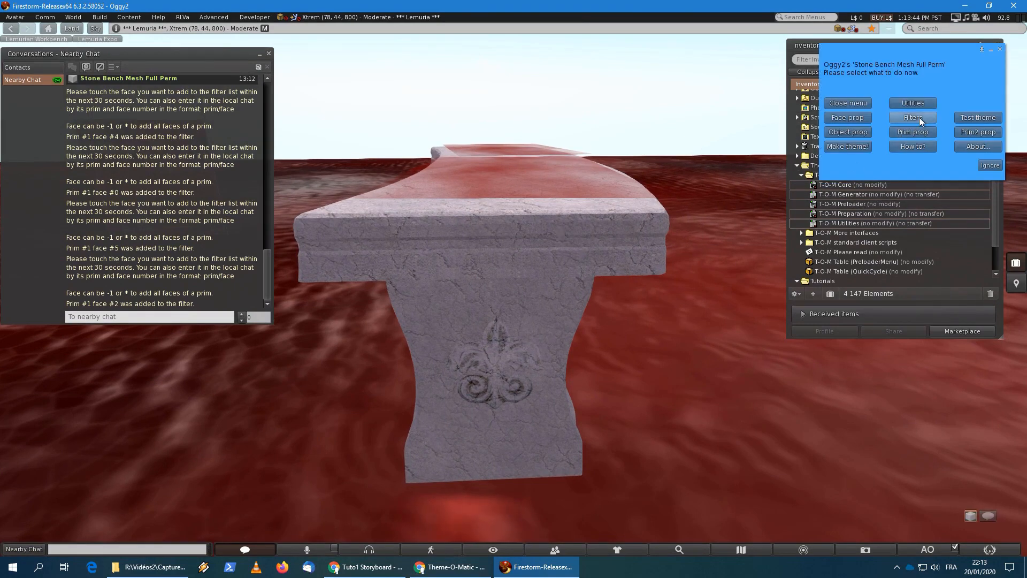
{"action": "left_click", "coordinate": [919, 119]}
{"action": "left_click", "coordinate": [912, 133]}
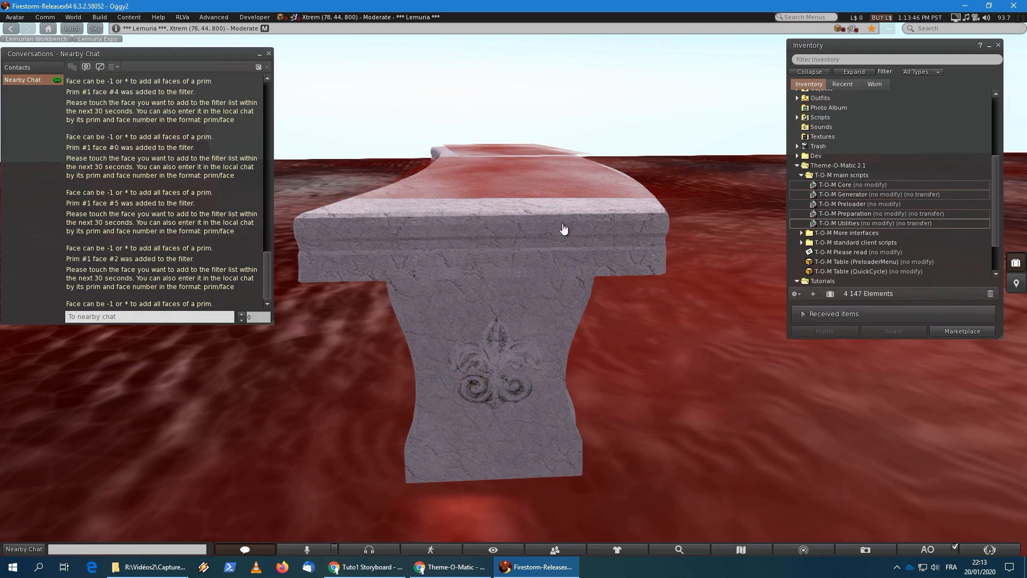
{"action": "left_click", "coordinate": [538, 234]}
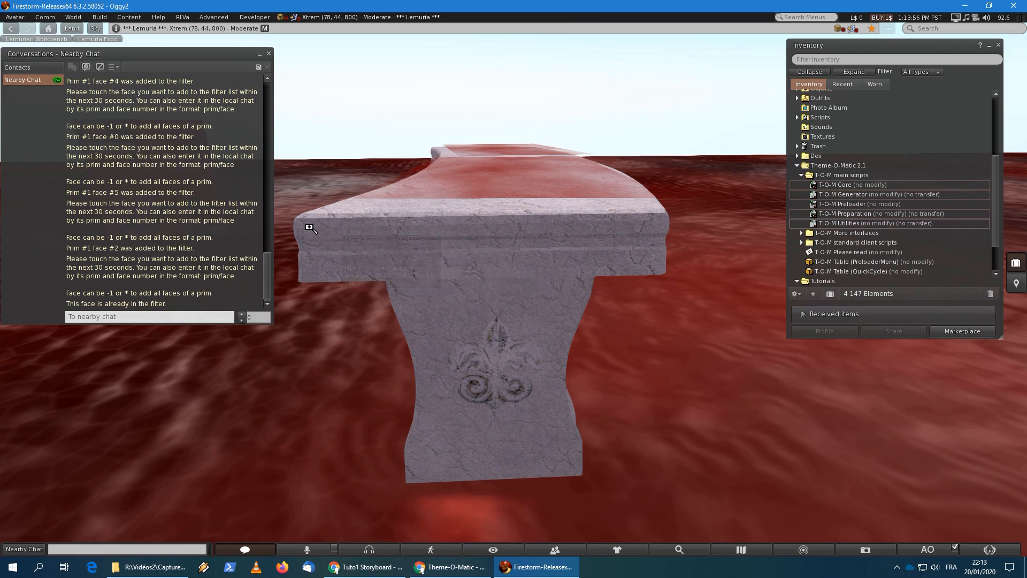
Try to add the underside face of the bench seat to the face filter.
{"action": "left_click_drag", "start_coordinate": [308, 226], "coordinate": [511, 292], "text": "alt"}
{"action": "left_click_drag", "start_coordinate": [103, 336], "coordinate": [517, 290], "text": "alt"}
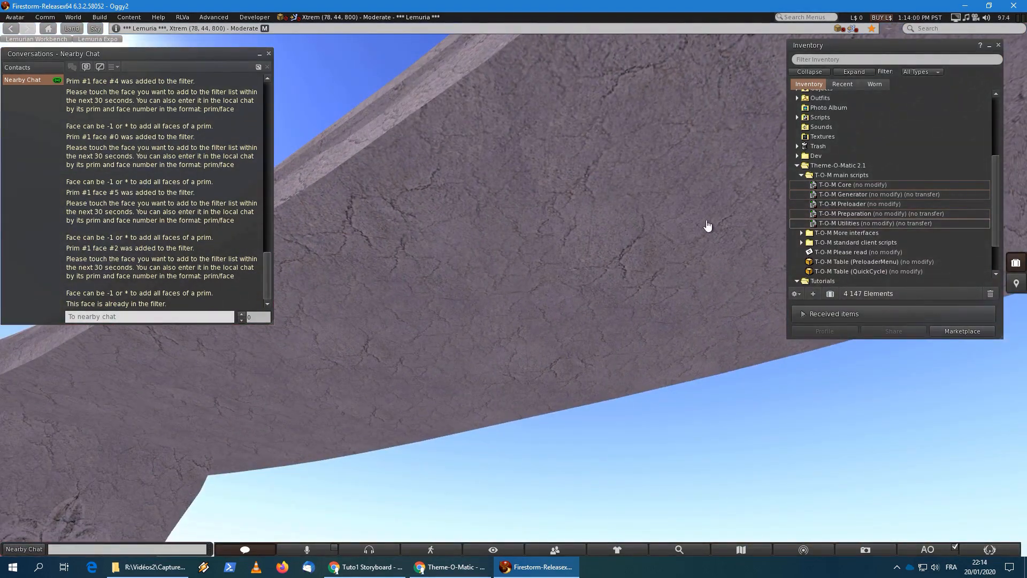
{"action": "left_click", "coordinate": [633, 220]}
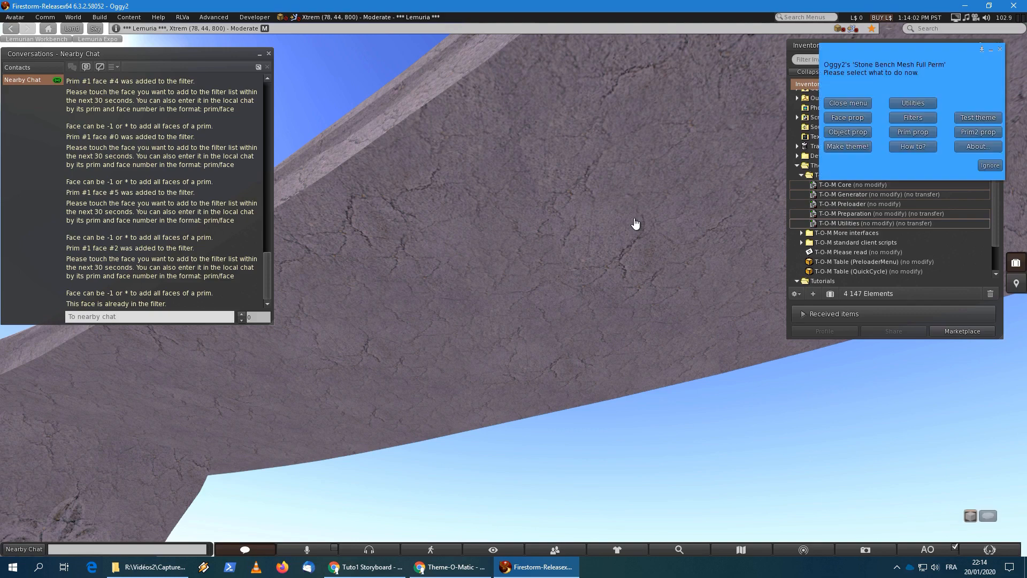
{"action": "left_click", "coordinate": [903, 120]}
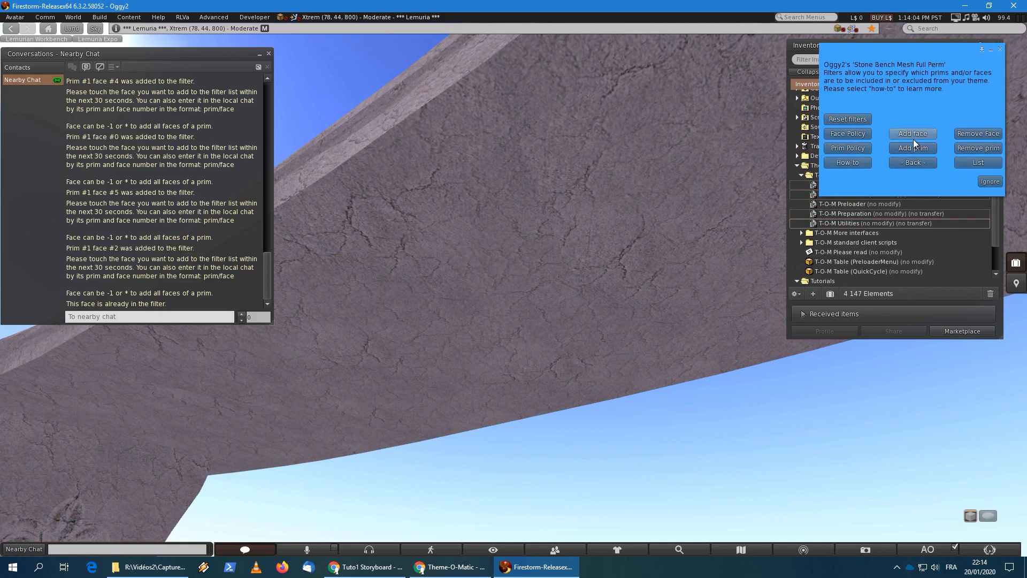
{"action": "left_click", "coordinate": [912, 134]}
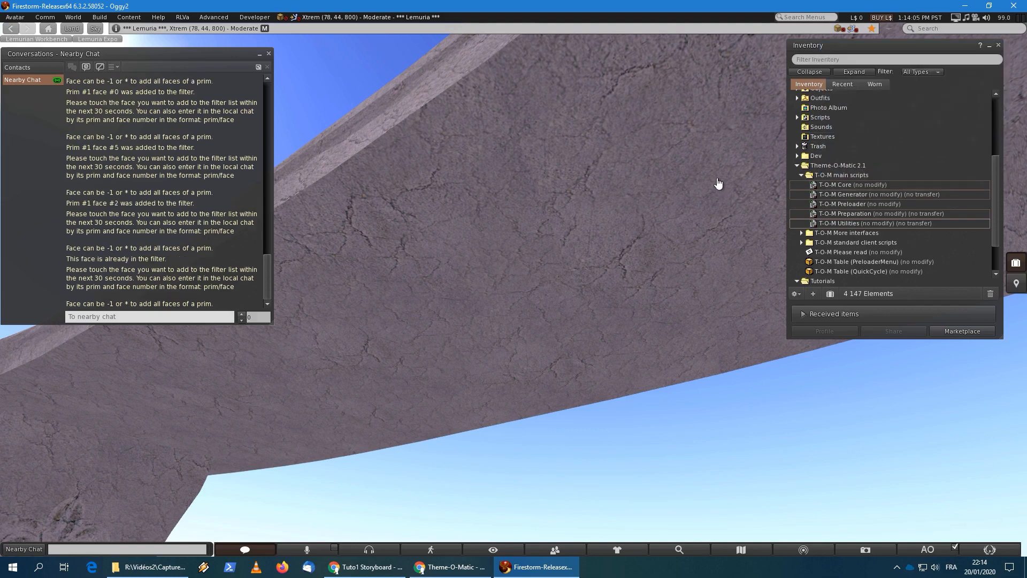
{"action": "left_click", "coordinate": [589, 214]}
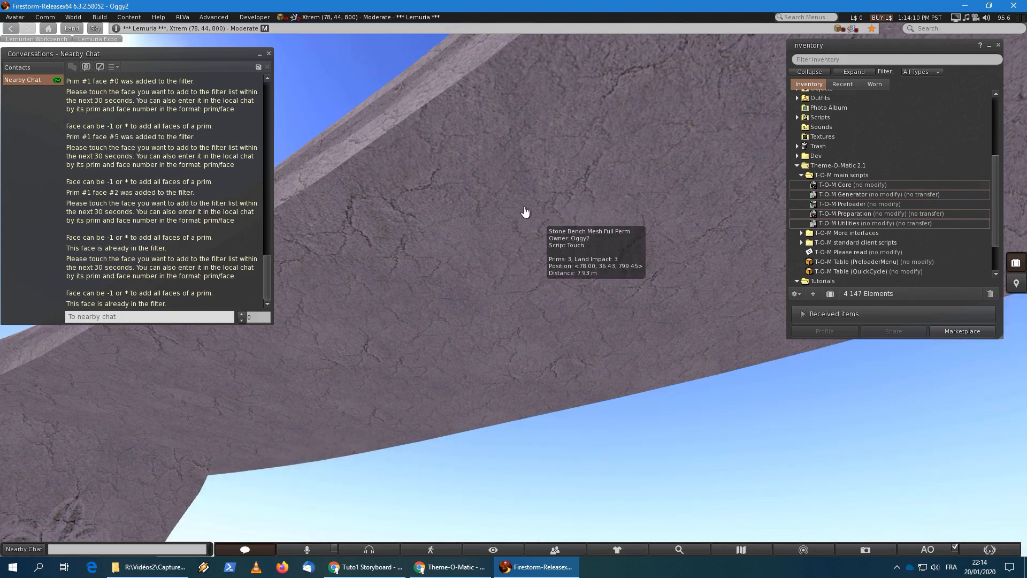
List the bench's prim and face filters in nearby chat.
{"action": "left_click_drag", "start_coordinate": [529, 205], "coordinate": [529, 364], "text": "ctrl+alt"}
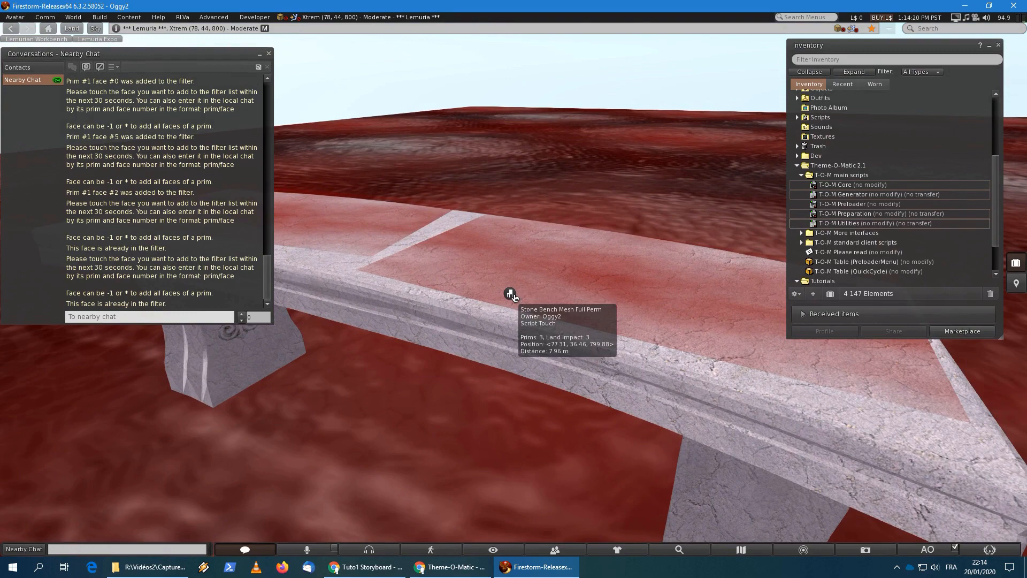
{"action": "left_click", "coordinate": [459, 326]}
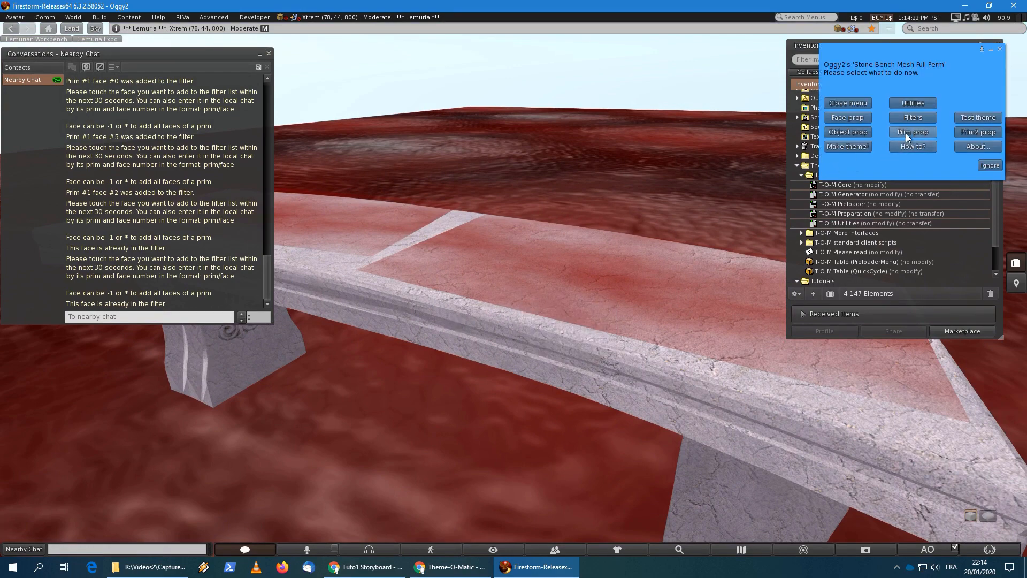
{"action": "left_click", "coordinate": [910, 117]}
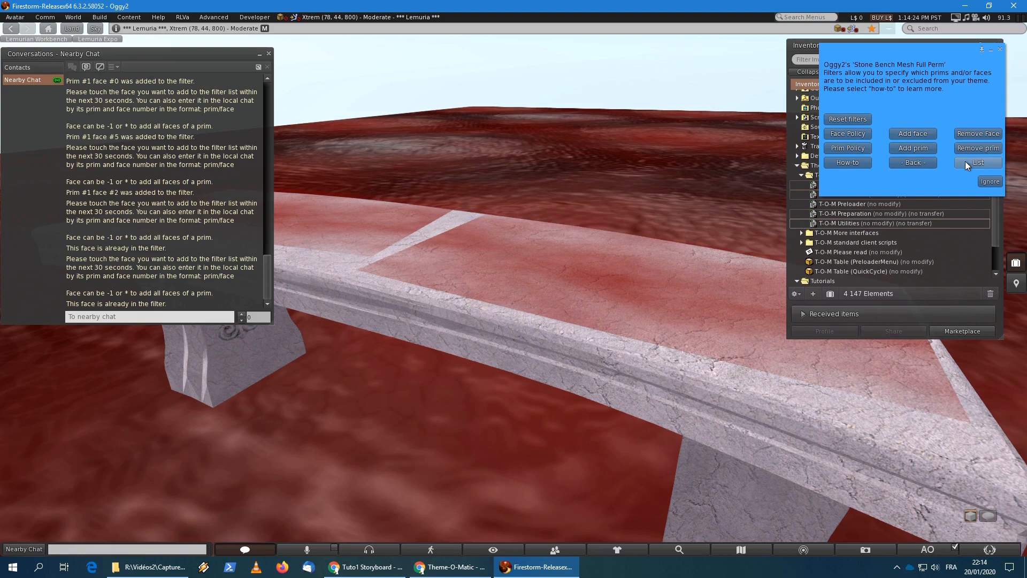
{"action": "left_click", "coordinate": [966, 163]}
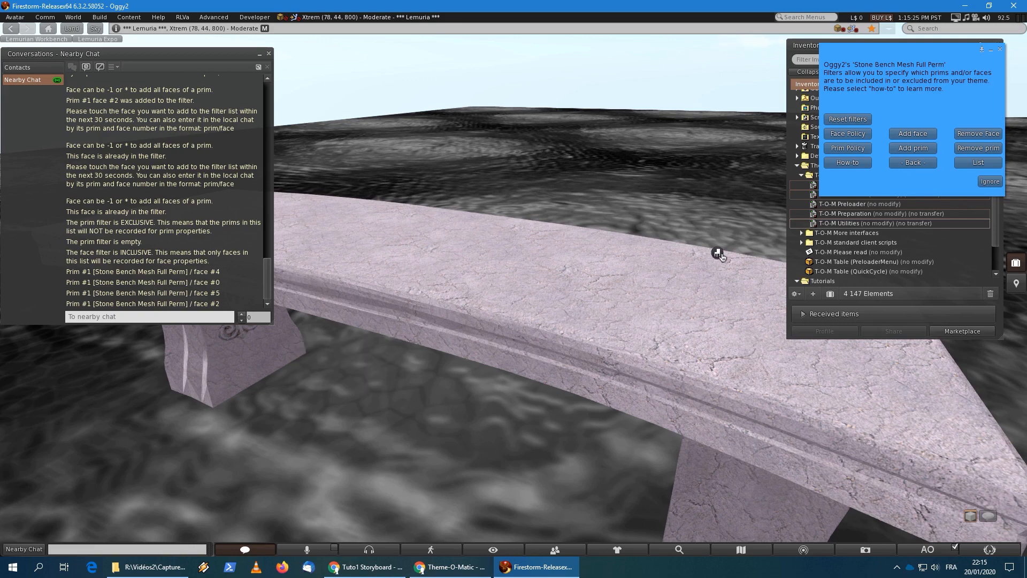
Generate the bench's theme lines with Make theme.
{"action": "left_click", "coordinate": [915, 162]}
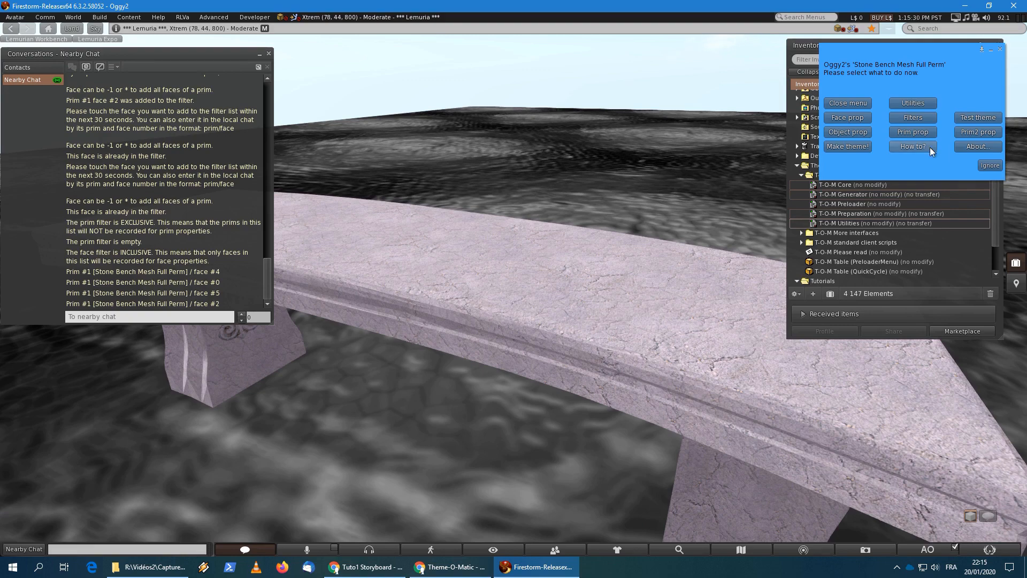
{"action": "left_click", "coordinate": [855, 148]}
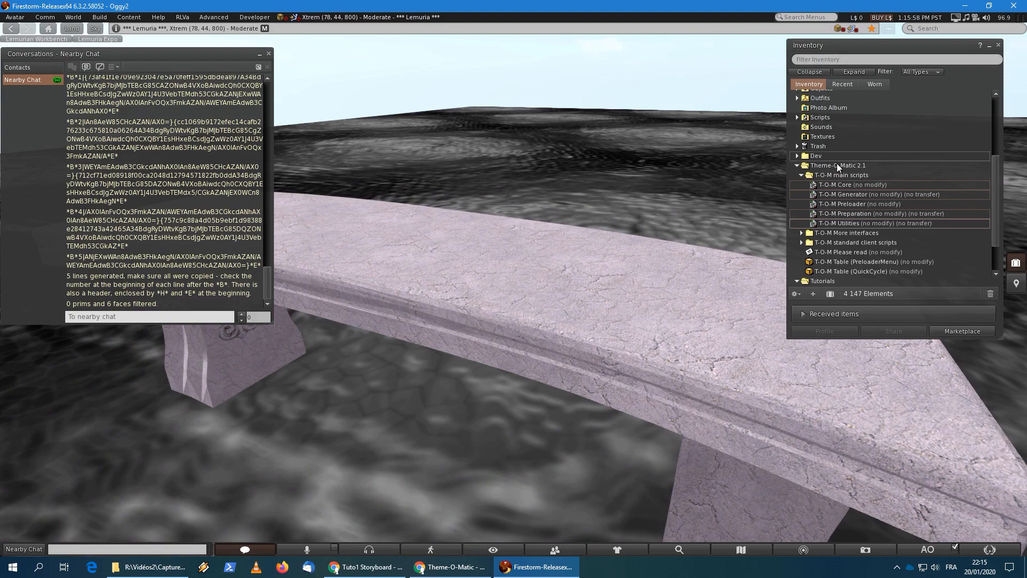
Create a folder named themes inside the Theme-O-Matic tutorial 1 inventory folder.
{"action": "left_click", "coordinate": [797, 165]}
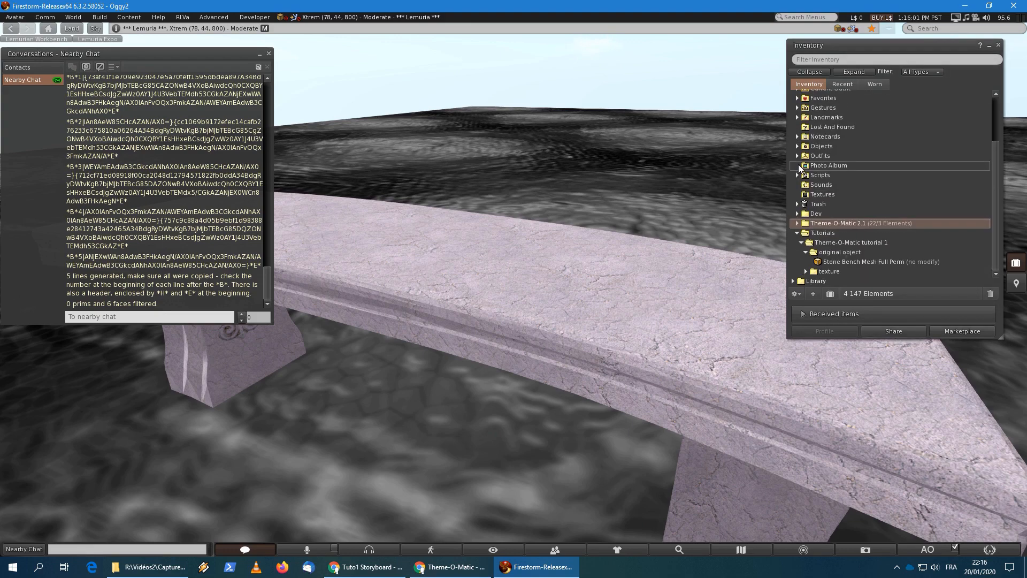
{"action": "right_click", "coordinate": [824, 243]}
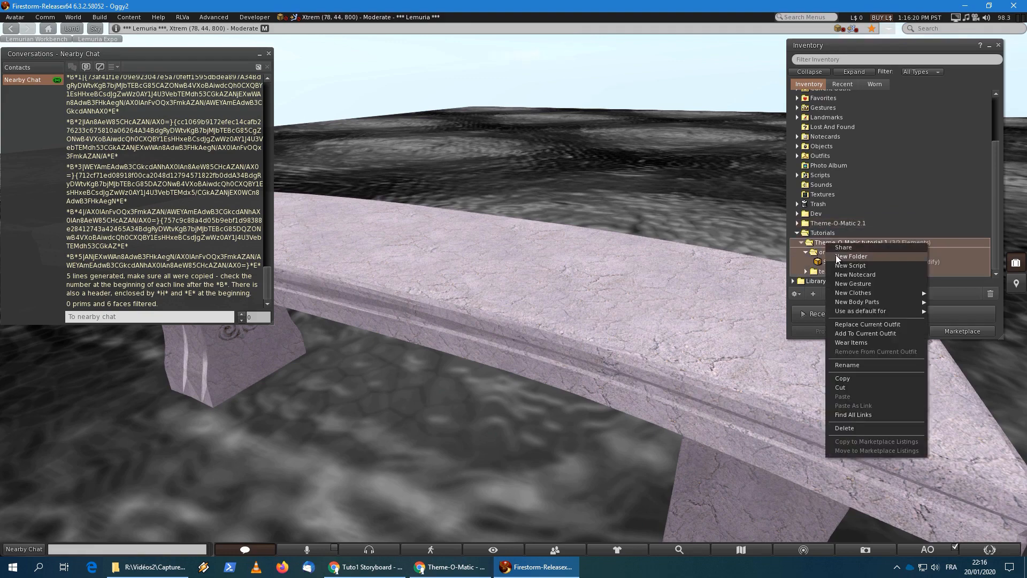
{"action": "left_click", "coordinate": [835, 255]}
{"action": "type", "text": "themes"}
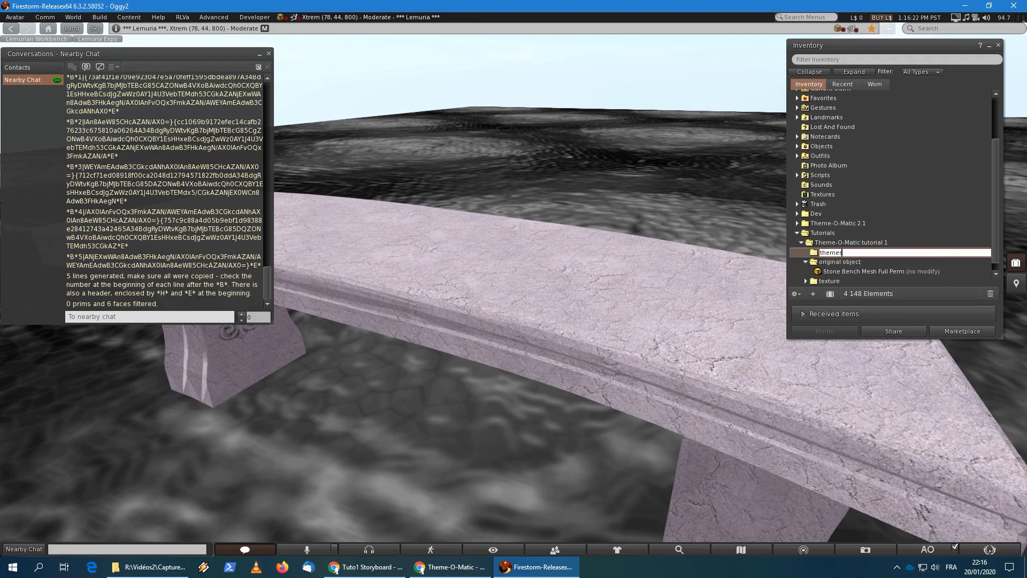
{"action": "key", "text": "Return"}
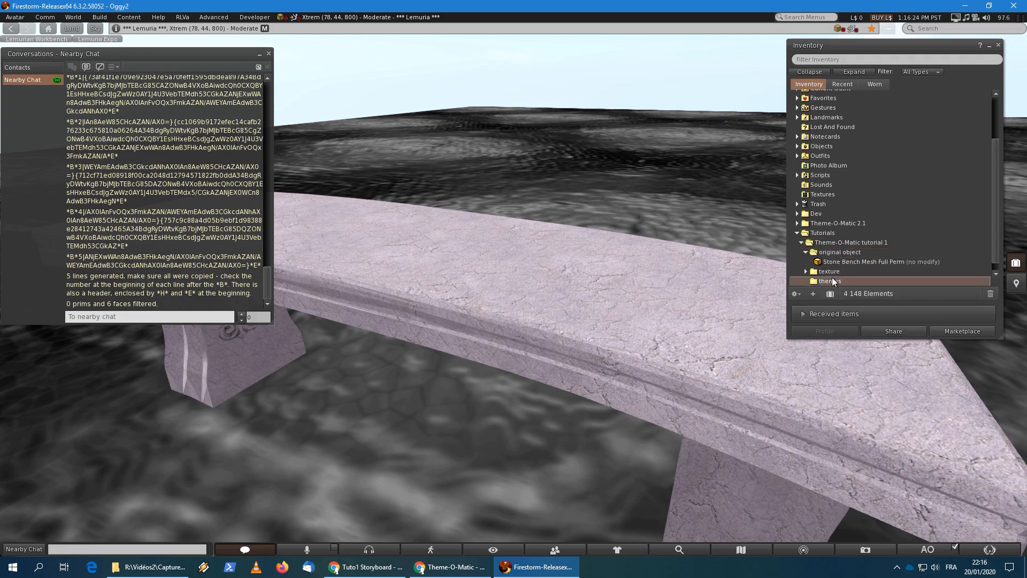
Create a notecard in the themes folder and copy all the generated theme lines from nearby chat into it.
{"action": "right_click", "coordinate": [830, 281]}
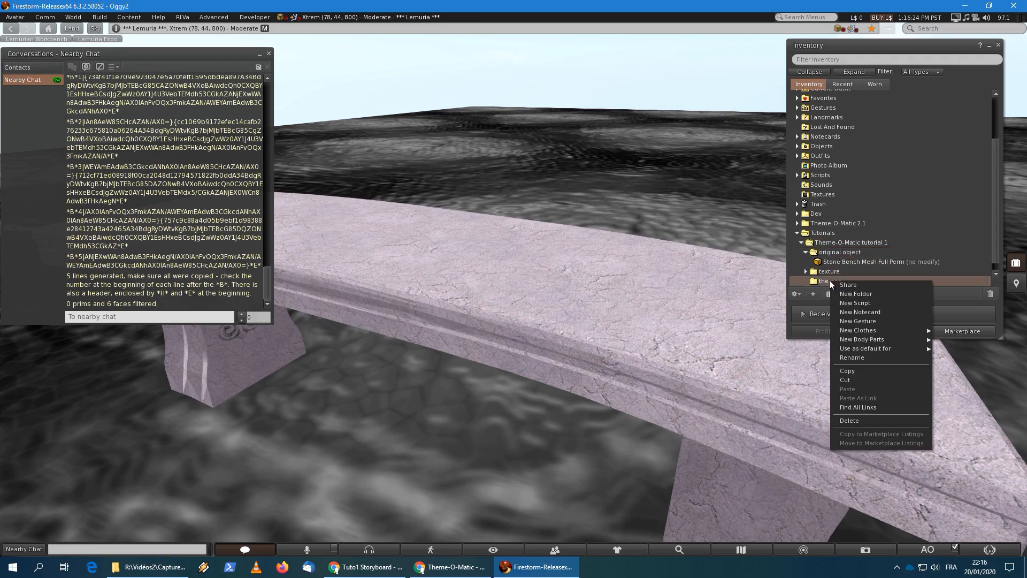
{"action": "left_click", "coordinate": [845, 312]}
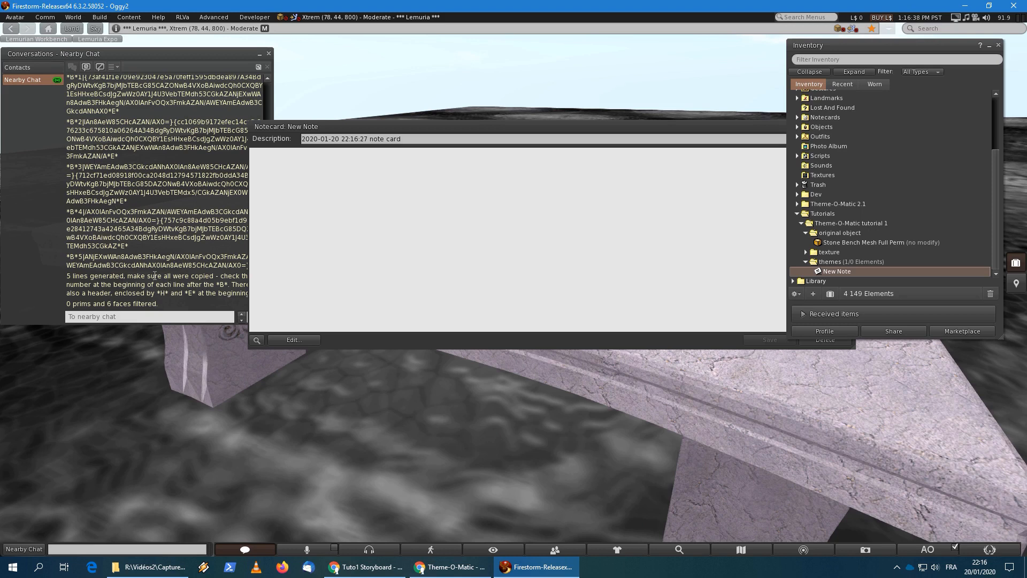
{"action": "left_click", "coordinate": [218, 269]}
{"action": "left_click_drag", "start_coordinate": [260, 266], "coordinate": [68, 137]}
{"action": "left_click", "coordinate": [355, 236]}
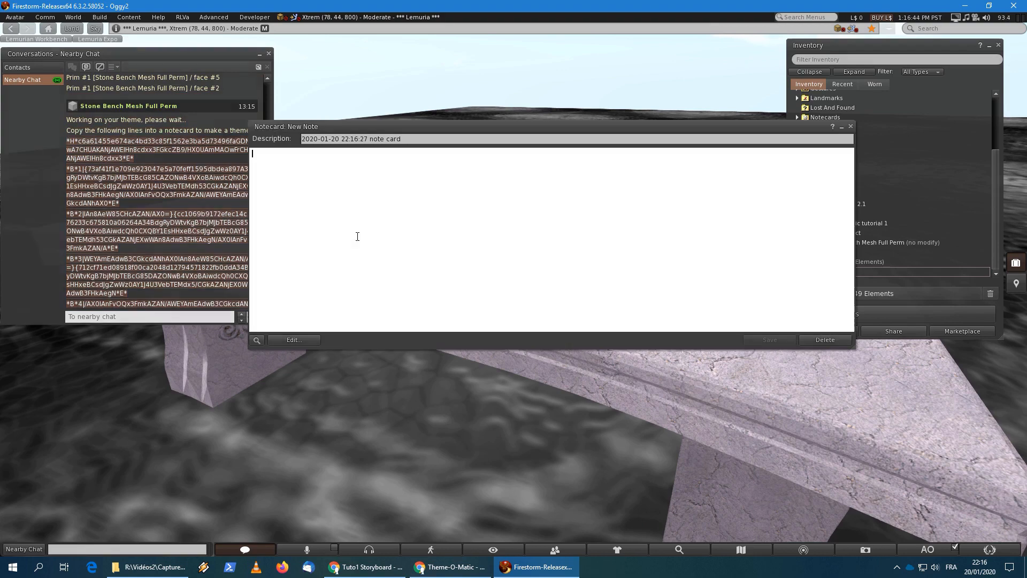
{"action": "key", "text": "ctrl+v"}
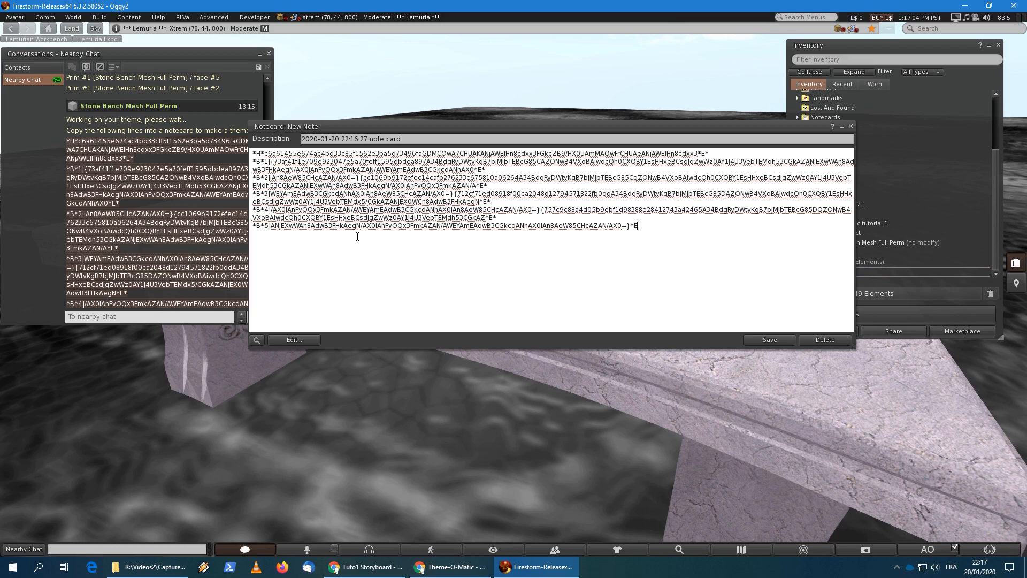
Save and close the theme notecard and rename it Upper1.
{"action": "left_click", "coordinate": [770, 340]}
{"action": "left_click", "coordinate": [851, 128]}
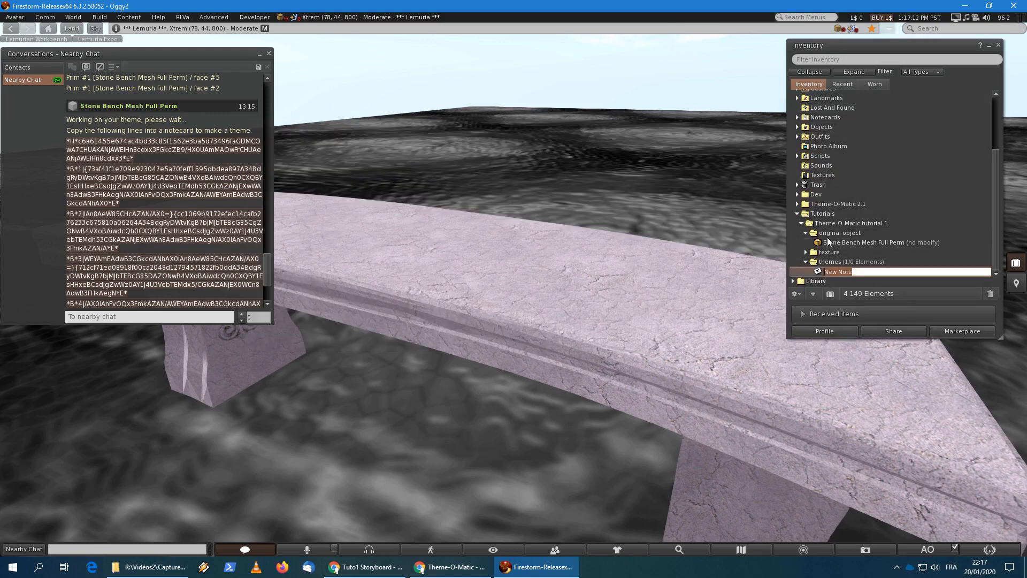
{"action": "type", "text": "marble"}
{"action": "key", "text": "Return"}
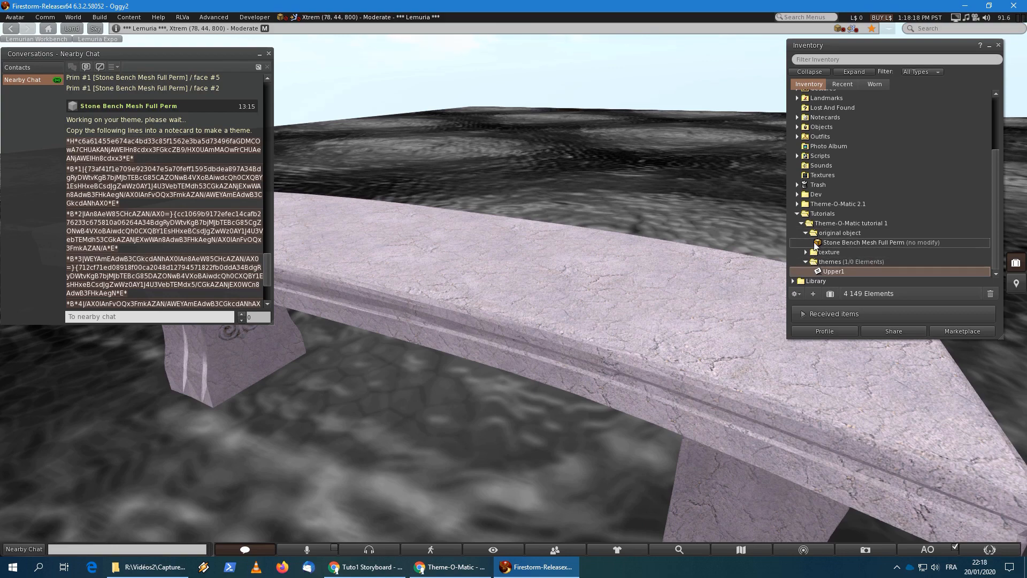
Apply the Whirlshells texture to the top of the bench seat and to its near end edge.
{"action": "left_click", "coordinate": [805, 252]}
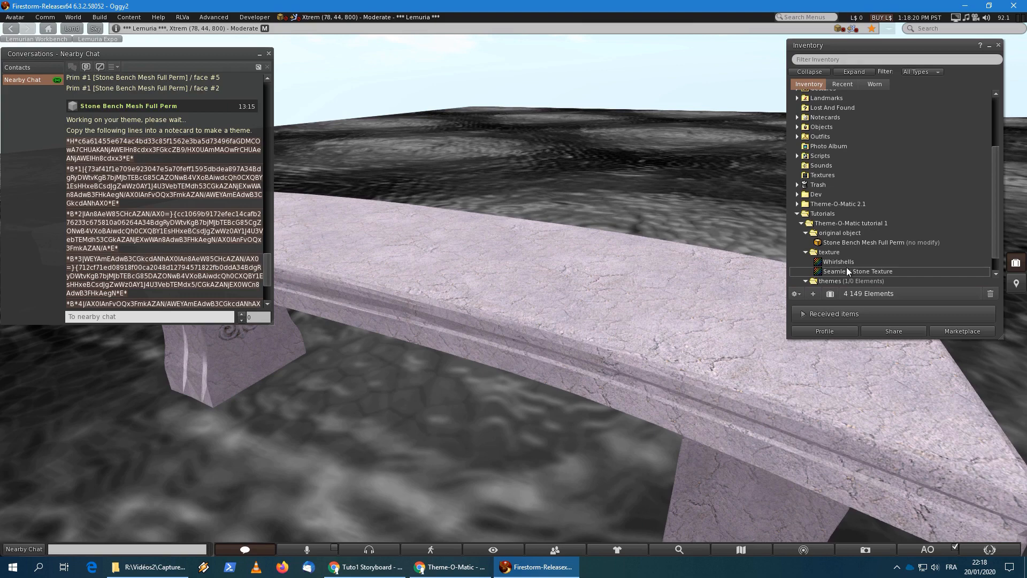
{"action": "left_click", "coordinate": [847, 262]}
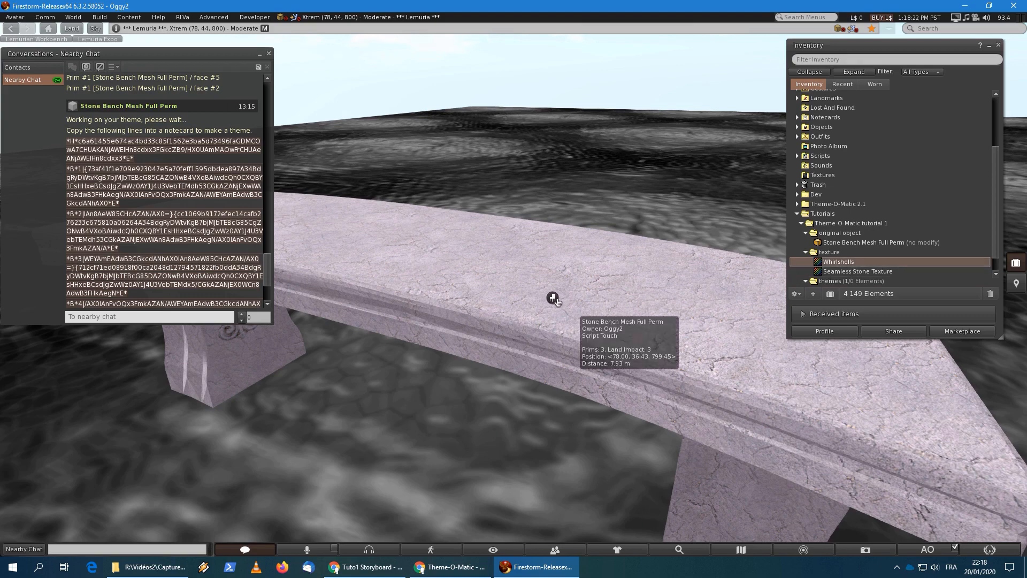
{"action": "left_click_drag", "start_coordinate": [543, 300], "coordinate": [515, 291], "text": "alt"}
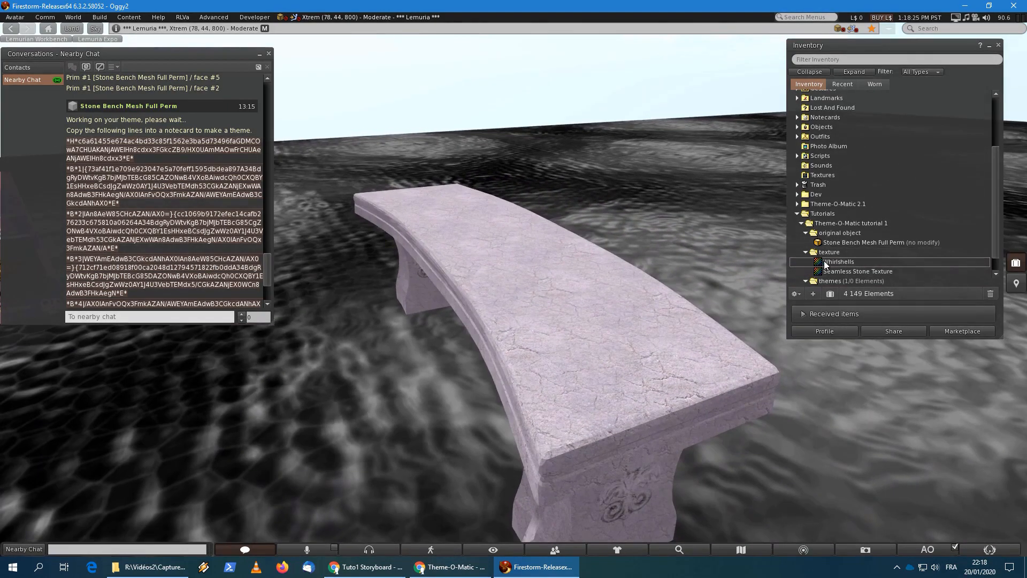
{"action": "left_click_drag", "start_coordinate": [821, 264], "coordinate": [551, 434]}
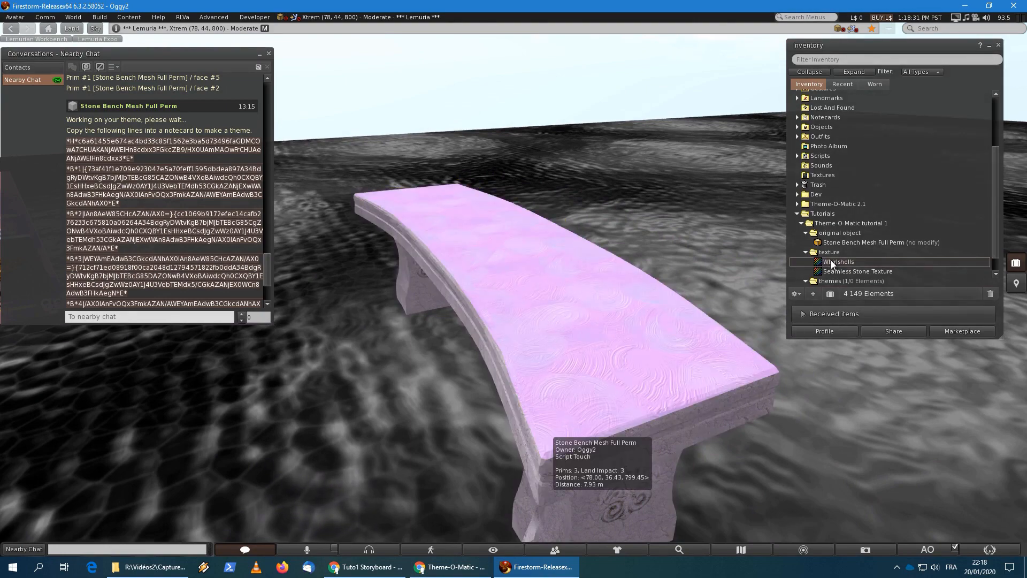
{"action": "left_click_drag", "start_coordinate": [769, 309], "coordinate": [686, 436]}
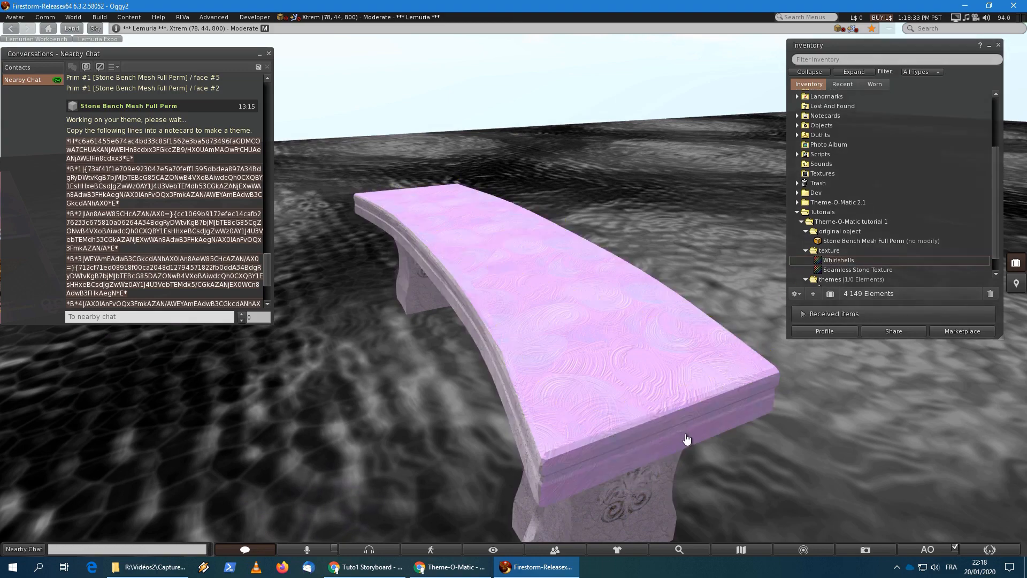
Apply the Whirlshells texture to the long edge faces on both curved sides of the bench seat.
{"action": "left_click_drag", "start_coordinate": [499, 370], "coordinate": [570, 277], "text": "alt"}
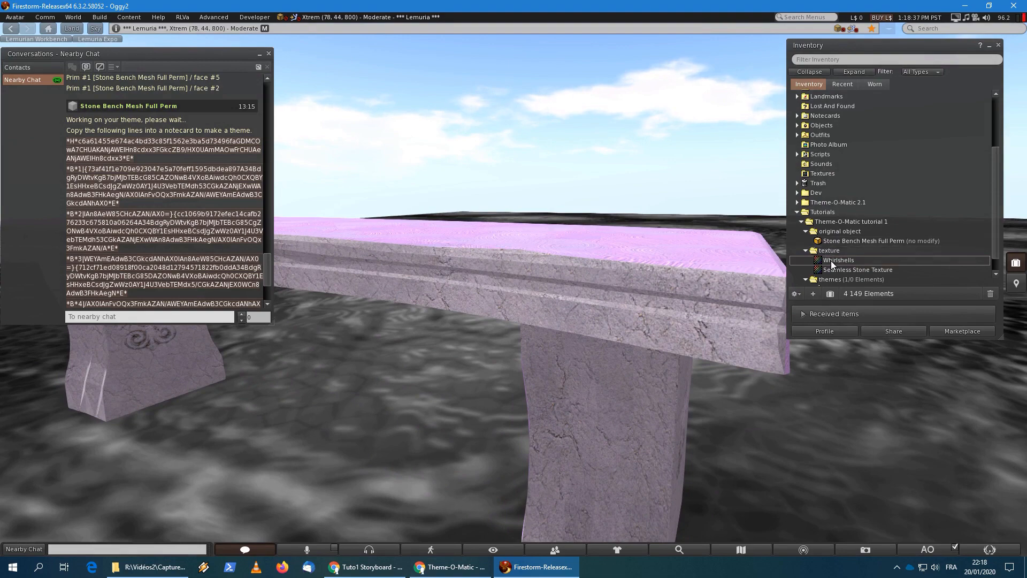
{"action": "left_click_drag", "start_coordinate": [833, 262], "coordinate": [592, 304]}
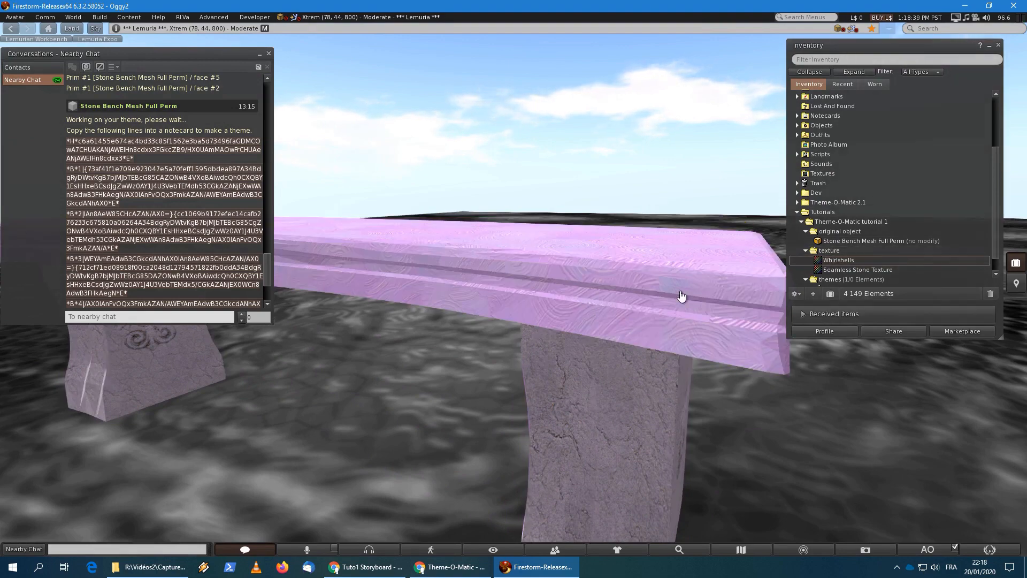
{"action": "left_click_drag", "start_coordinate": [681, 296], "coordinate": [582, 304], "text": "alt"}
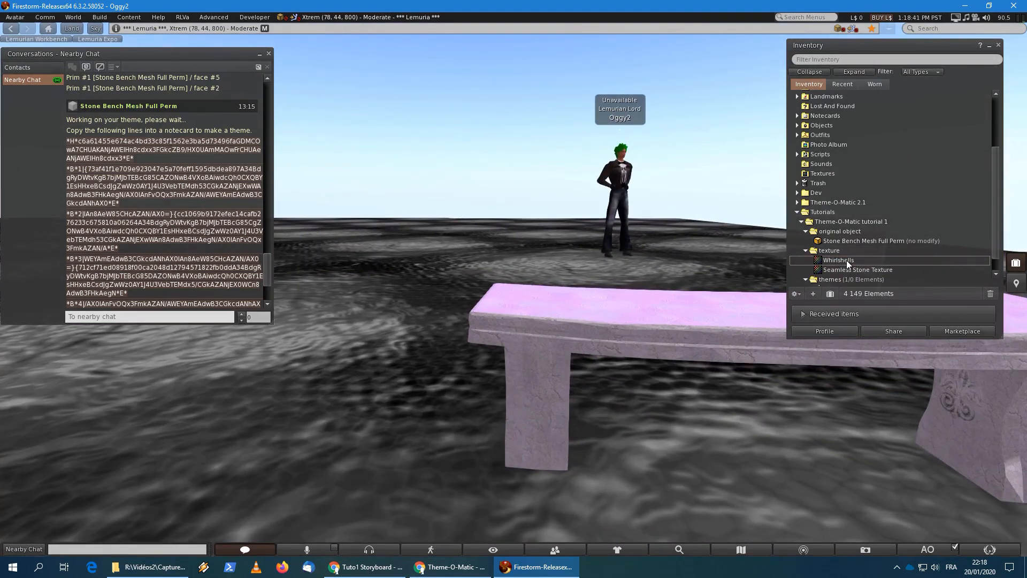
{"action": "left_click_drag", "start_coordinate": [848, 262], "coordinate": [690, 355]}
{"action": "left_click_drag", "start_coordinate": [953, 352], "coordinate": [872, 398], "text": "alt"}
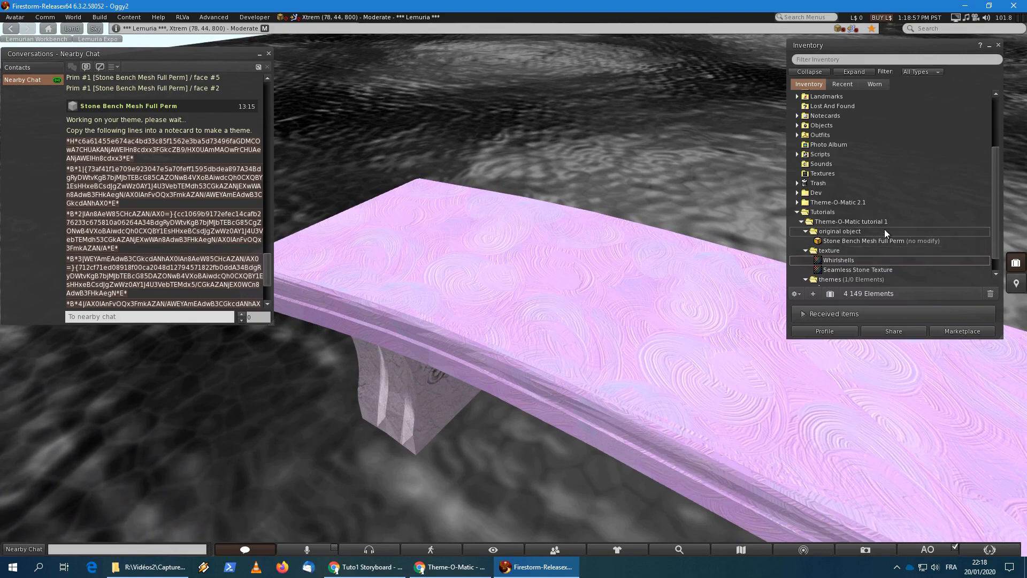
Create a new notecard named Upper2 in the themes folder.
{"action": "scroll", "coordinate": [884, 229], "scroll_direction": "down", "scroll_amount": 1}
{"action": "left_click", "coordinate": [845, 262]}
{"action": "right_click", "coordinate": [845, 261]}
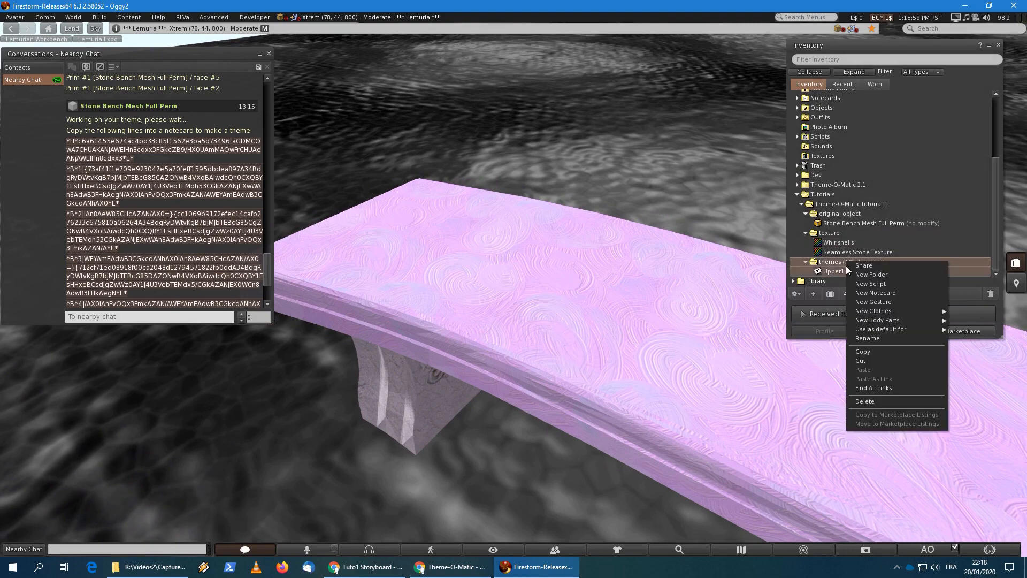
{"action": "left_click", "coordinate": [874, 293]}
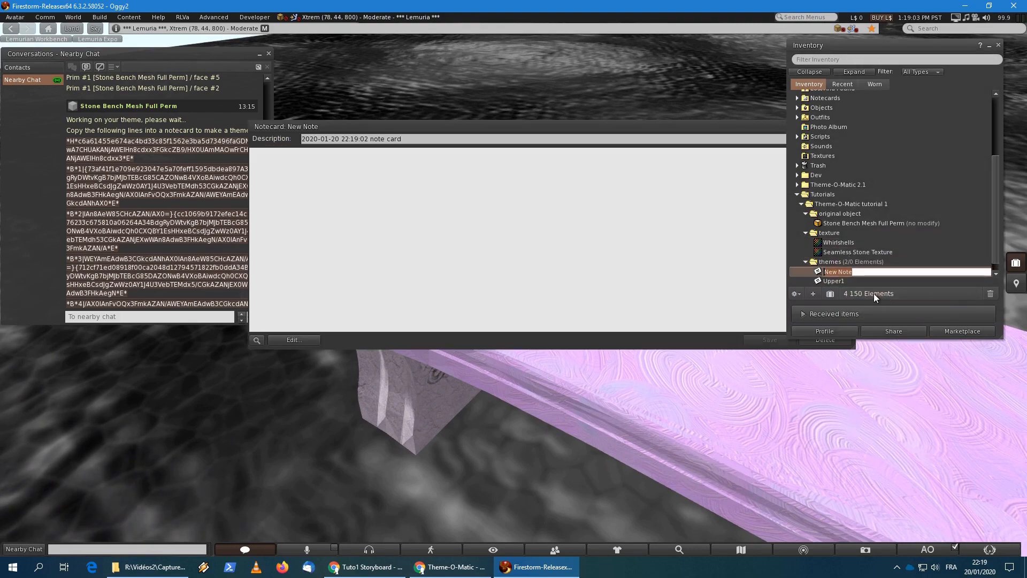
{"action": "type", "text": "Upper2"}
{"action": "key", "text": "Return"}
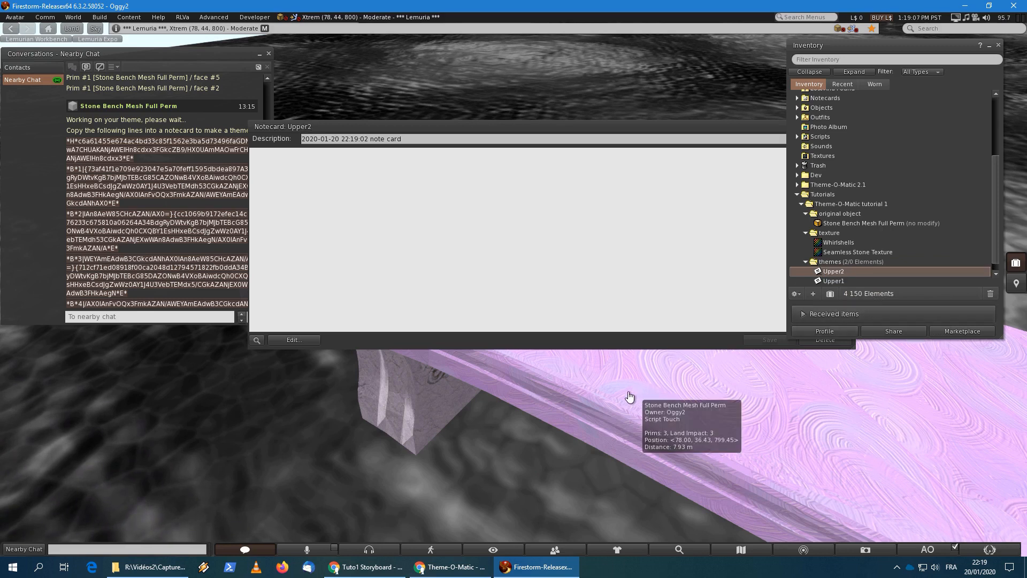
Generate the bench's theme, copy all its lines from nearby chat into the Upper2 notecard, and save and close it.
{"action": "left_click", "coordinate": [552, 410]}
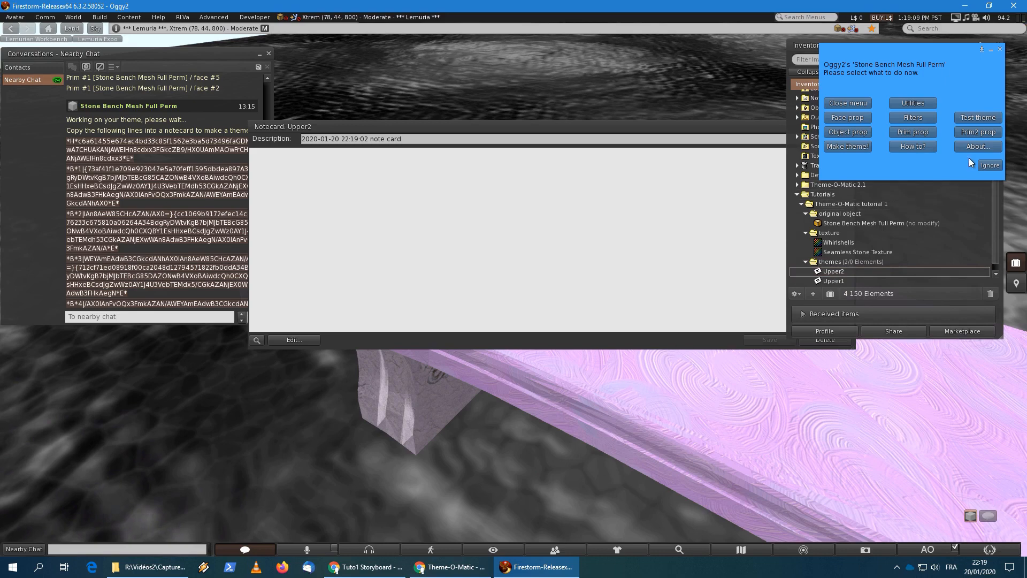
{"action": "left_click", "coordinate": [862, 146]}
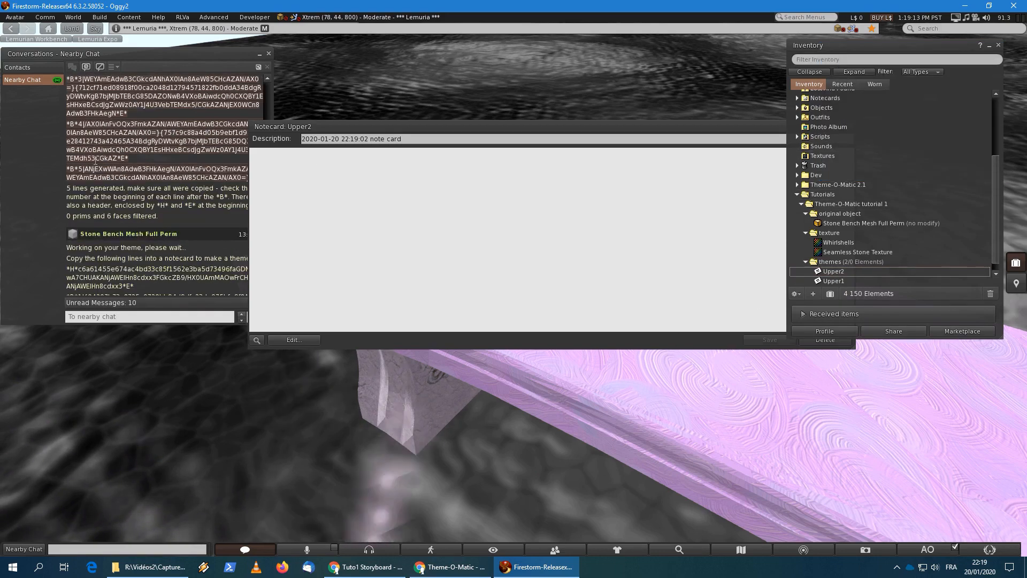
{"action": "scroll", "coordinate": [96, 161], "scroll_direction": "down", "scroll_amount": 3}
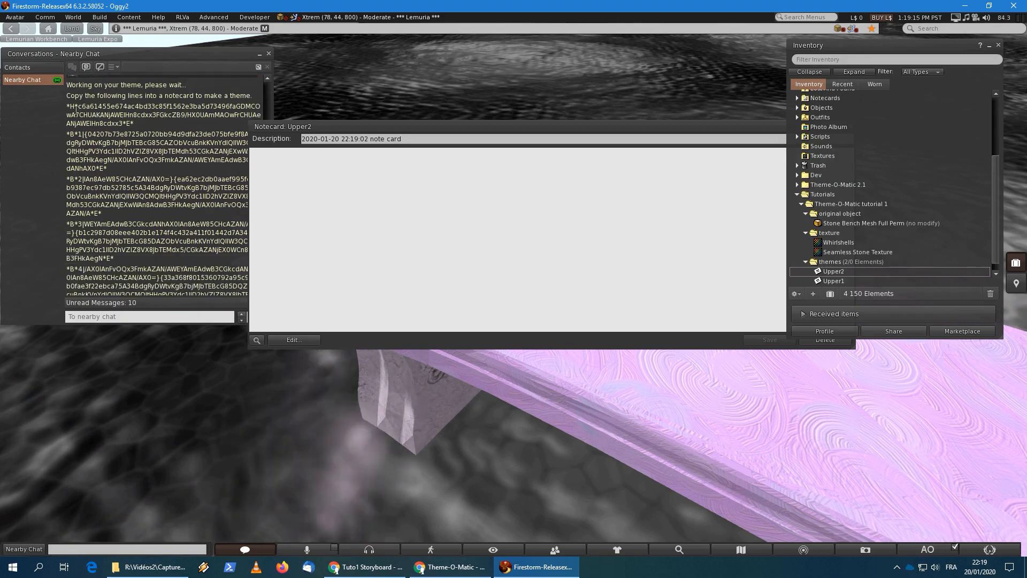
{"action": "left_click_drag", "start_coordinate": [69, 106], "coordinate": [255, 257]}
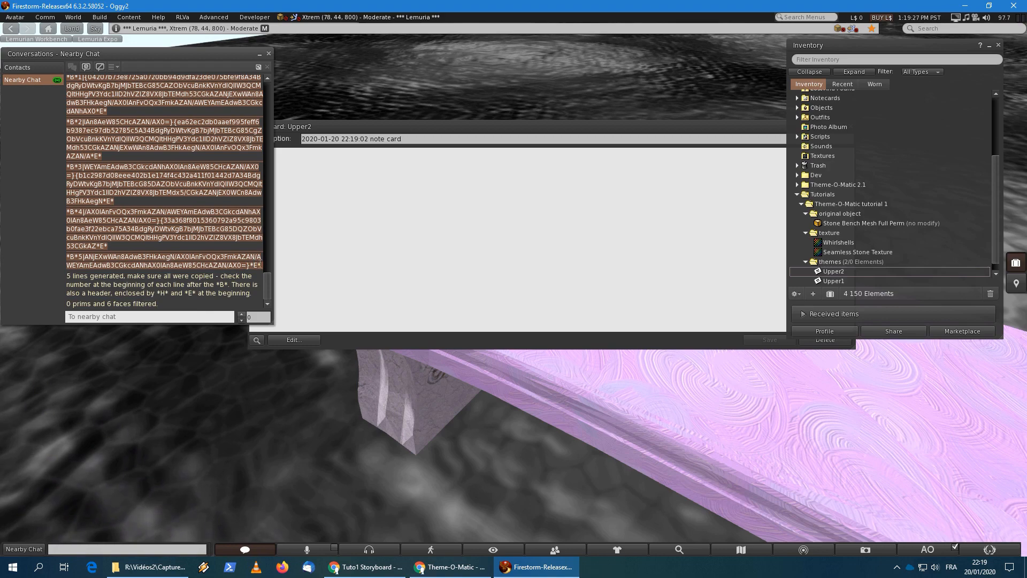
{"action": "left_click", "coordinate": [419, 282]}
{"action": "key", "text": "ctrl+v"}
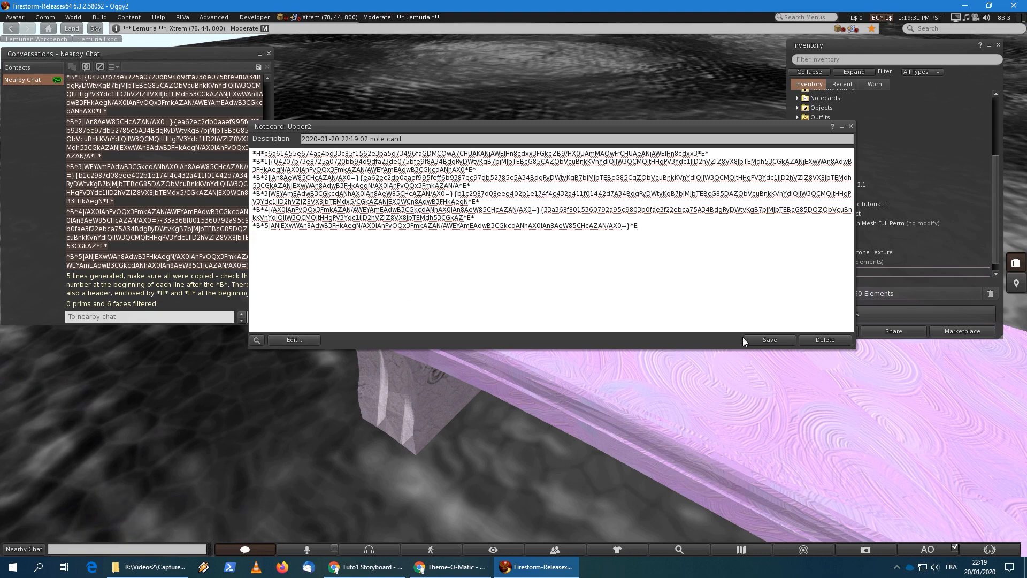
{"action": "left_click", "coordinate": [757, 340]}
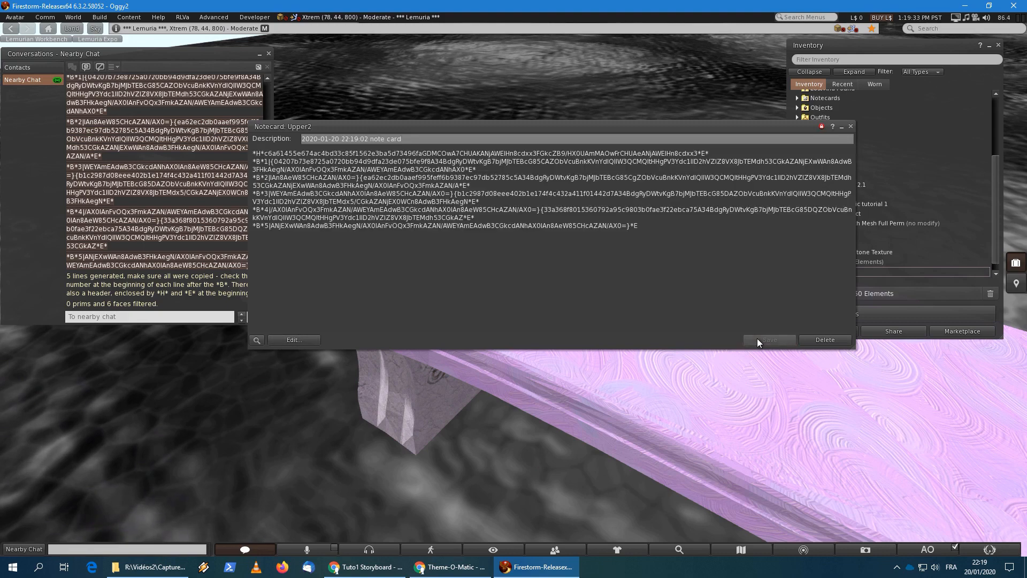
{"action": "left_click", "coordinate": [851, 127]}
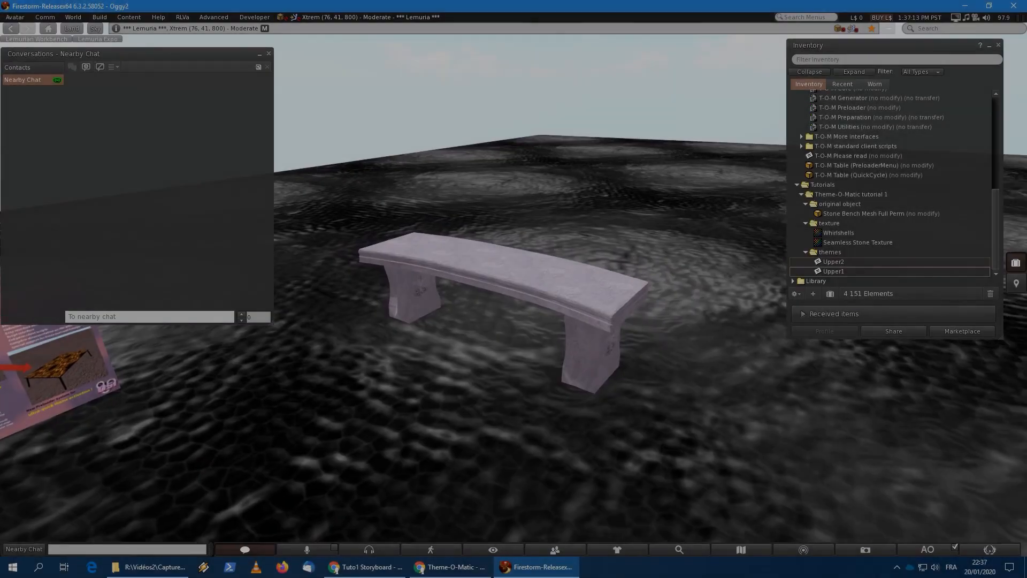
Edit the stone bench and add both the Upper1 and Upper2 notecards from the themes folder to its contents.
{"action": "mouse_move", "coordinate": [511, 290]}
{"action": "left_mouse_down", "text": "alt"}
{"action": "mouse_move", "coordinate": [521, 262]}
{"action": "mouse_move", "coordinate": [511, 290]}
{"action": "left_mouse_up", "text": "alt"}
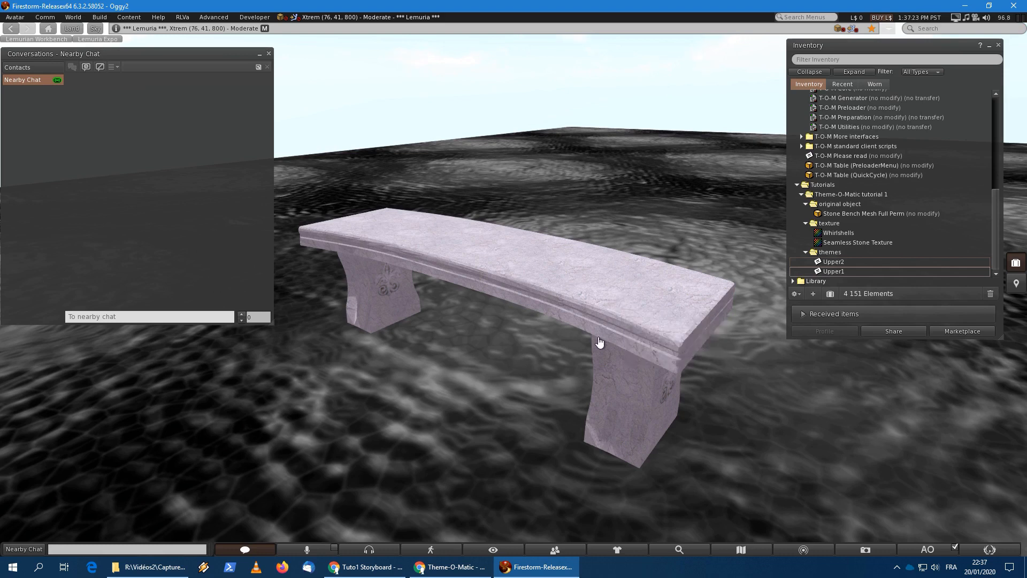
{"action": "right_click", "coordinate": [575, 321]}
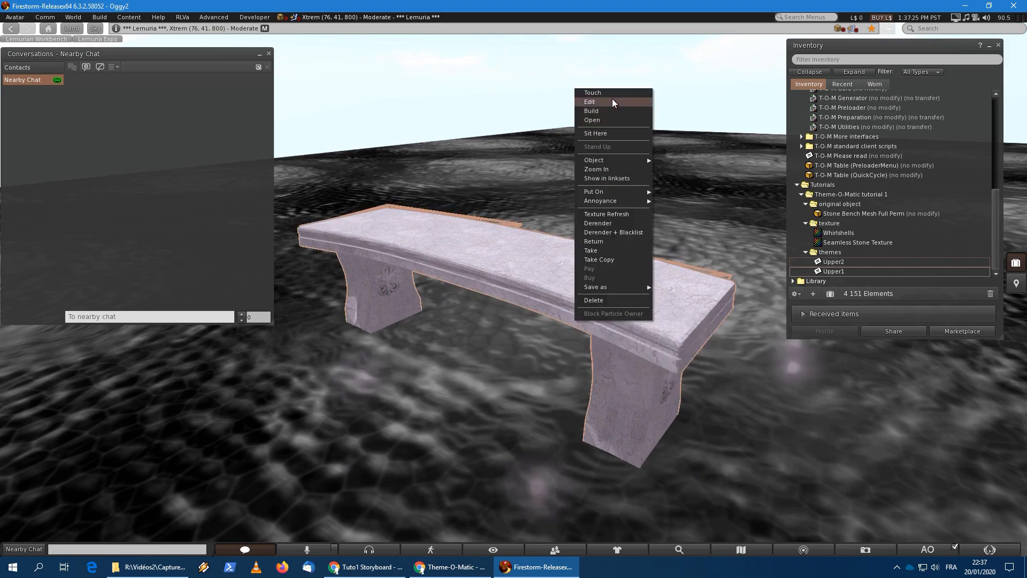
{"action": "left_click", "coordinate": [610, 102]}
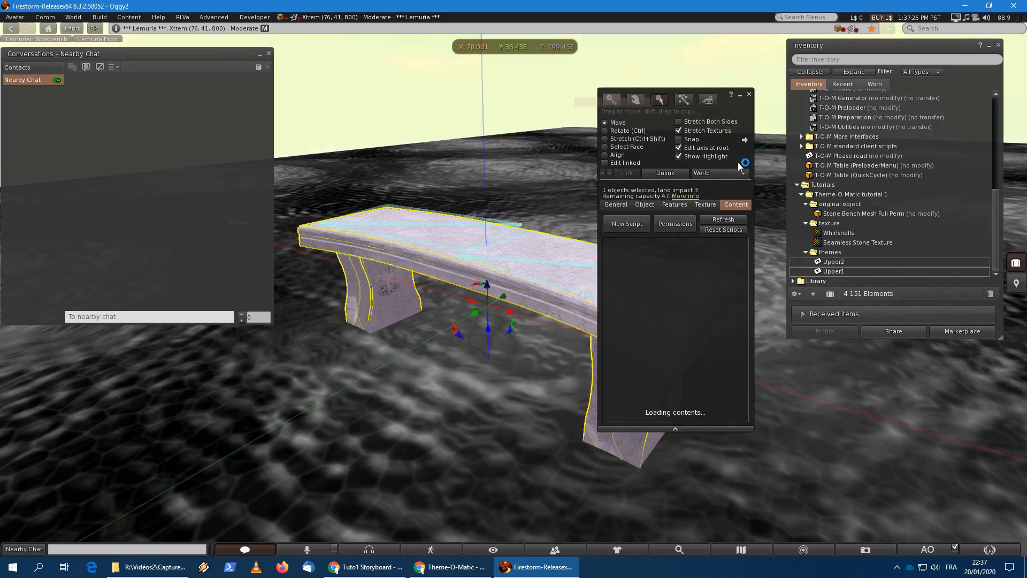
{"action": "left_click", "coordinate": [851, 262]}
{"action": "left_click", "coordinate": [850, 270], "text": "shift"}
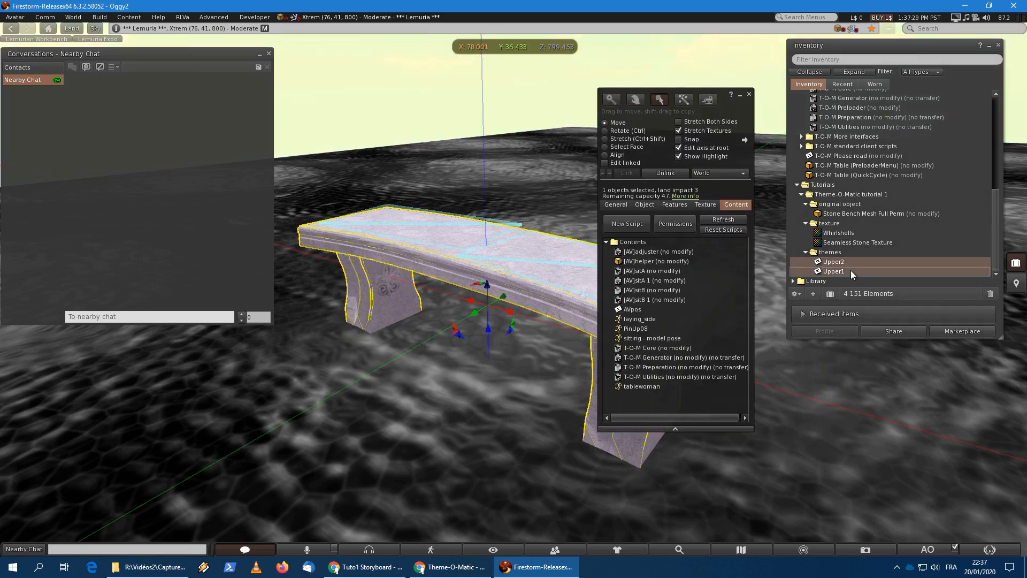
{"action": "left_click_drag", "start_coordinate": [851, 270], "coordinate": [673, 398]}
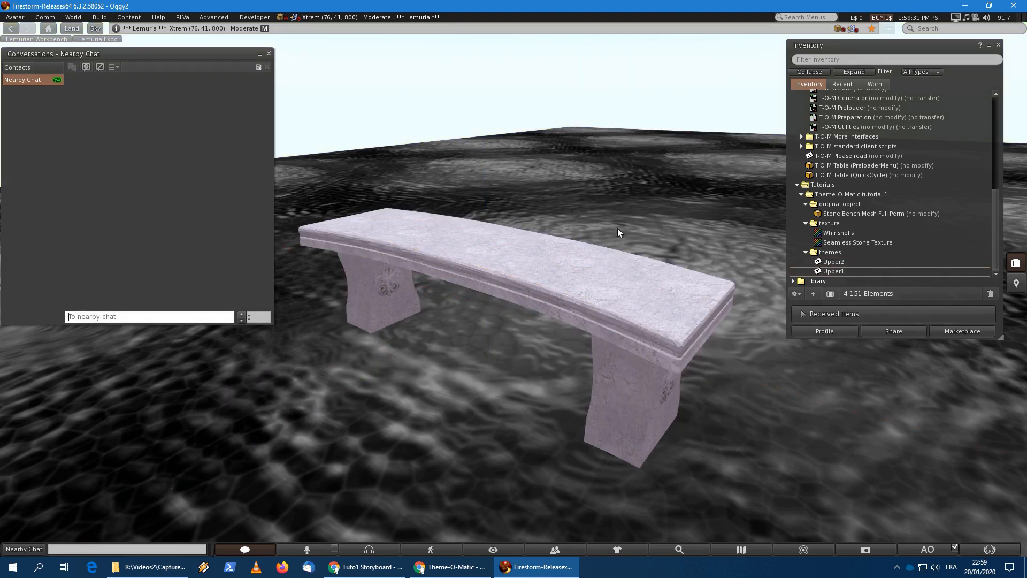
Test the recorded themes on the bench, applying Upper2 first and Upper1 second.
{"action": "left_click", "coordinate": [626, 409]}
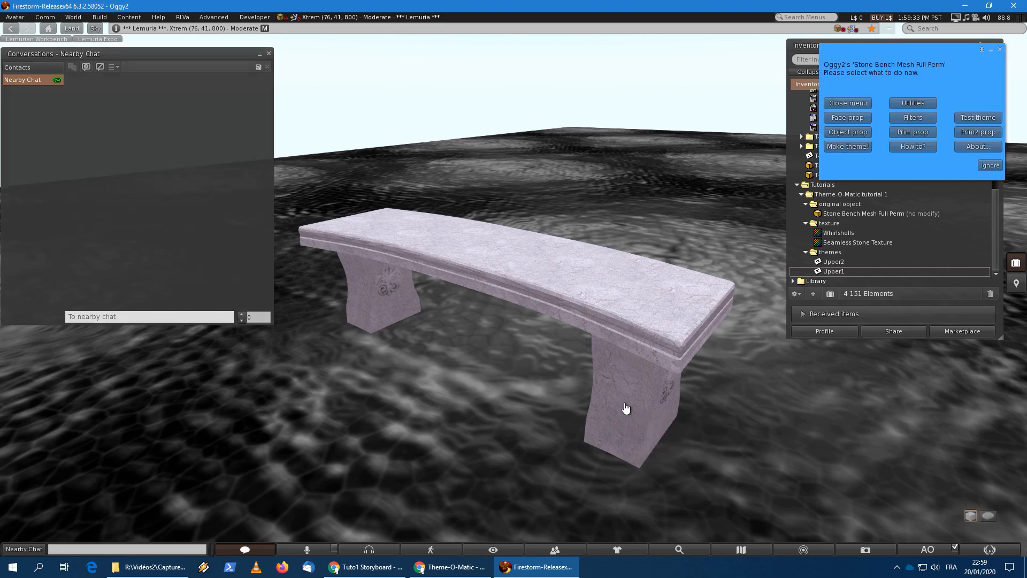
{"action": "left_click", "coordinate": [967, 115]}
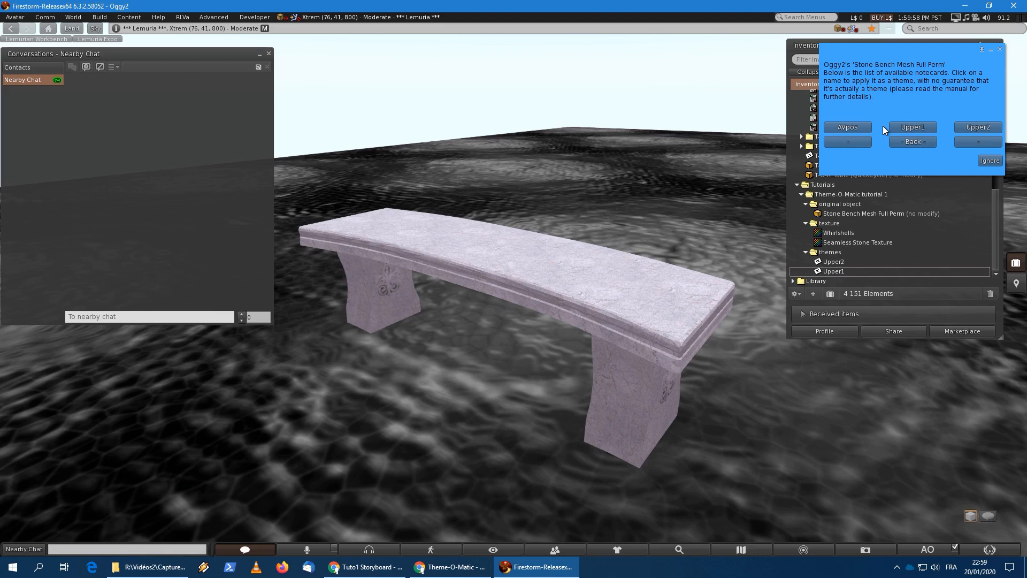
{"action": "left_click", "coordinate": [964, 127]}
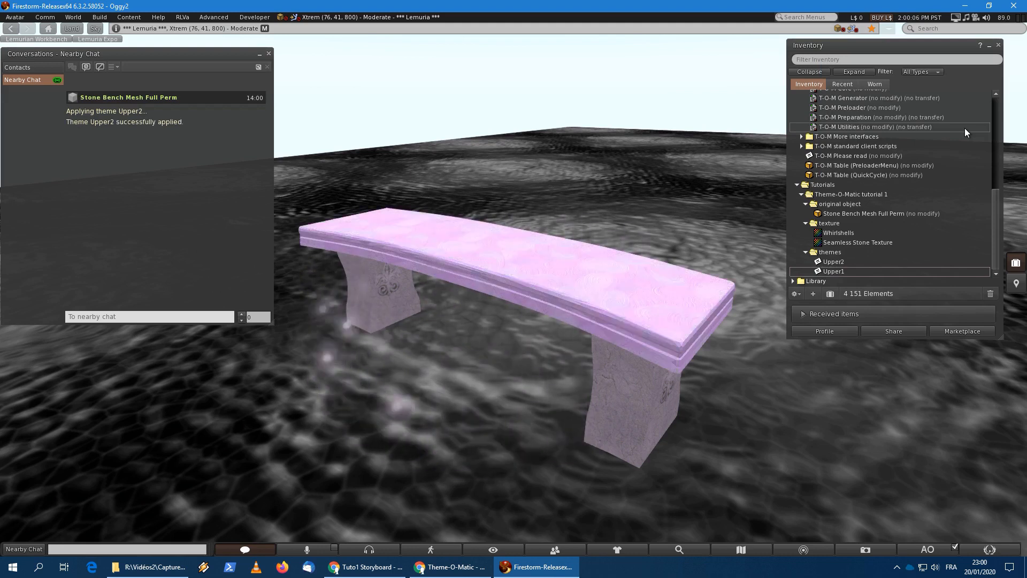
{"action": "left_click", "coordinate": [625, 380]}
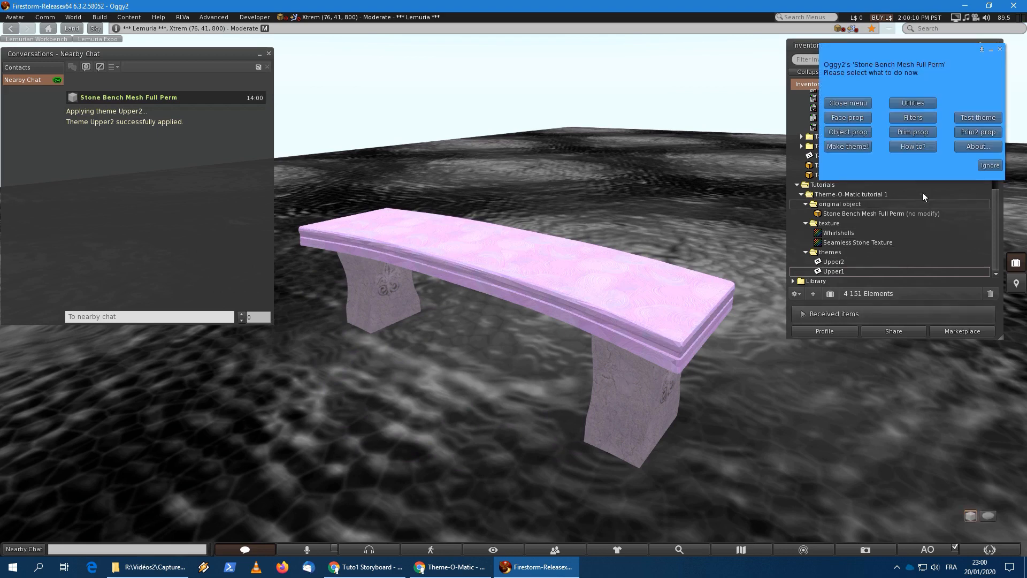
{"action": "left_click", "coordinate": [958, 120]}
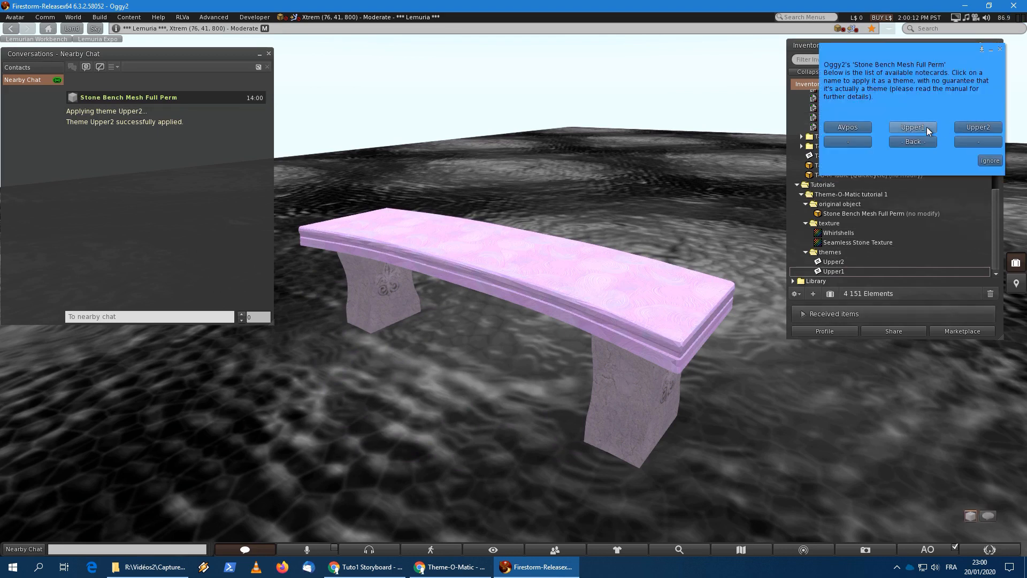
{"action": "left_click", "coordinate": [926, 127]}
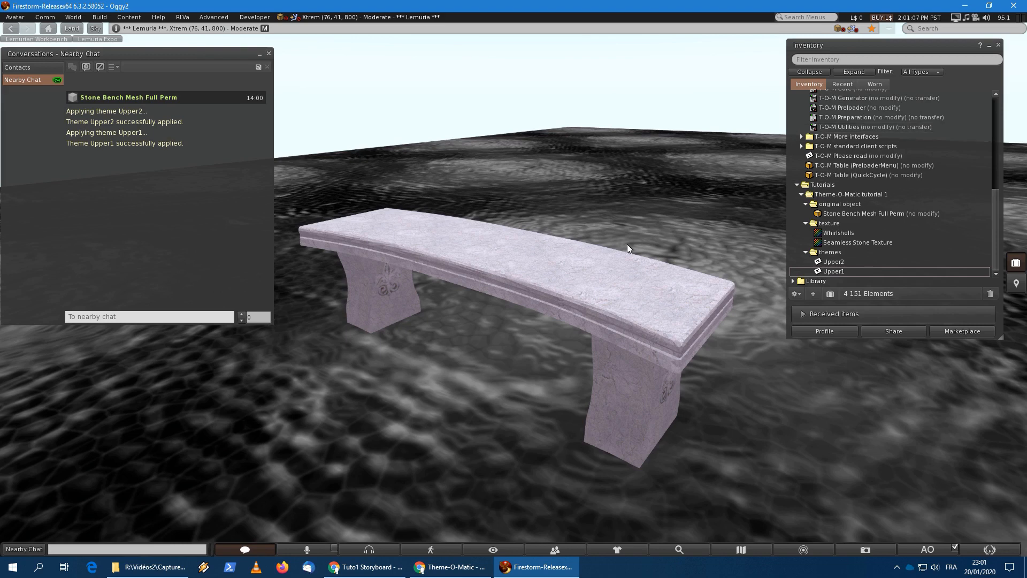
Reset the bench's theme filters and list the current prim and face filters in chat.
{"action": "right_click", "coordinate": [611, 370]}
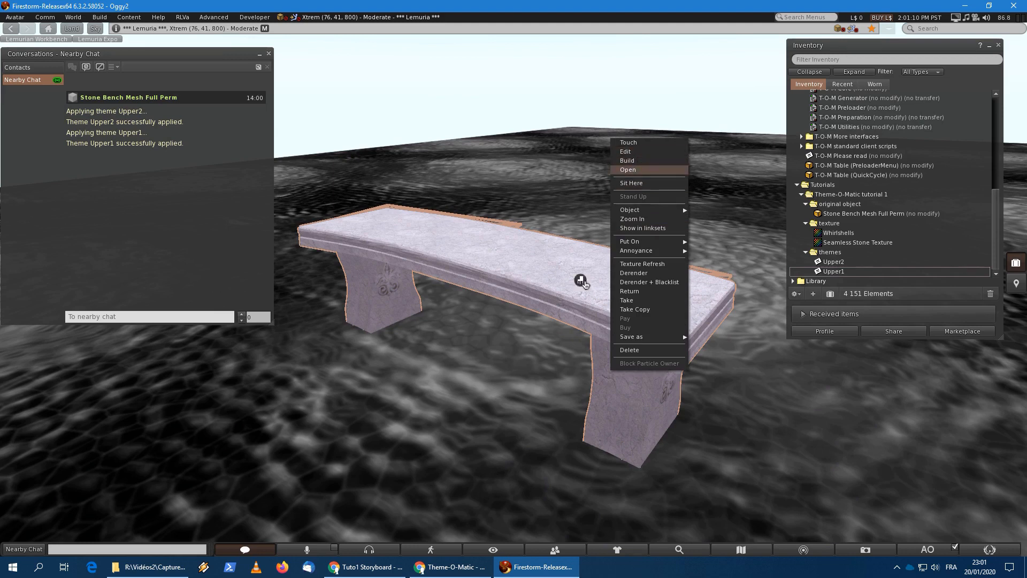
{"action": "left_click", "coordinate": [600, 400]}
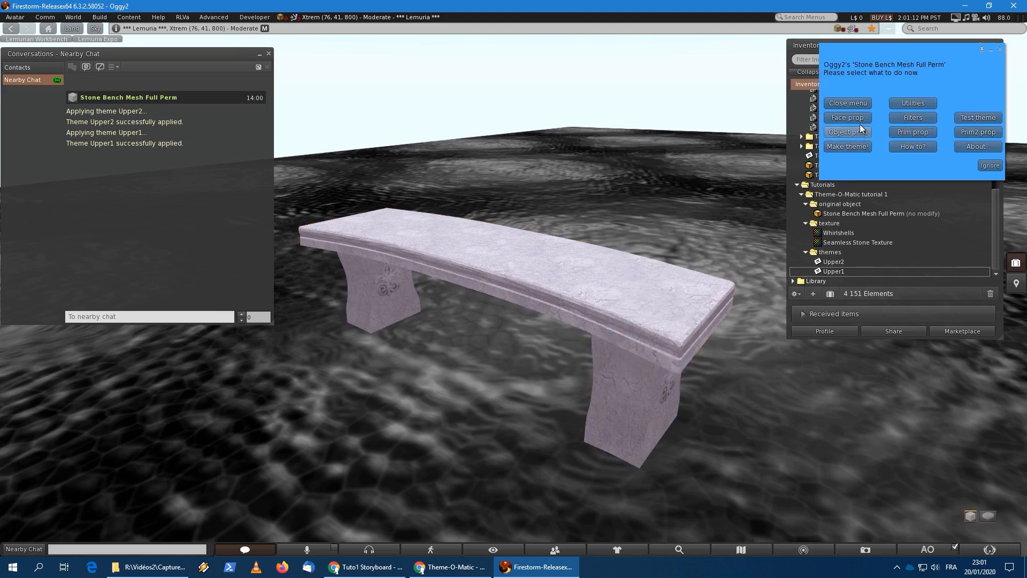
{"action": "left_click", "coordinate": [913, 117]}
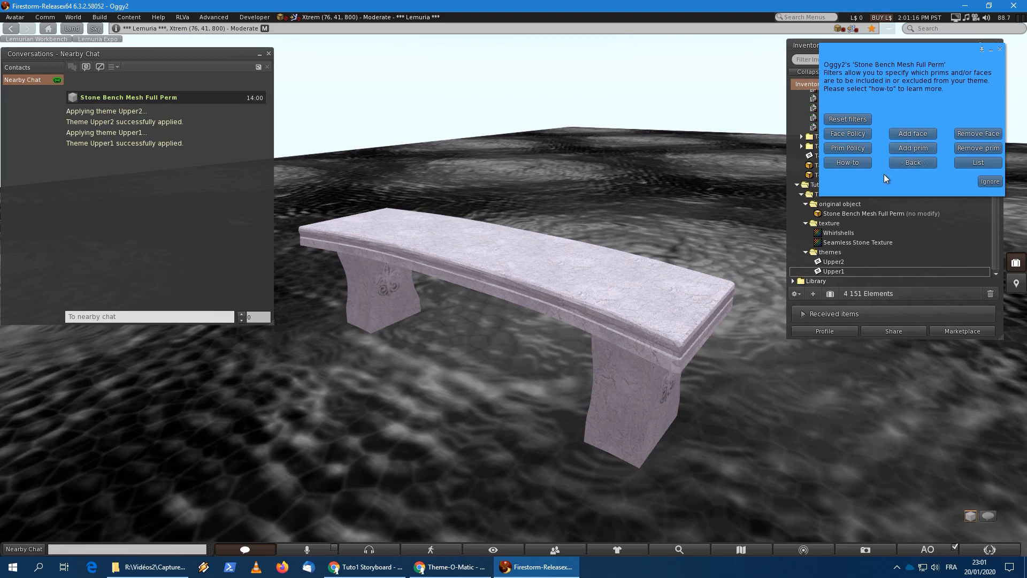
{"action": "left_click", "coordinate": [860, 120]}
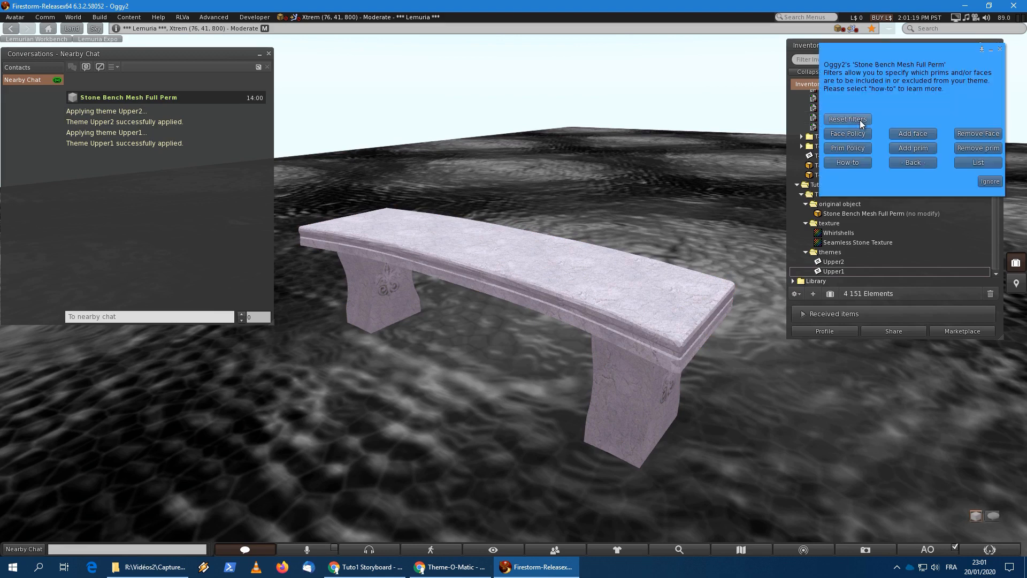
{"action": "left_click", "coordinate": [973, 163]}
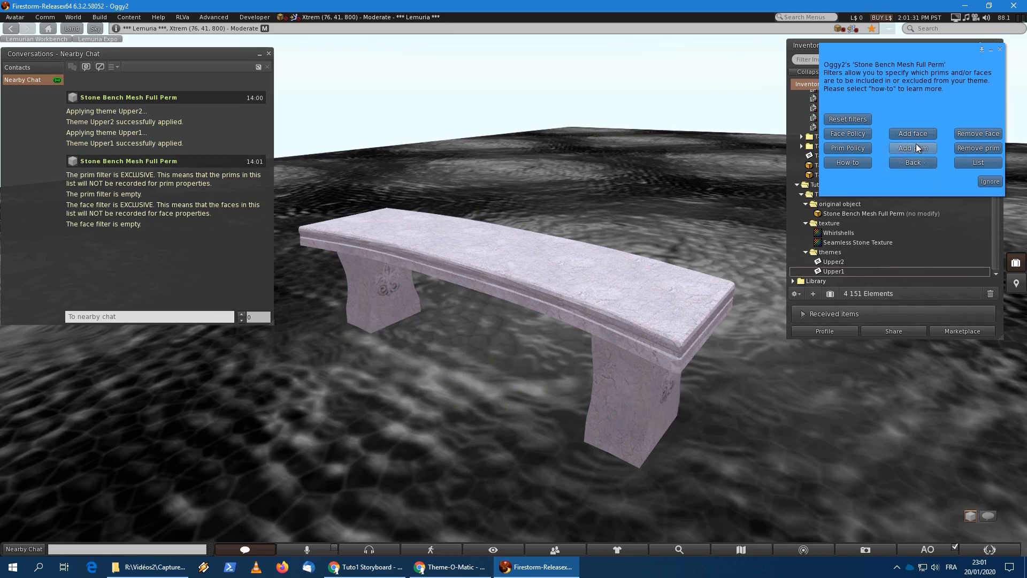
Set the face filter policy to inclusive and add the near leg's plain side face to the filter.
{"action": "left_click", "coordinate": [865, 136]}
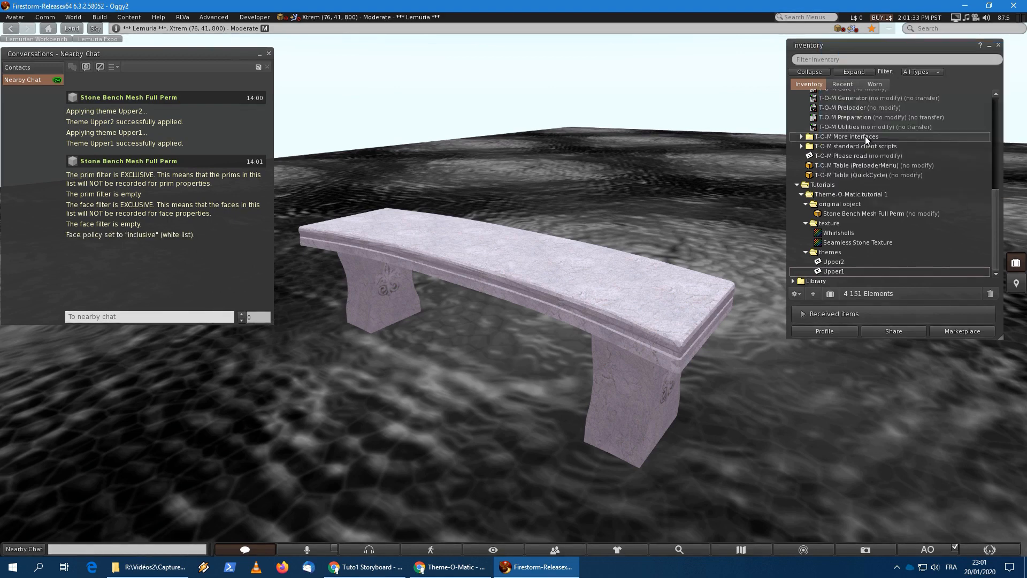
{"action": "left_click", "coordinate": [625, 378]}
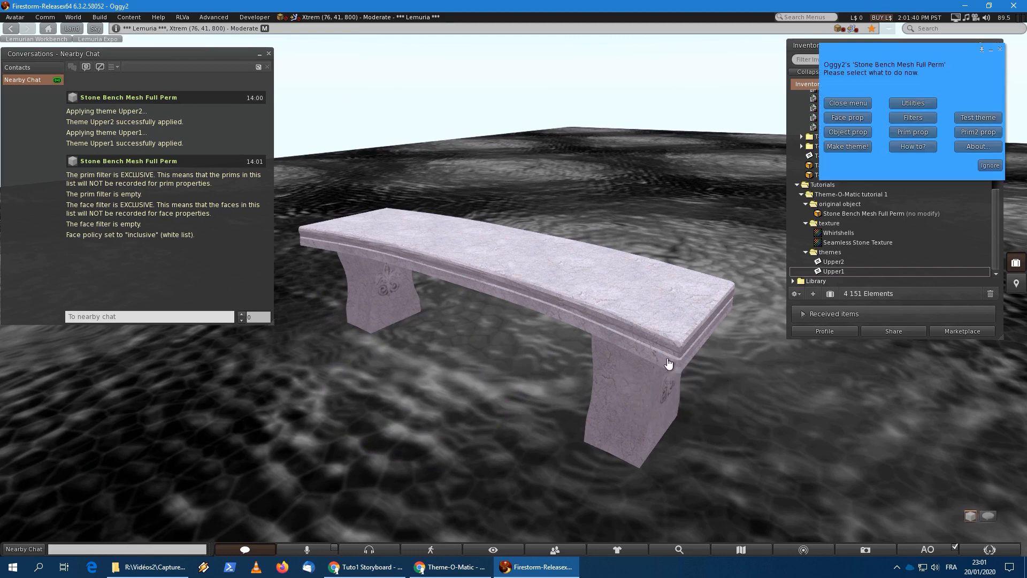
{"action": "left_click", "coordinate": [897, 121]}
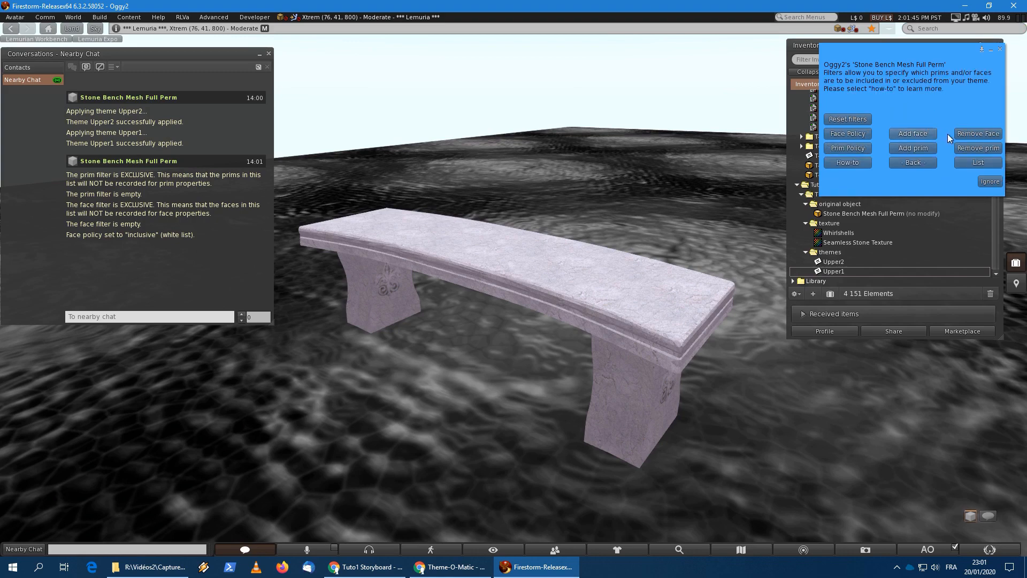
{"action": "left_click", "coordinate": [907, 134]}
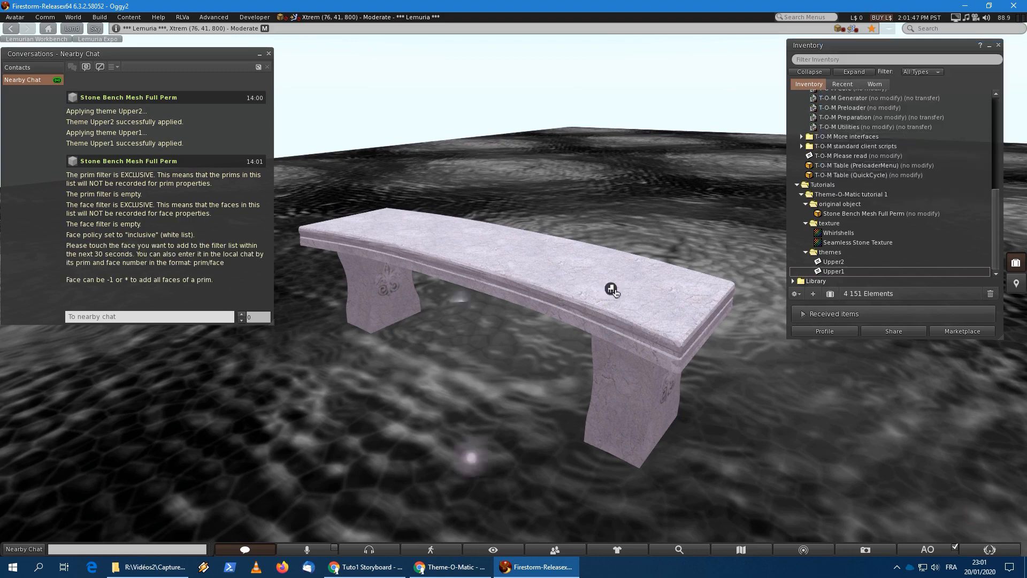
{"action": "left_click", "coordinate": [624, 393]}
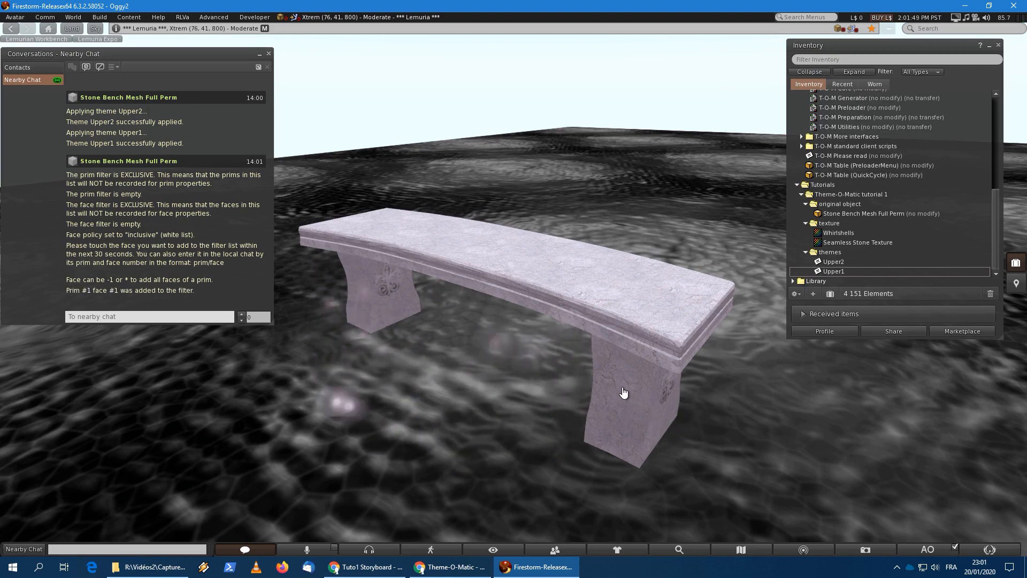
Add the near leg's outer face with the carved ornament to the face filter.
{"action": "left_click_drag", "start_coordinate": [673, 409], "coordinate": [513, 289], "text": "alt"}
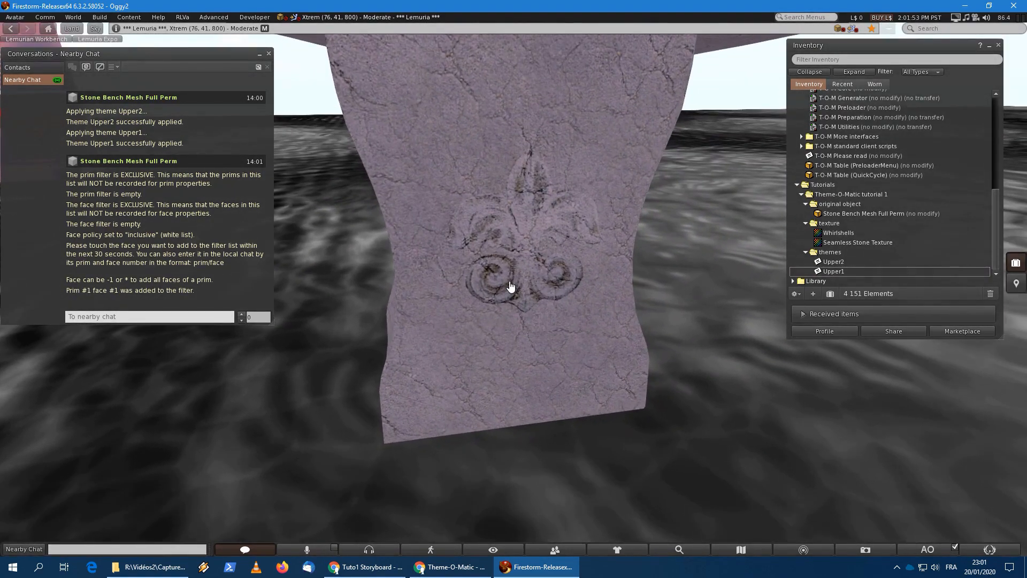
{"action": "left_click", "coordinate": [471, 113]}
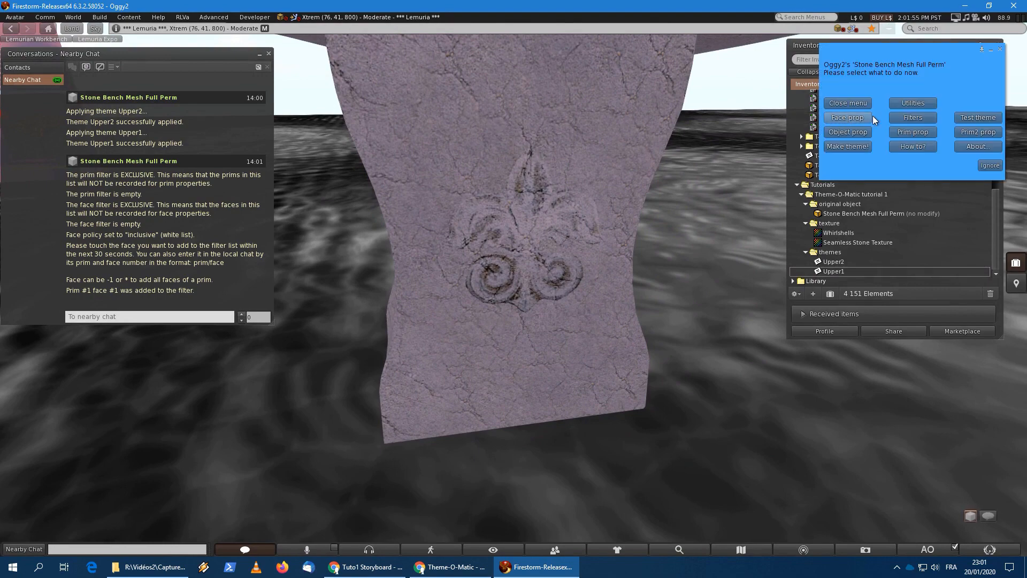
{"action": "left_click", "coordinate": [909, 118]}
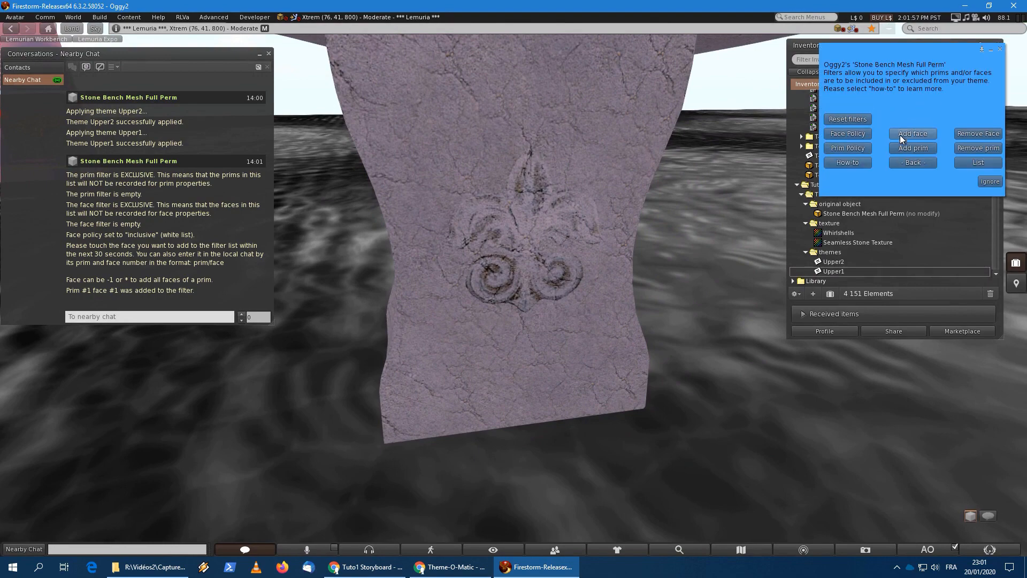
{"action": "left_click", "coordinate": [904, 136]}
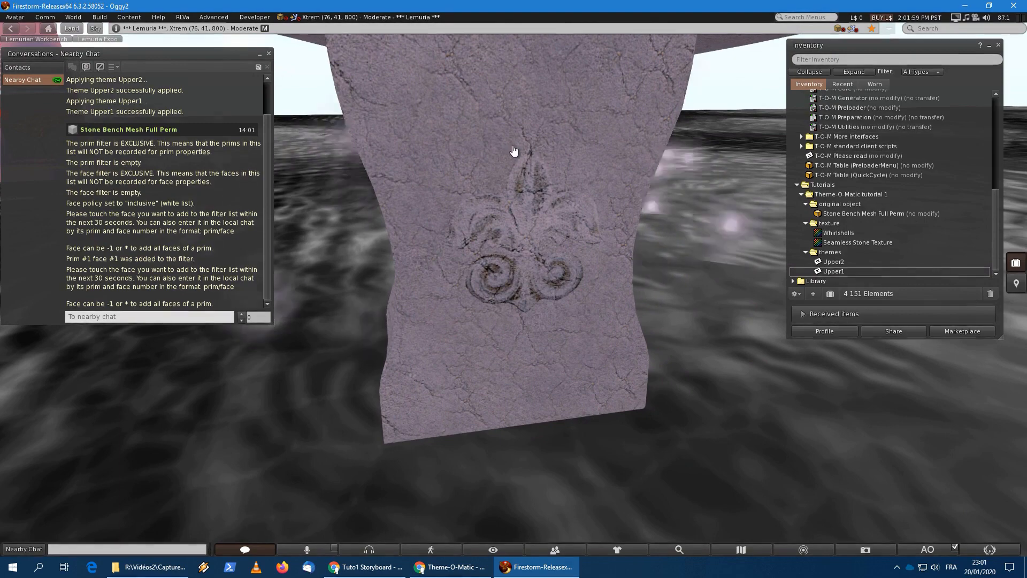
{"action": "left_click", "coordinate": [471, 134]}
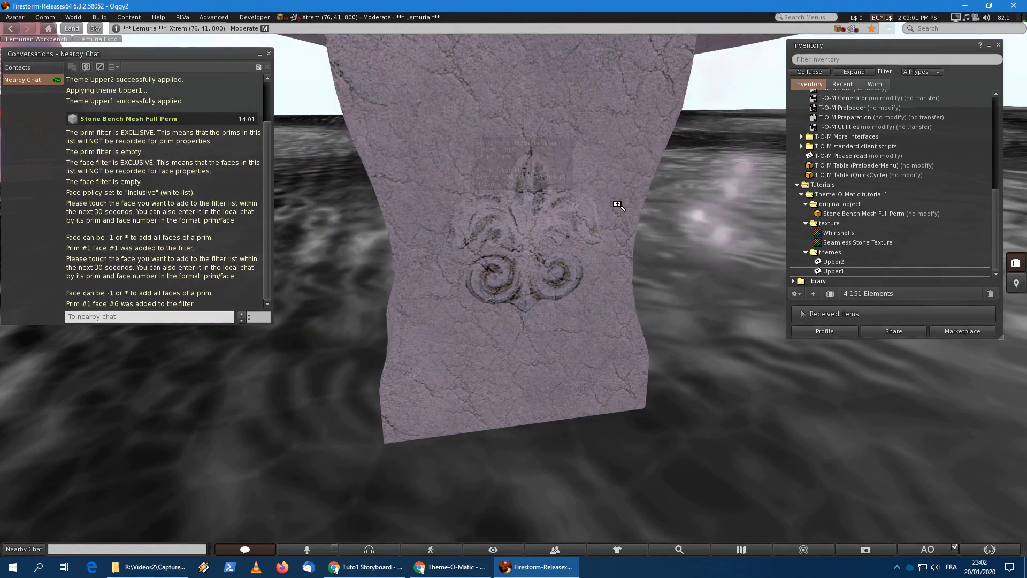
Add the near leg's opposite plain side face to the face filter.
{"action": "left_click_drag", "start_coordinate": [617, 204], "coordinate": [342, 185], "text": "alt"}
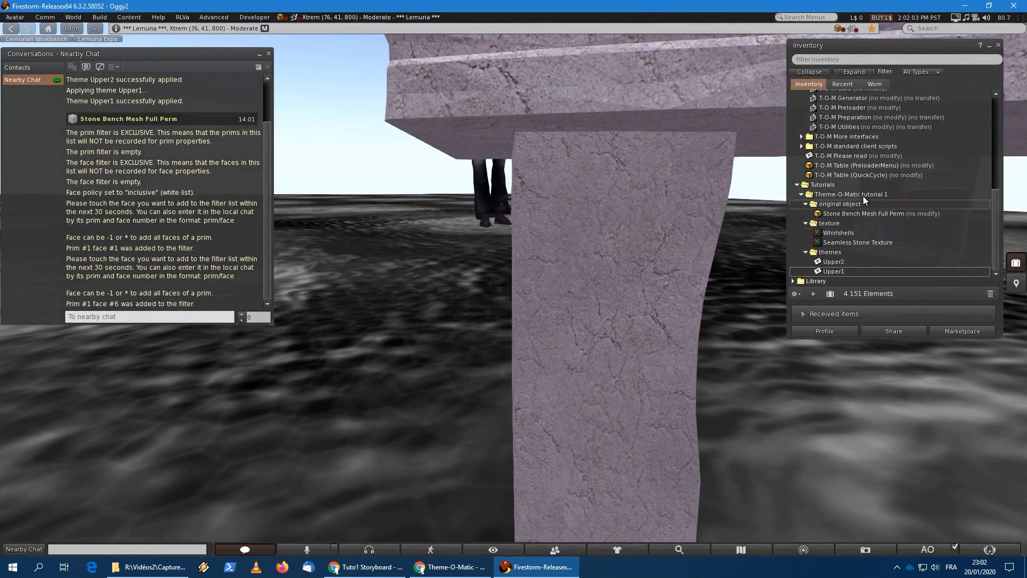
{"action": "left_click", "coordinate": [623, 244]}
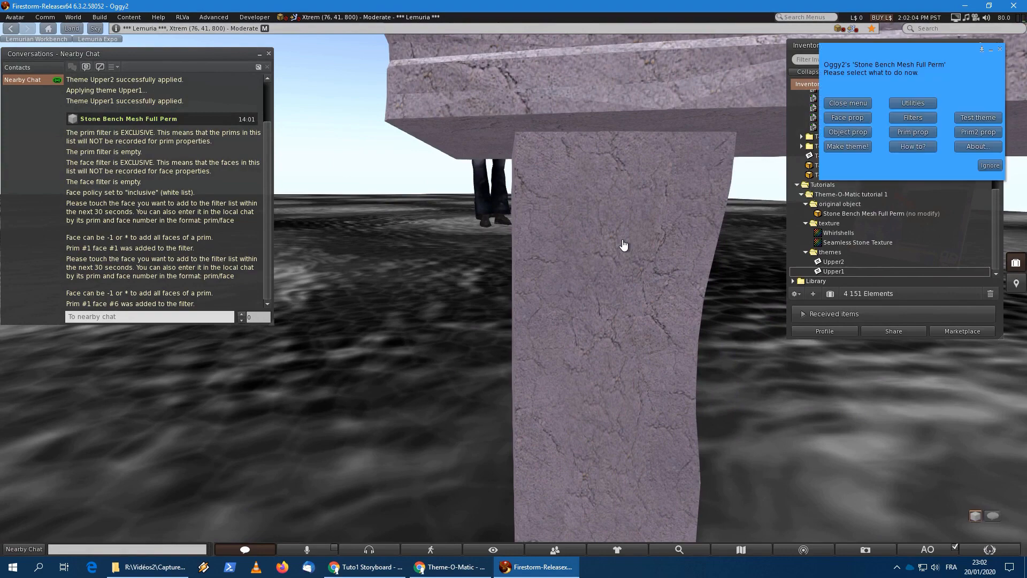
{"action": "left_click", "coordinate": [911, 117]}
{"action": "left_click", "coordinate": [920, 137]}
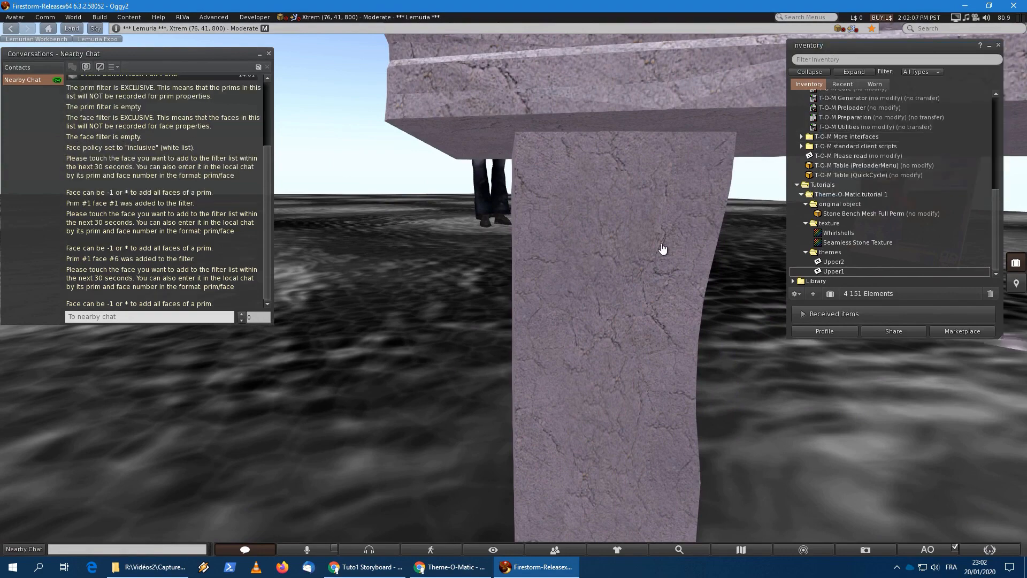
{"action": "left_click", "coordinate": [662, 249]}
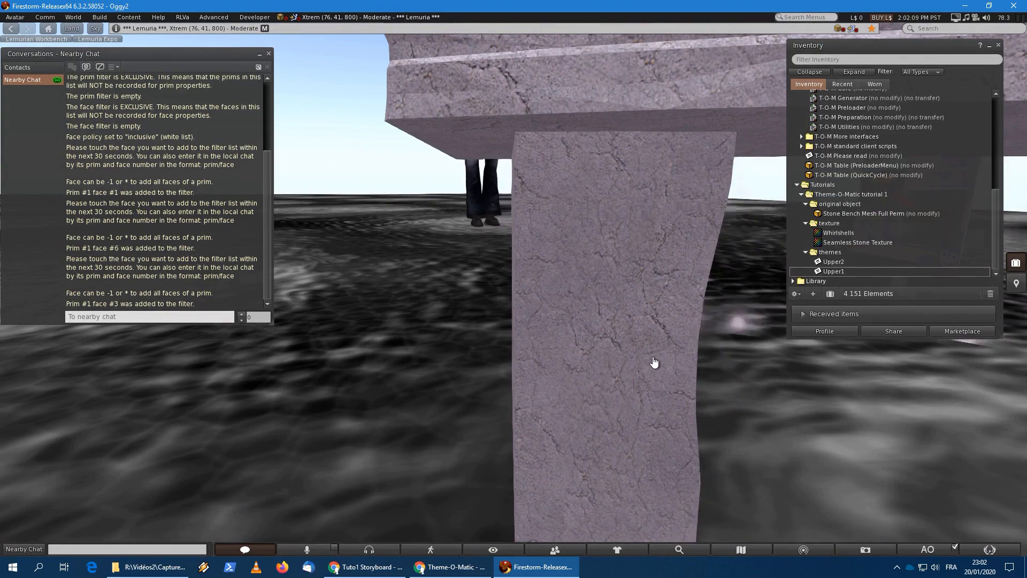
Add the near leg's remaining carved ornament face to the face filter.
{"action": "left_click_drag", "start_coordinate": [654, 363], "coordinate": [754, 321], "text": "alt"}
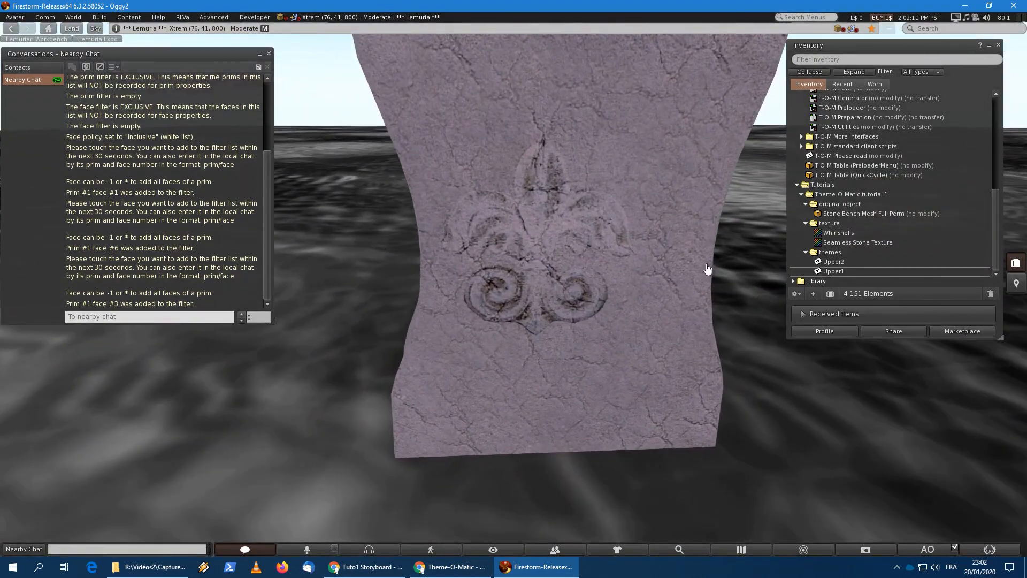
{"action": "left_click", "coordinate": [666, 155]}
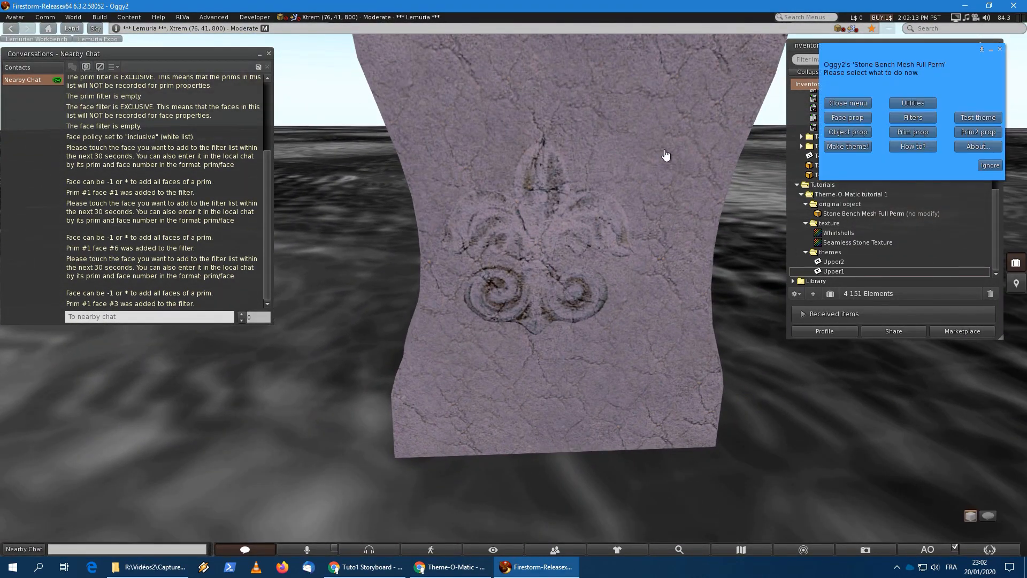
{"action": "left_click", "coordinate": [923, 116]}
{"action": "left_click", "coordinate": [912, 133]}
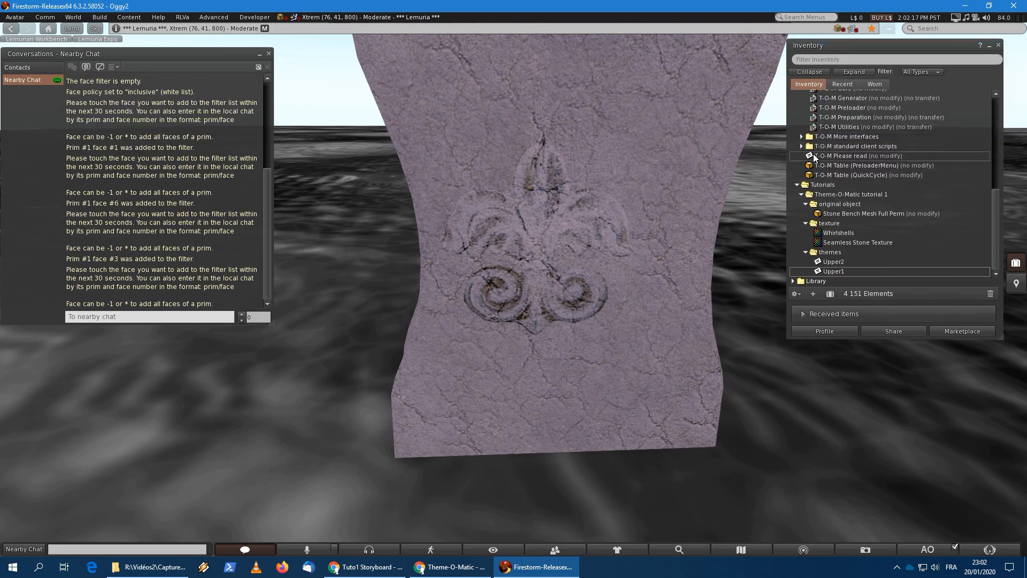
{"action": "left_click", "coordinate": [630, 150]}
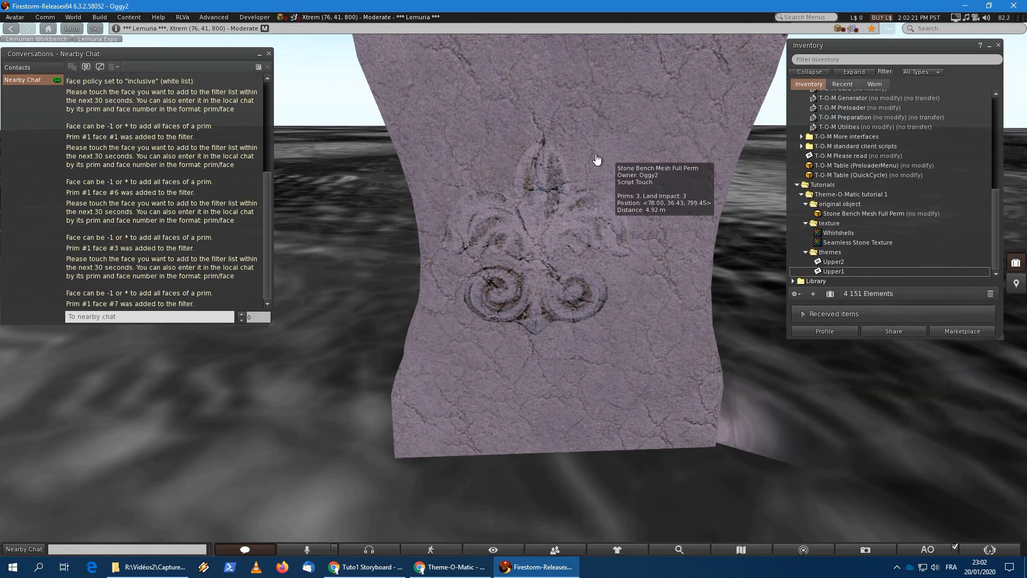
Try to add the other leg's outer carved face to the face filter.
{"action": "left_click_drag", "start_coordinate": [598, 162], "coordinate": [514, 291], "text": "alt"}
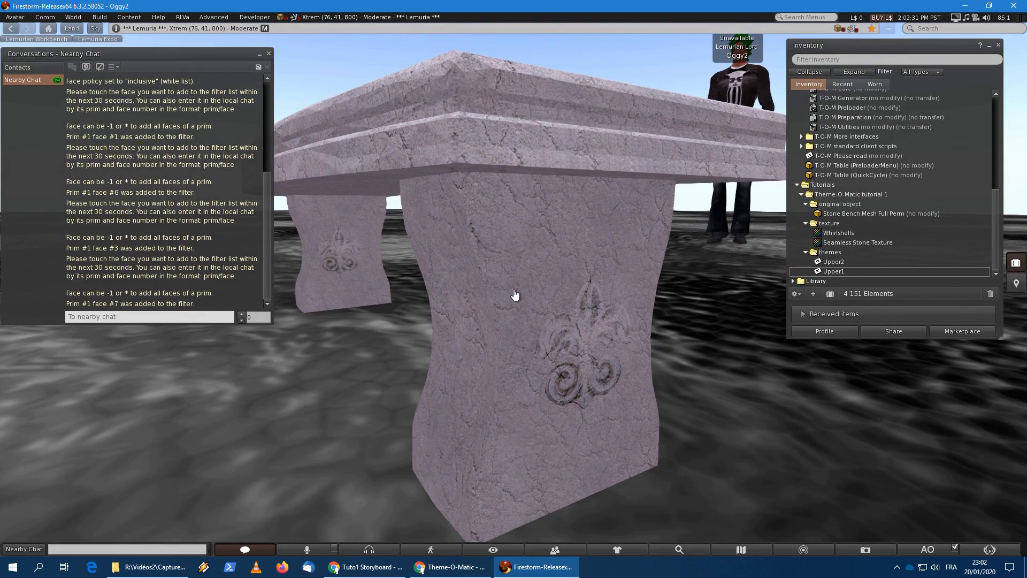
{"action": "left_click", "coordinate": [537, 256]}
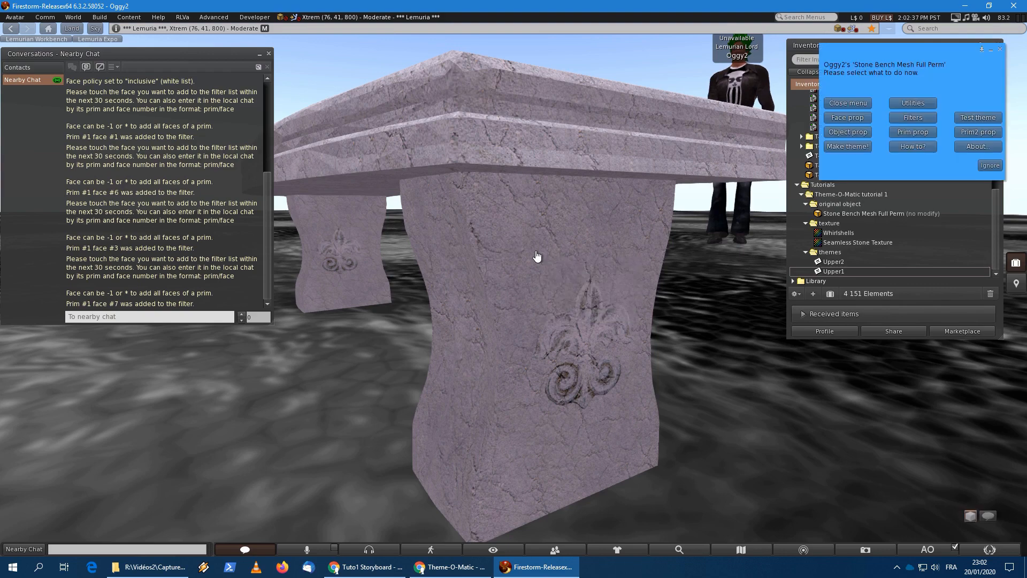
{"action": "left_click", "coordinate": [906, 120]}
{"action": "left_click", "coordinate": [906, 136]}
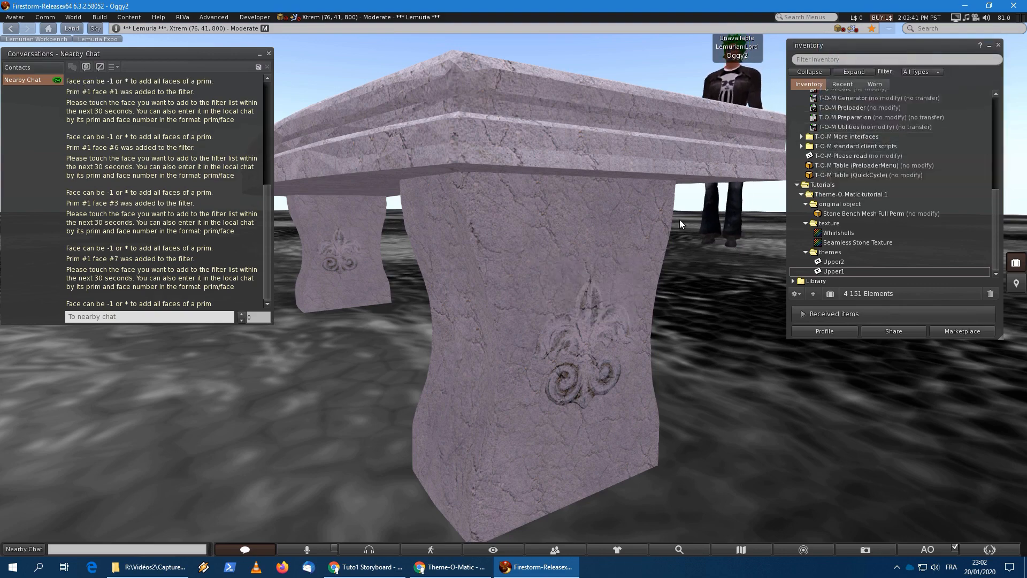
{"action": "left_click", "coordinate": [544, 245]}
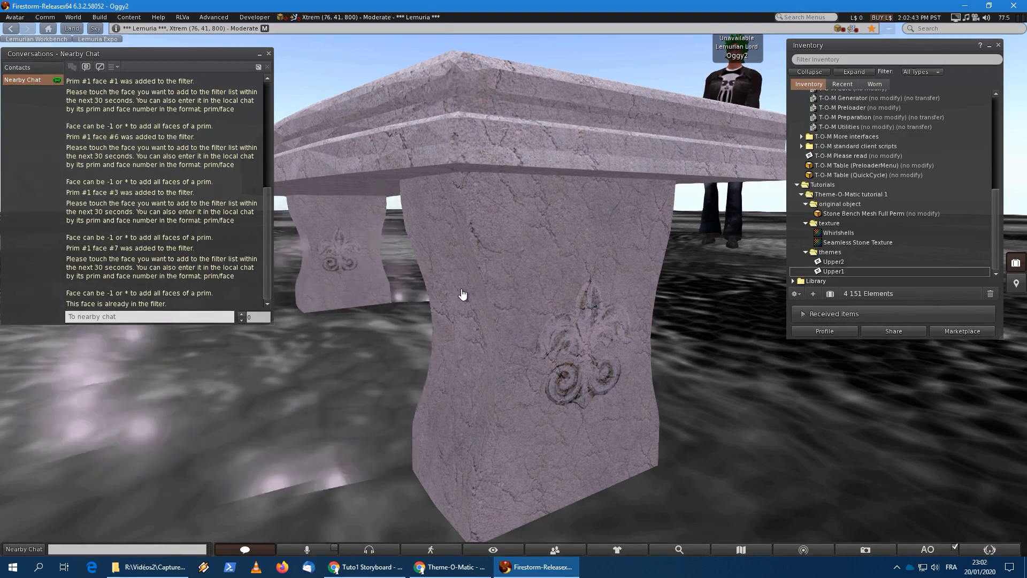
Try to add the other leg's plain side face to the face filter.
{"action": "left_click_drag", "start_coordinate": [463, 294], "coordinate": [518, 289], "text": "alt"}
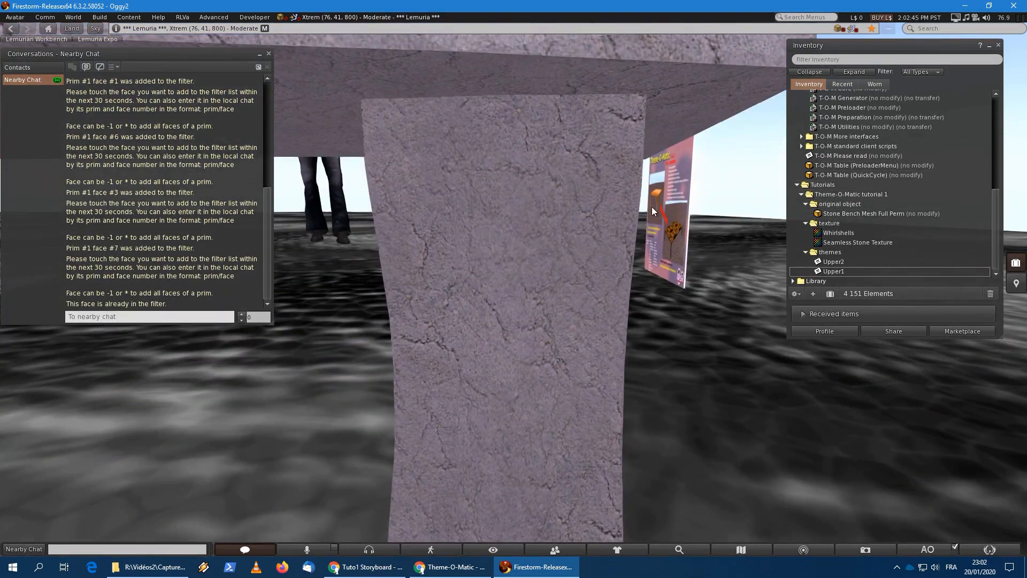
{"action": "left_click", "coordinate": [549, 231]}
{"action": "left_click", "coordinate": [915, 118]}
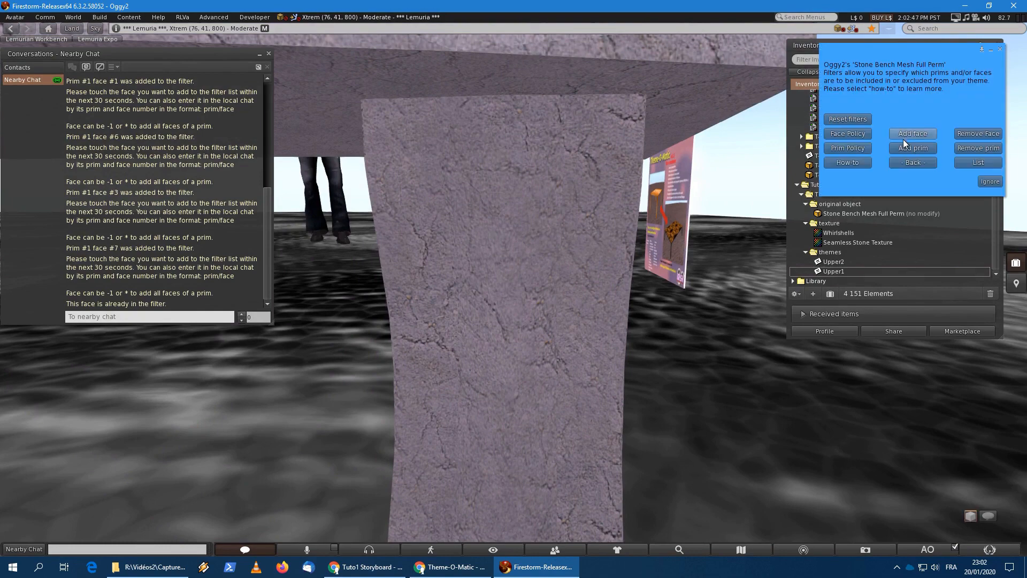
{"action": "left_click", "coordinate": [913, 134]}
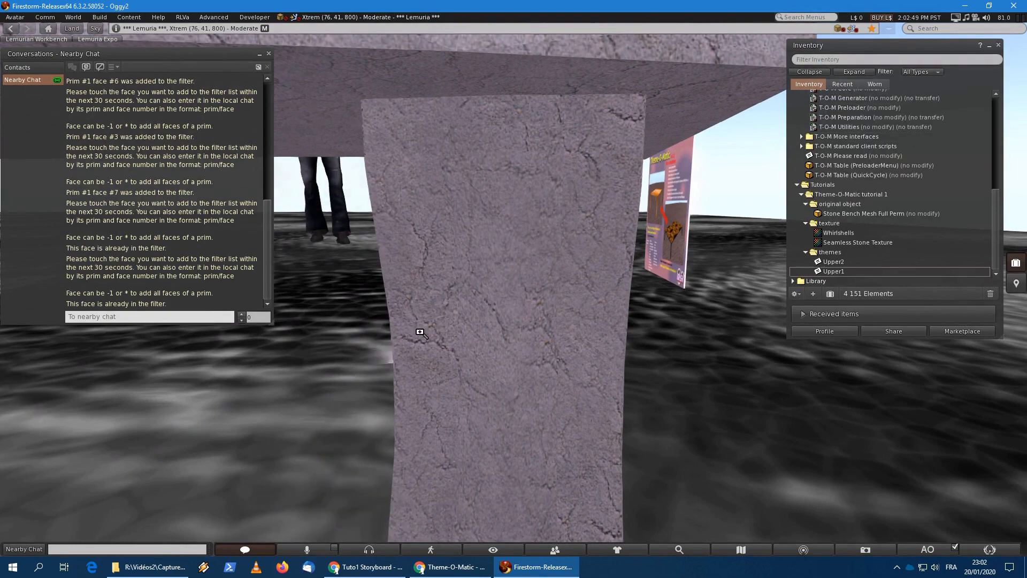
Try to add the other leg's second carved ornament face to the face filter.
{"action": "left_click_drag", "start_coordinate": [417, 332], "coordinate": [533, 293], "text": "alt"}
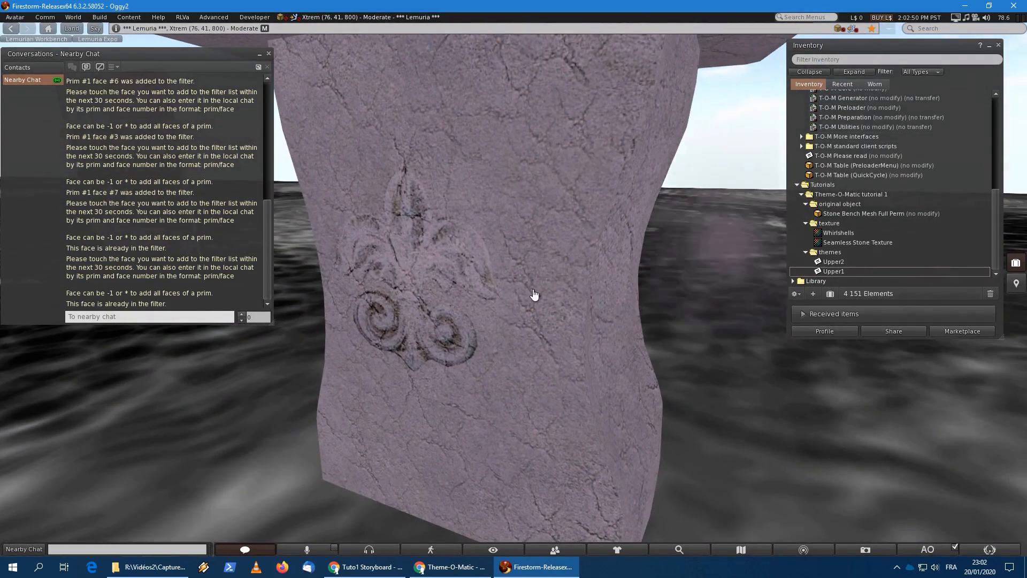
{"action": "left_click", "coordinate": [539, 156]}
{"action": "left_click", "coordinate": [918, 119]}
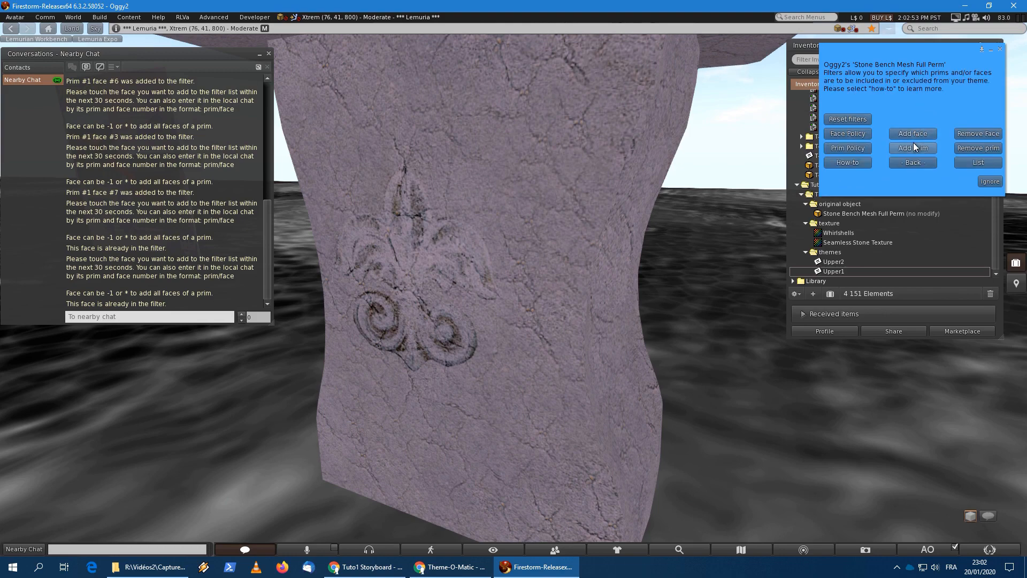
{"action": "left_click", "coordinate": [913, 142]}
{"action": "left_click", "coordinate": [465, 149]}
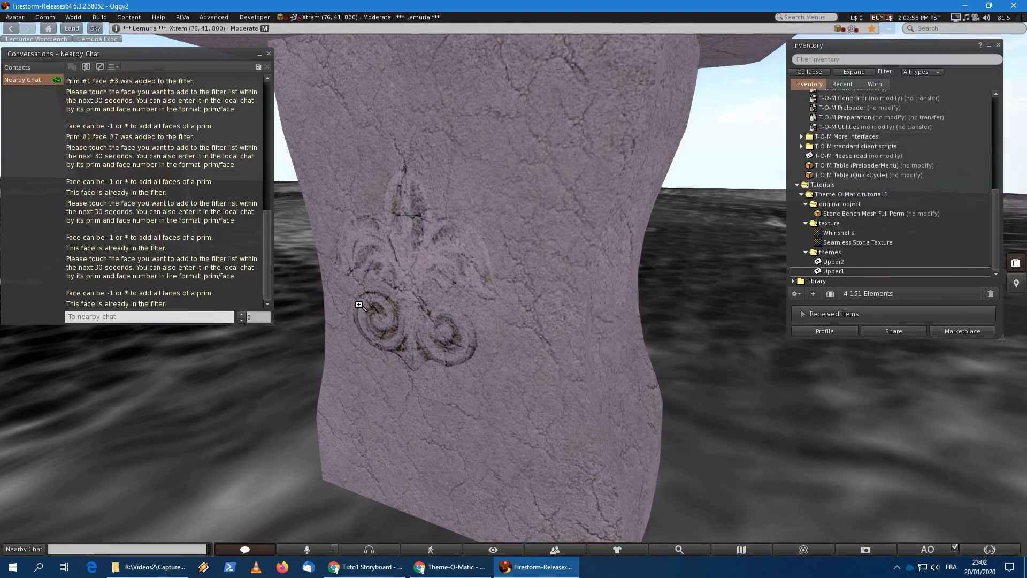
Add the other leg's remaining plain side face to the face filter.
{"action": "left_click_drag", "start_coordinate": [358, 303], "coordinate": [548, 283], "text": "alt"}
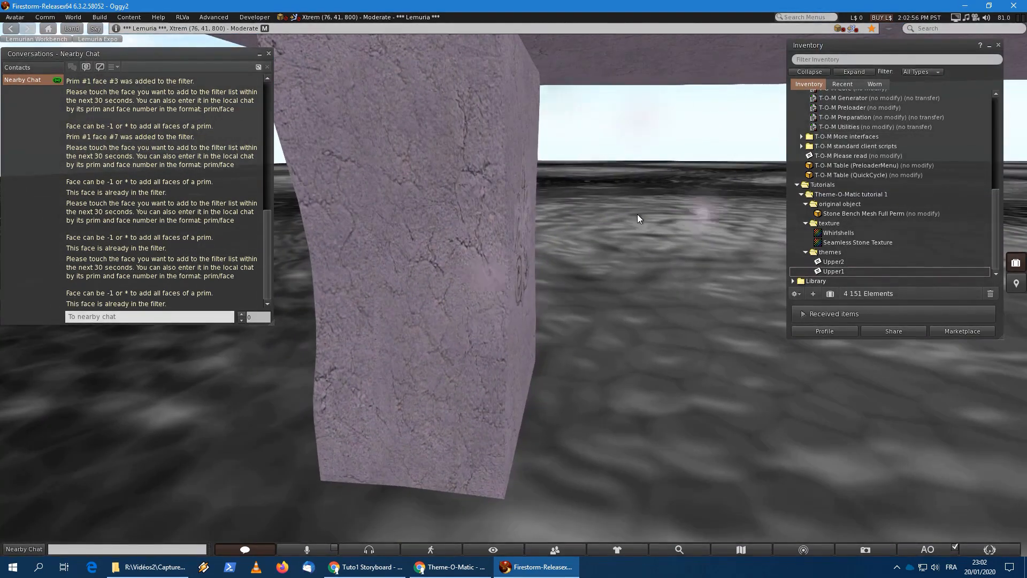
{"action": "left_click", "coordinate": [444, 191]}
{"action": "left_click", "coordinate": [927, 118]}
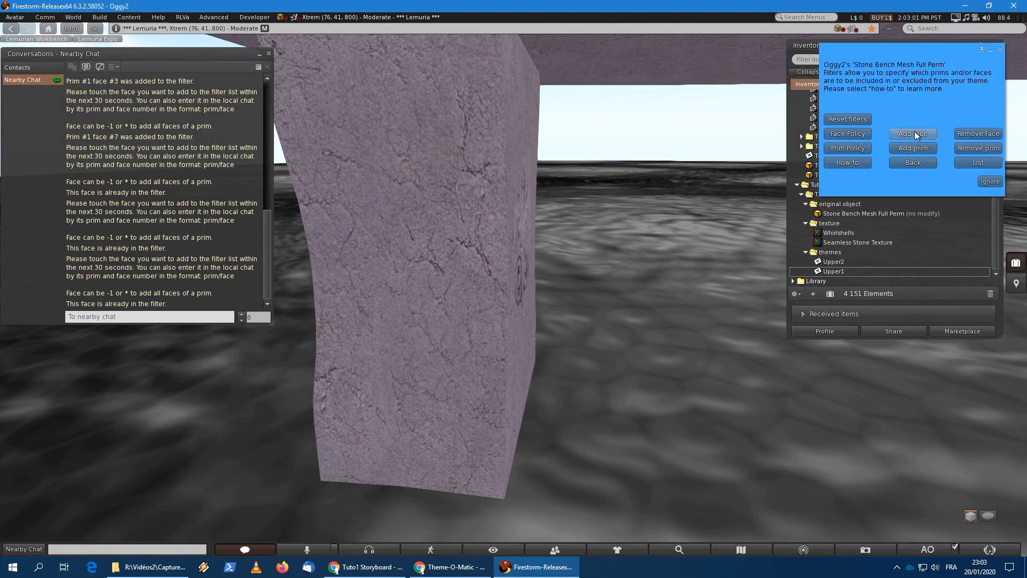
{"action": "left_click", "coordinate": [914, 134]}
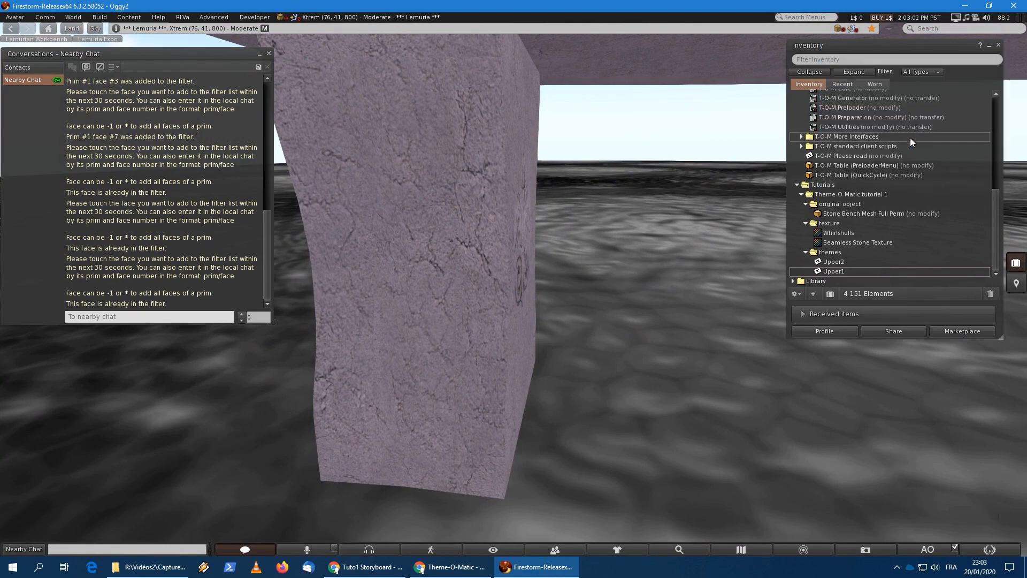
{"action": "left_click", "coordinate": [435, 194]}
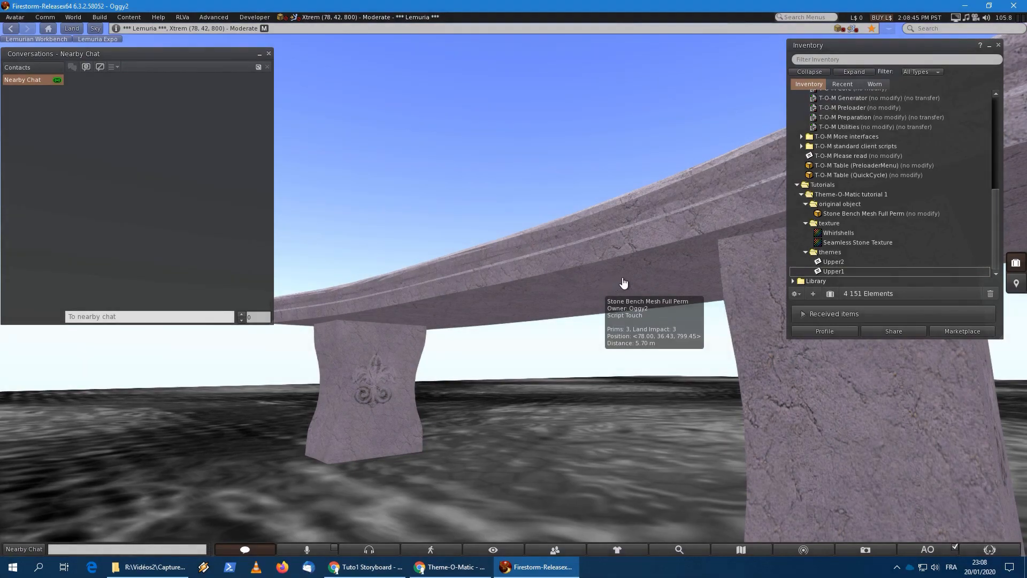
Make the theme for the filtered leg faces and create new notecards for it in the themes folder.
{"action": "left_click", "coordinate": [624, 282]}
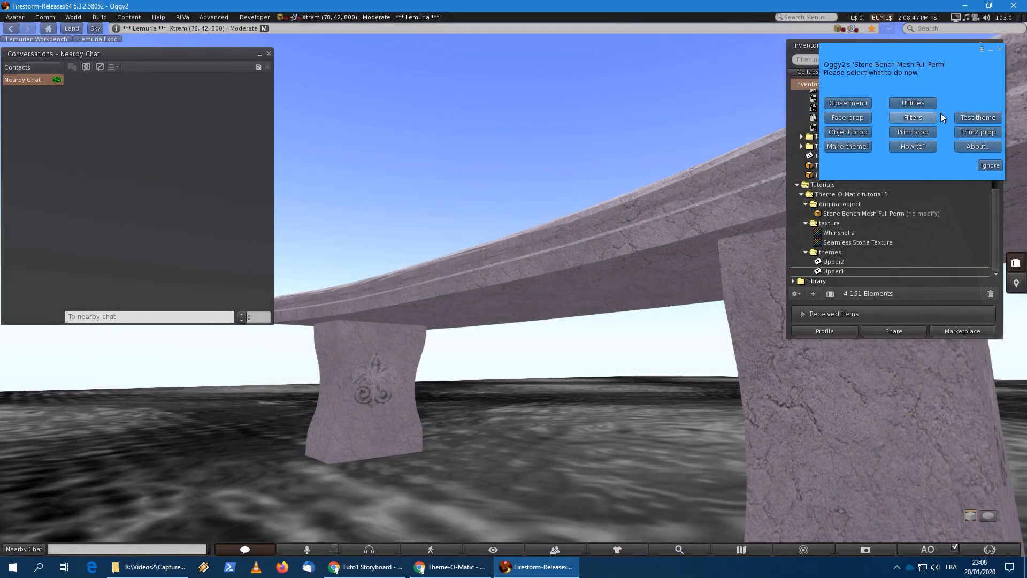
{"action": "left_click", "coordinate": [849, 146]}
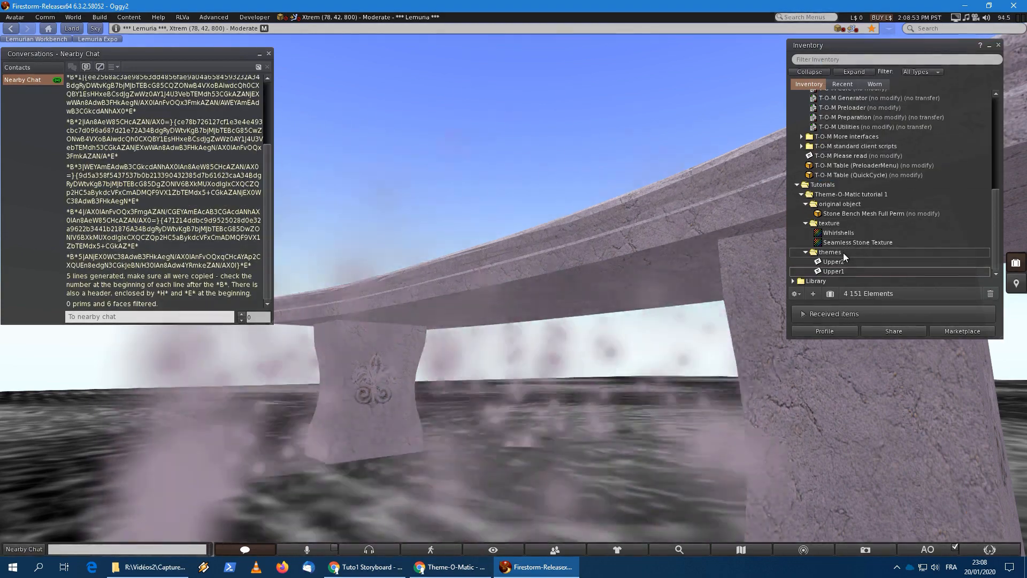
{"action": "right_click", "coordinate": [843, 253]}
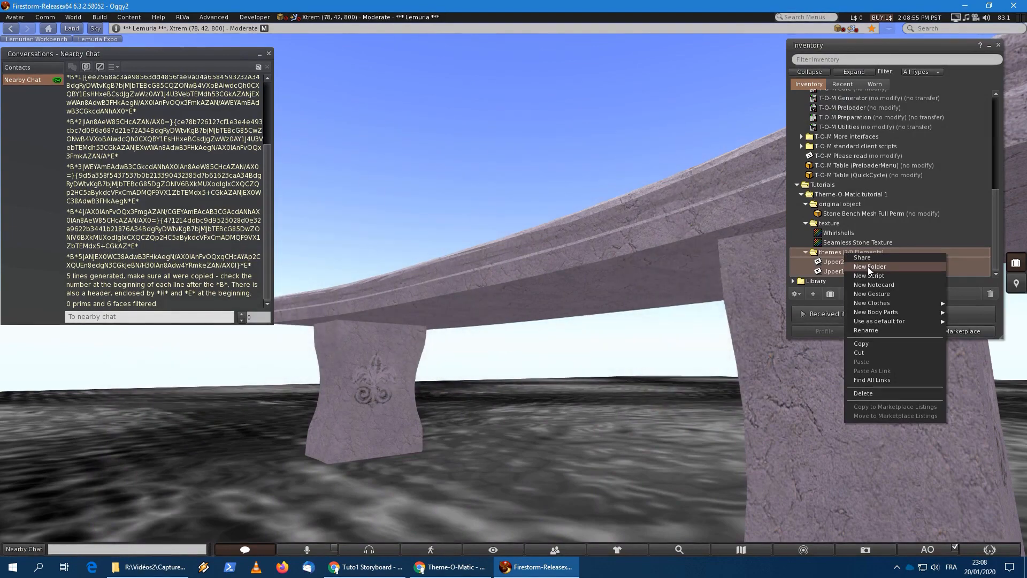
{"action": "left_click", "coordinate": [875, 284]}
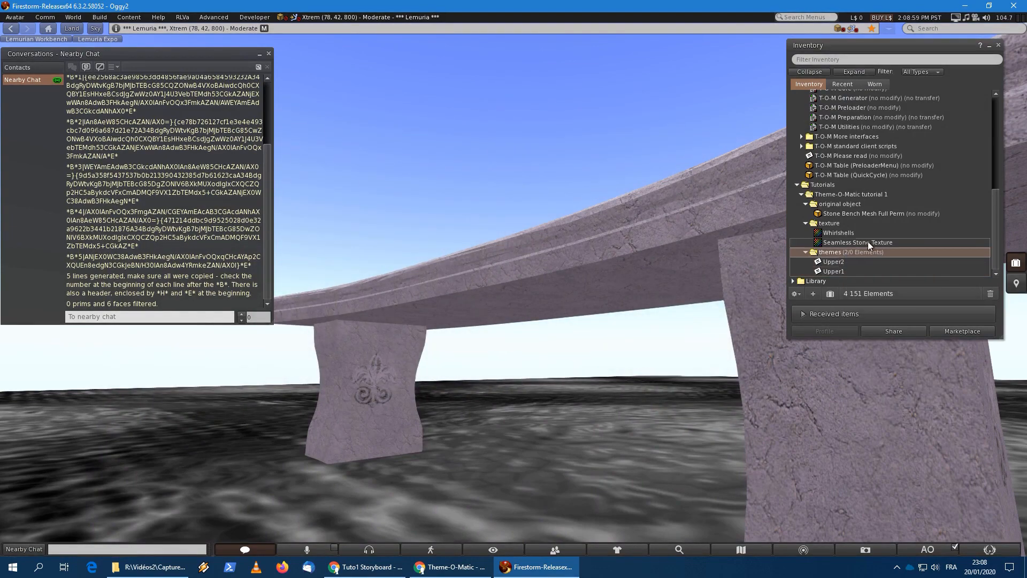
{"action": "right_click", "coordinate": [845, 252]}
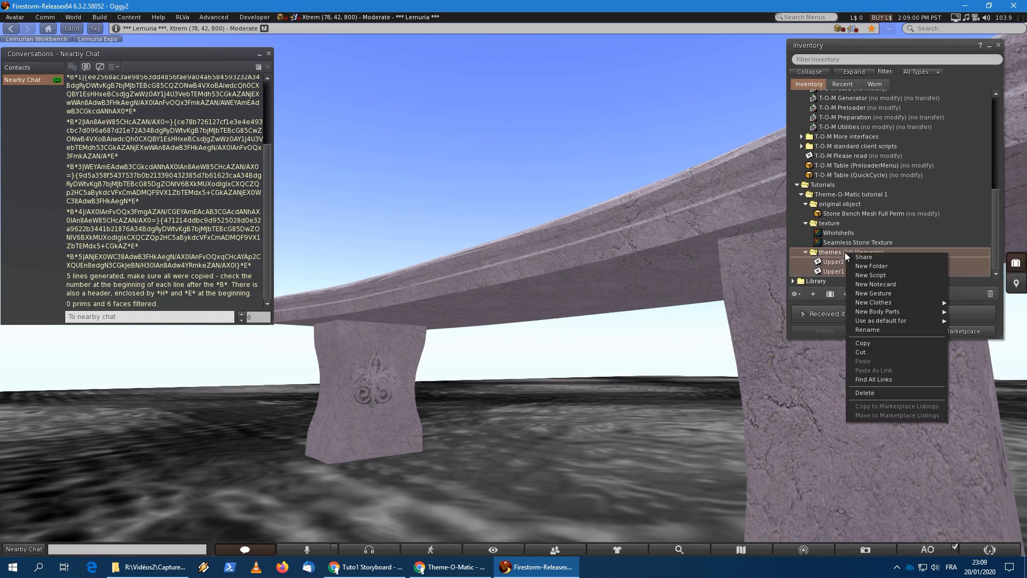
{"action": "left_click", "coordinate": [865, 284]}
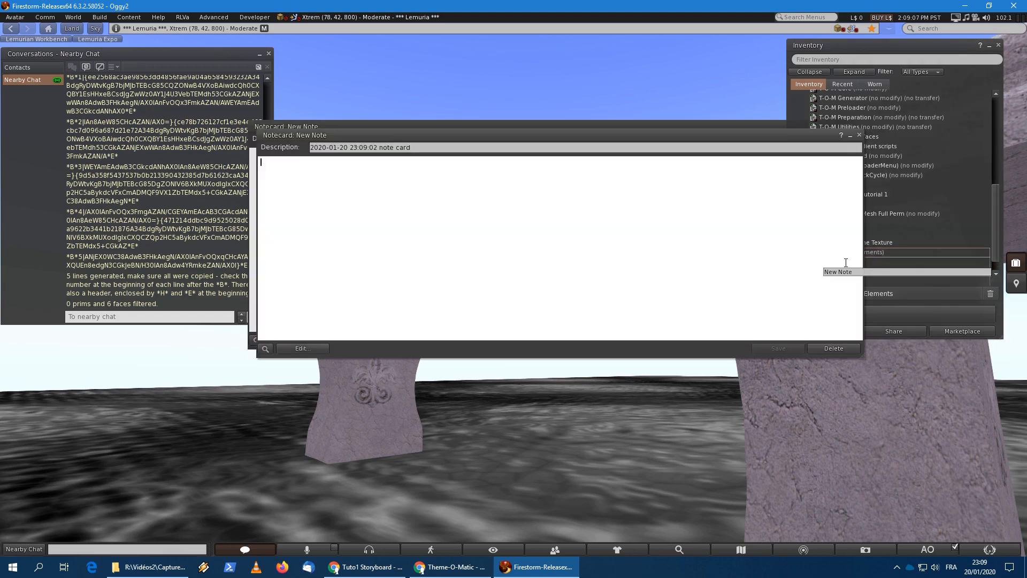
Close the extra blank notecard and rename the second new notecard in the themes folder as Lower1.
{"action": "left_click", "coordinate": [859, 135]}
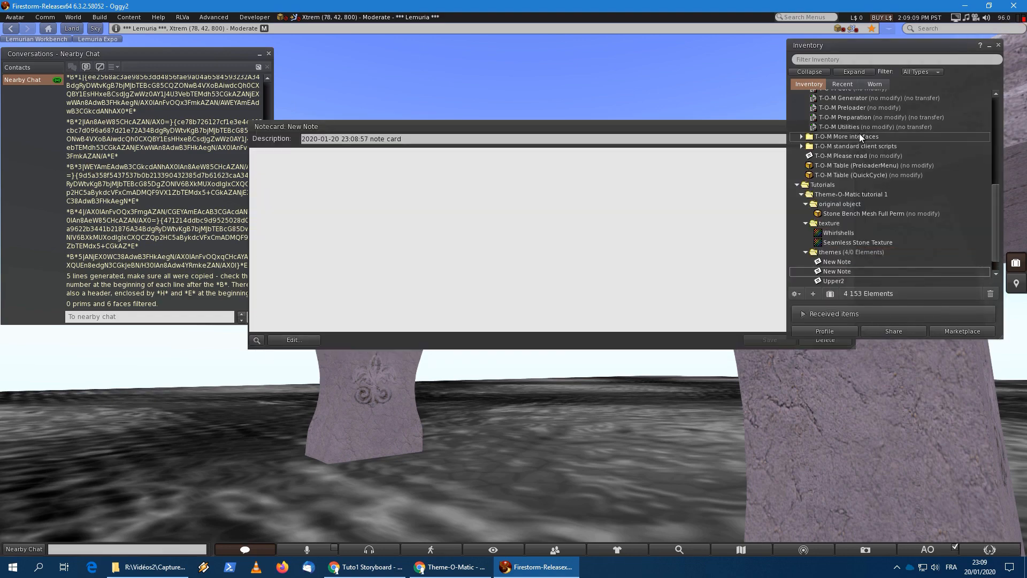
{"action": "left_click", "coordinate": [842, 270]}
{"action": "left_click", "coordinate": [842, 270]}
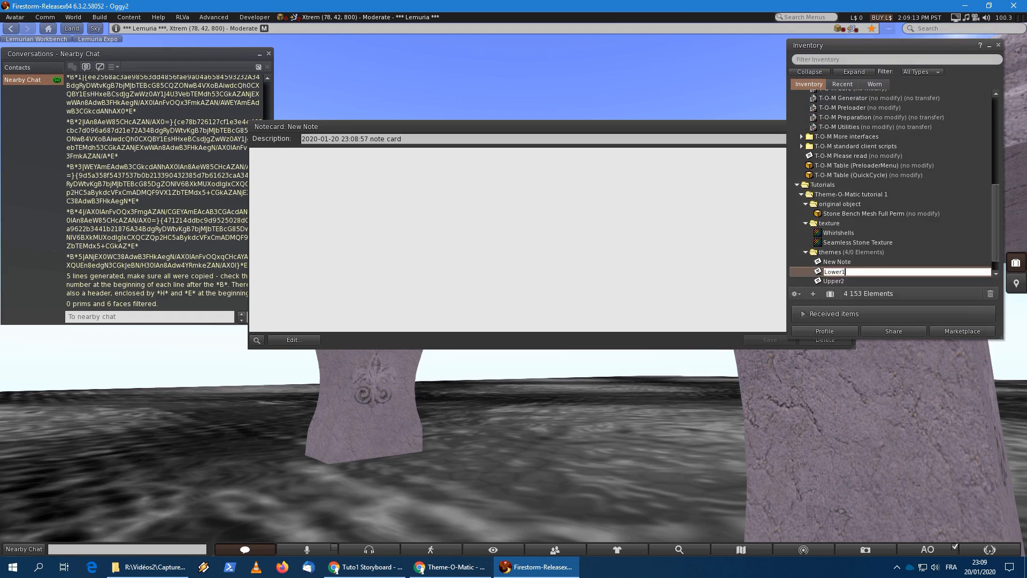
Copy the generated leg theme lines from nearby chat into the Lower1 notecard, save it and close it.
{"action": "key", "text": "Return"}
{"action": "left_click", "coordinate": [192, 302]}
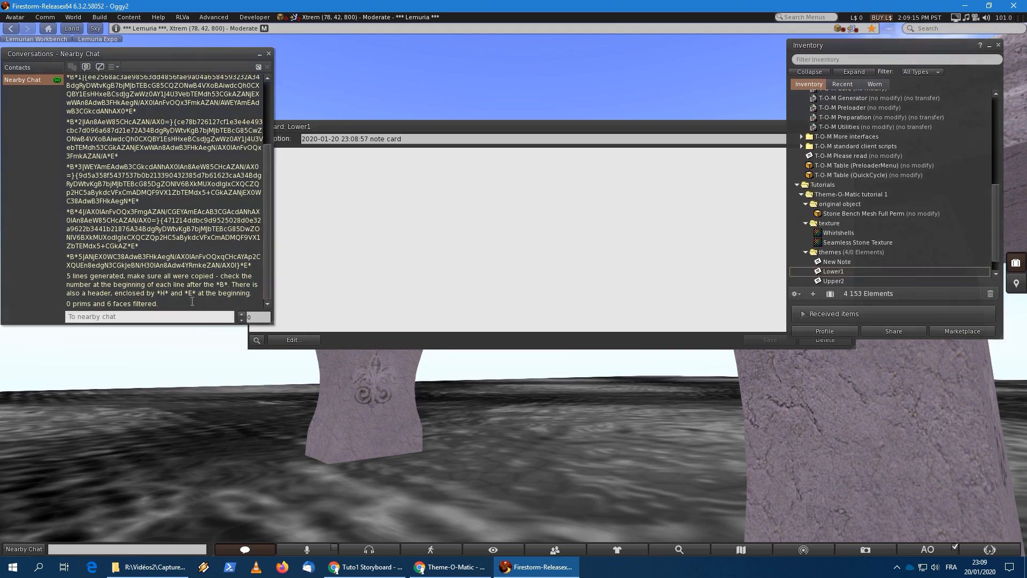
{"action": "left_click_drag", "start_coordinate": [256, 266], "coordinate": [65, 139]}
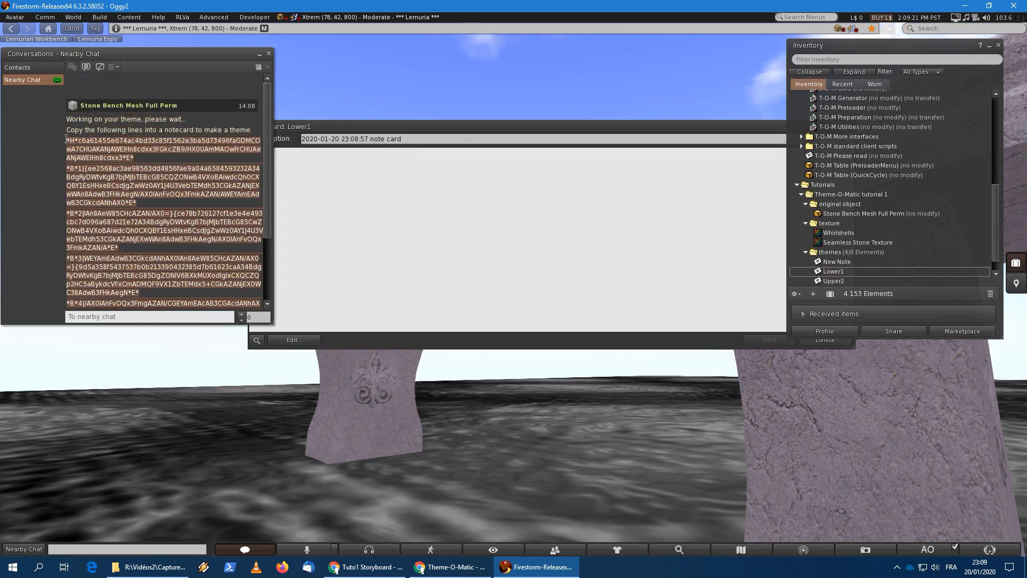
{"action": "left_click", "coordinate": [460, 251]}
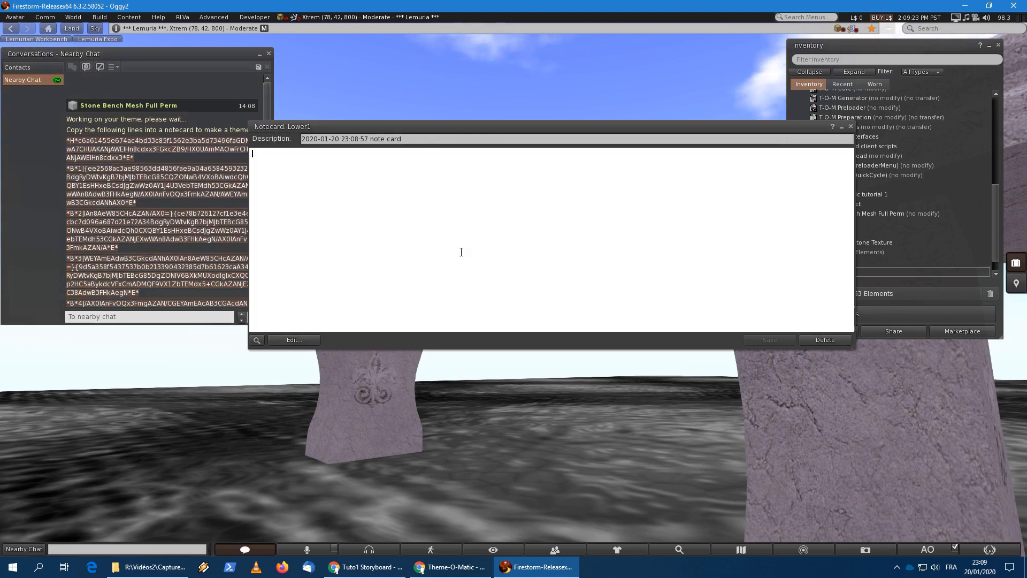
{"action": "key", "text": "ctrl+v"}
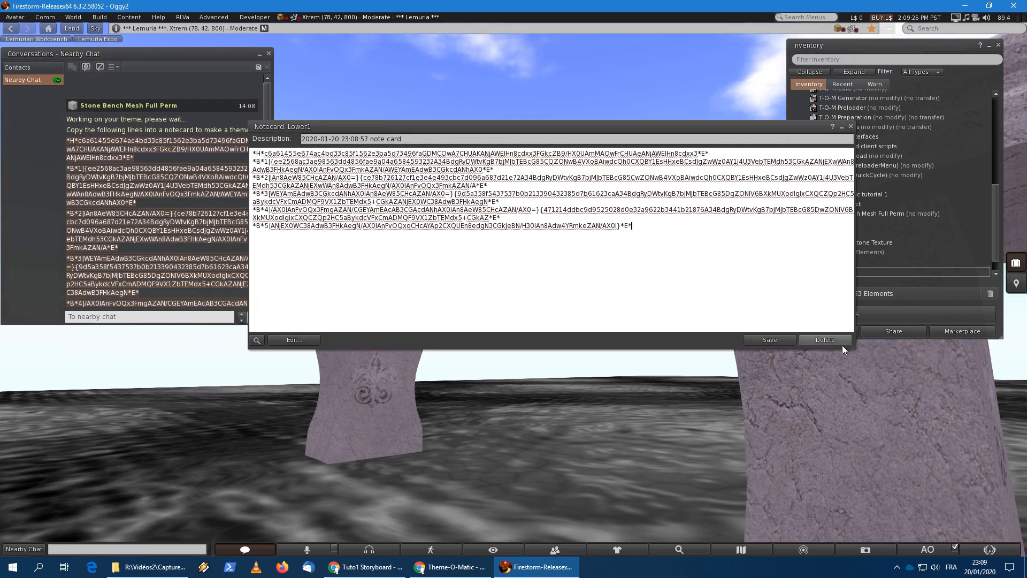
{"action": "left_click", "coordinate": [776, 341]}
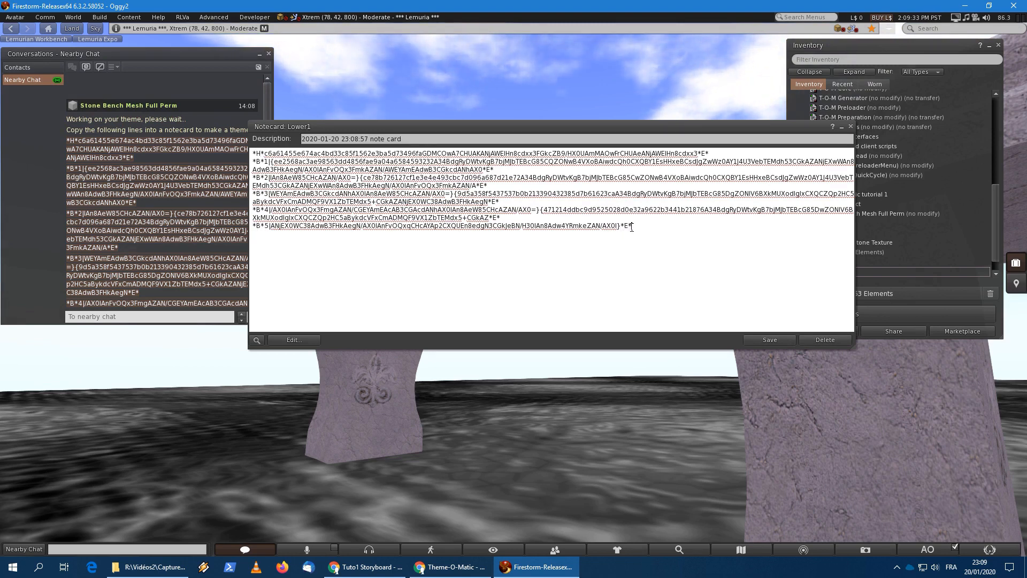
{"action": "left_click", "coordinate": [789, 340]}
{"action": "left_click", "coordinate": [893, 271]}
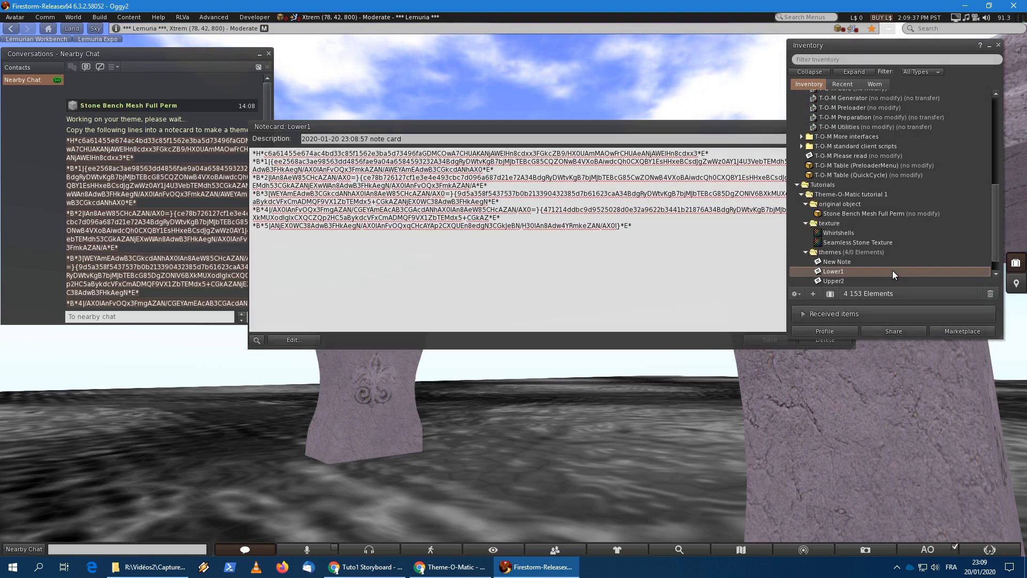
{"action": "left_click", "coordinate": [768, 274]}
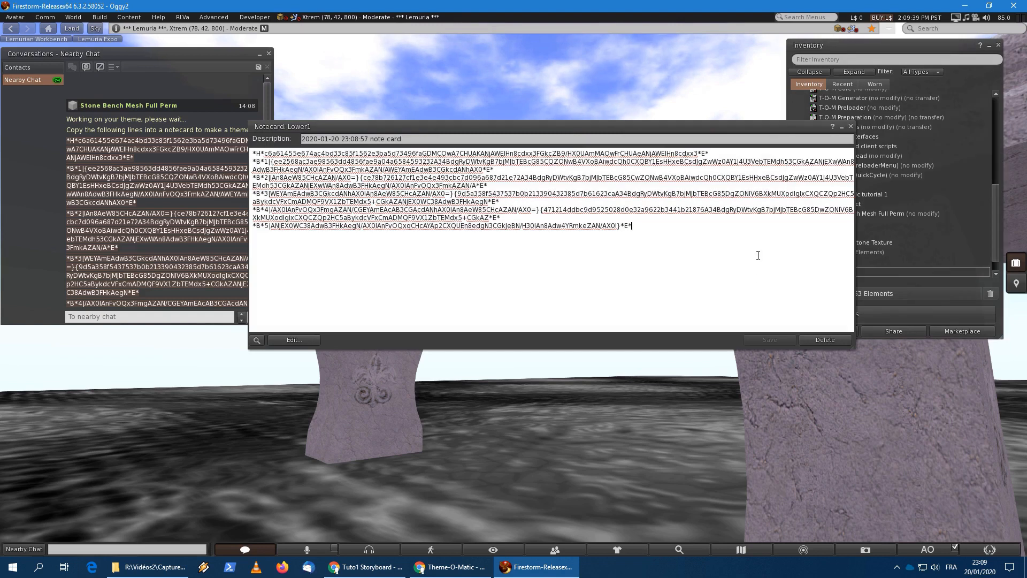
{"action": "left_click", "coordinate": [851, 126]}
Rename the remaining new notecard in the themes folder as Lower2.
{"action": "left_click", "coordinate": [832, 262]}
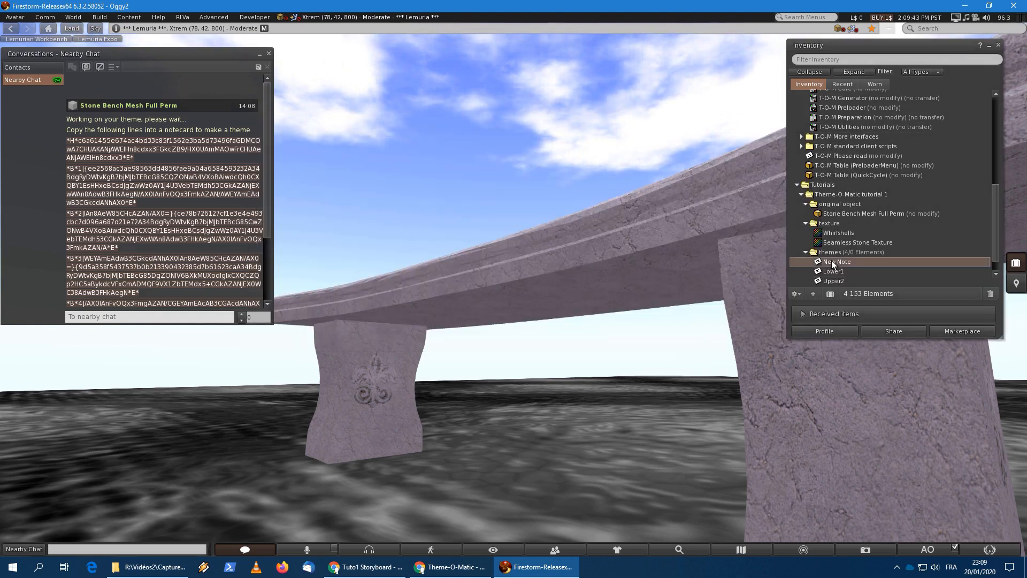
{"action": "left_click", "coordinate": [832, 263]}
{"action": "type", "text": "Lower2"}
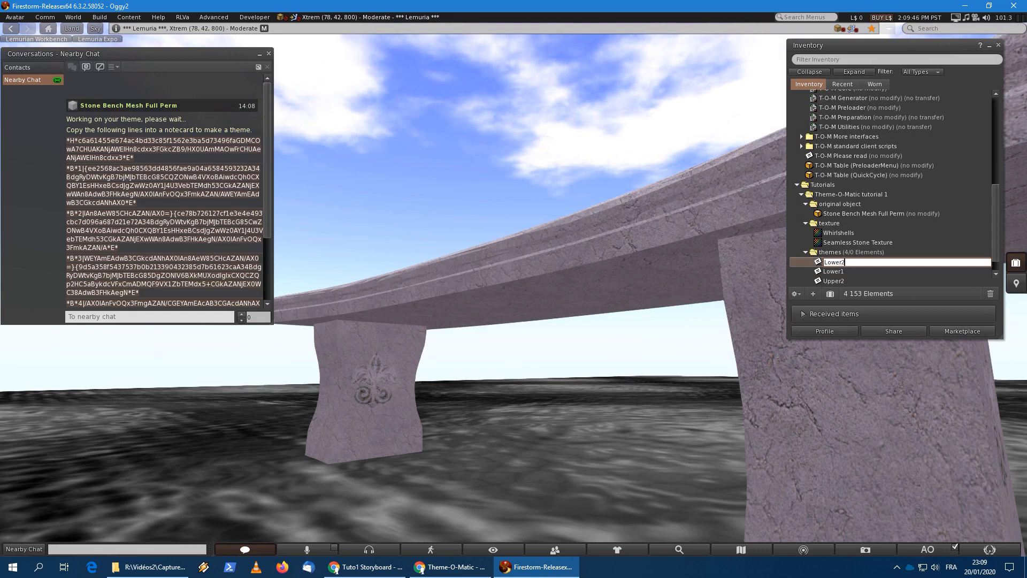
{"action": "key", "text": "Escape"}
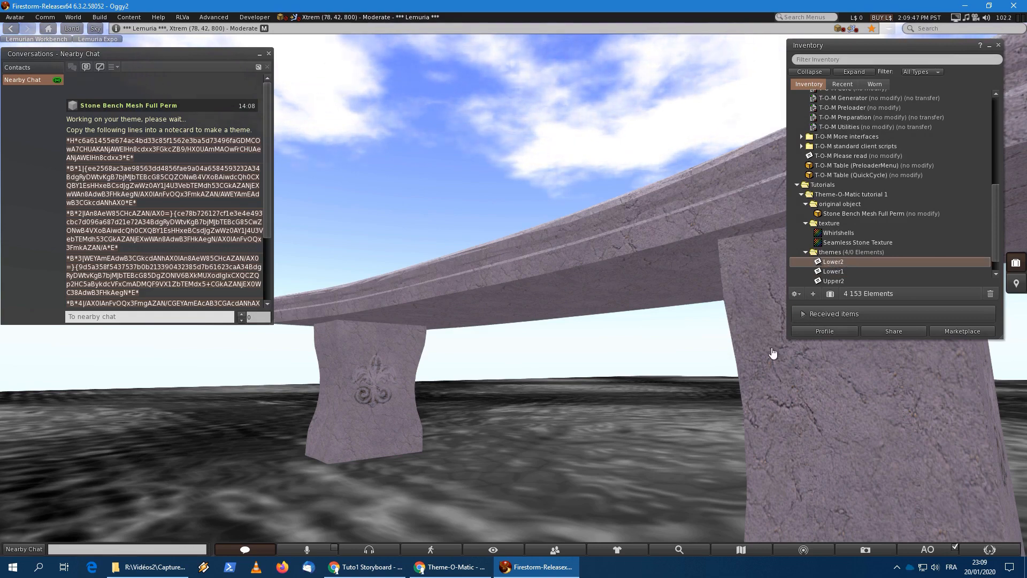
Apply the Seamless Stone Texture to the plain and carved side faces of the bench's legs.
{"action": "left_click_drag", "start_coordinate": [772, 384], "coordinate": [797, 423], "text": "ctrl+alt"}
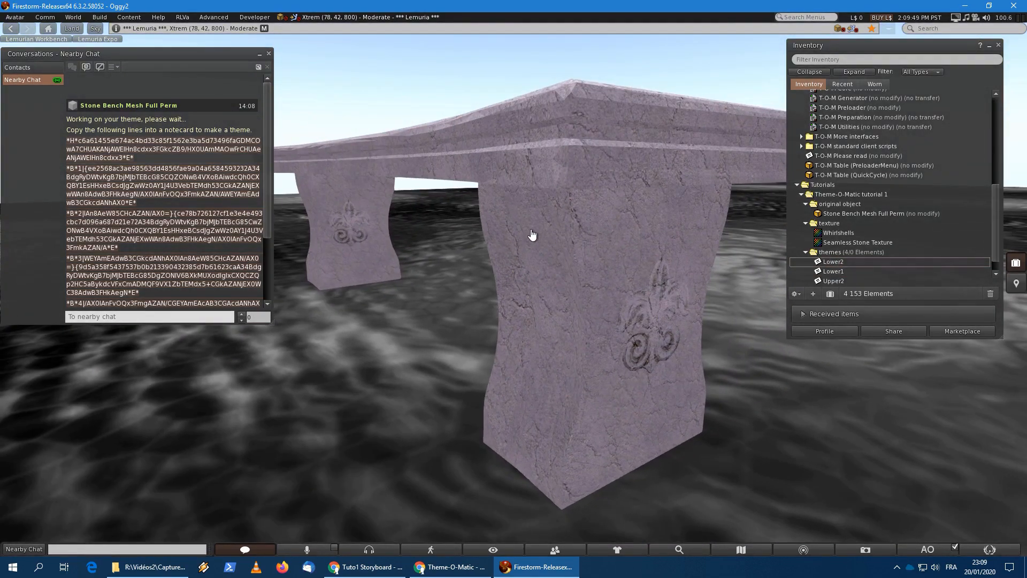
{"action": "scroll", "coordinate": [839, 226], "scroll_direction": "down", "scroll_amount": 2}
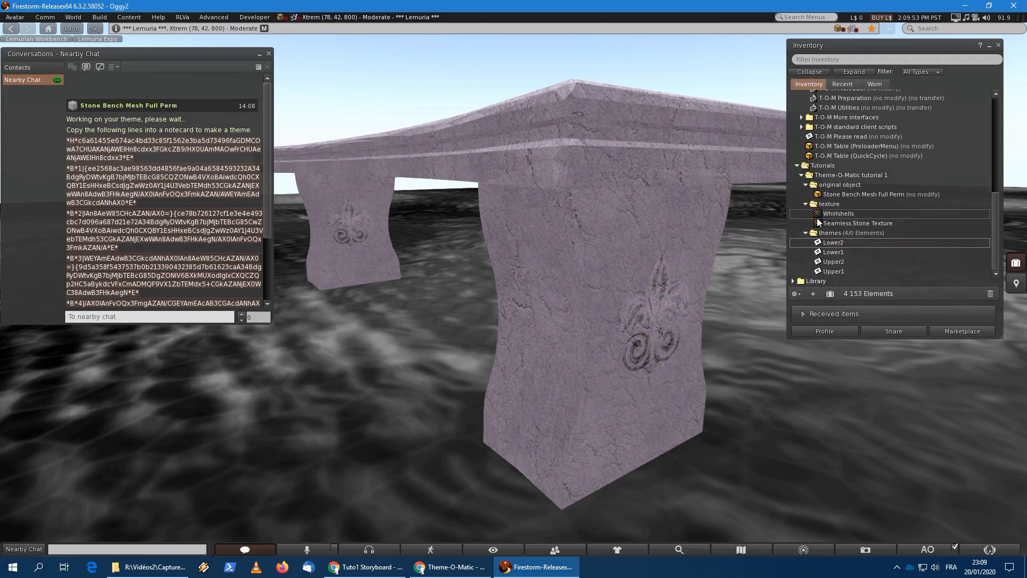
{"action": "left_click", "coordinate": [823, 225]}
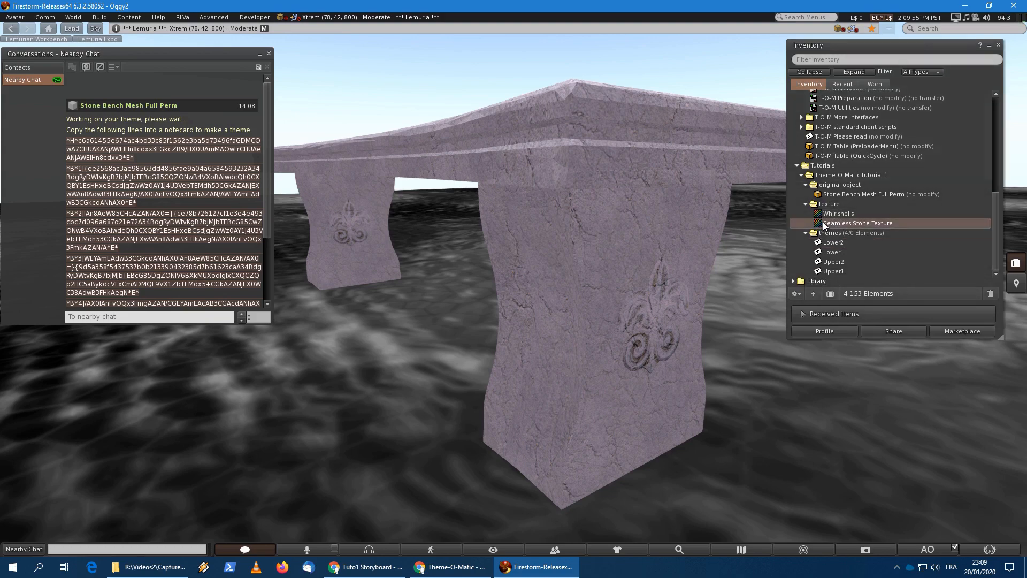
{"action": "left_click_drag", "start_coordinate": [817, 225], "coordinate": [547, 249]}
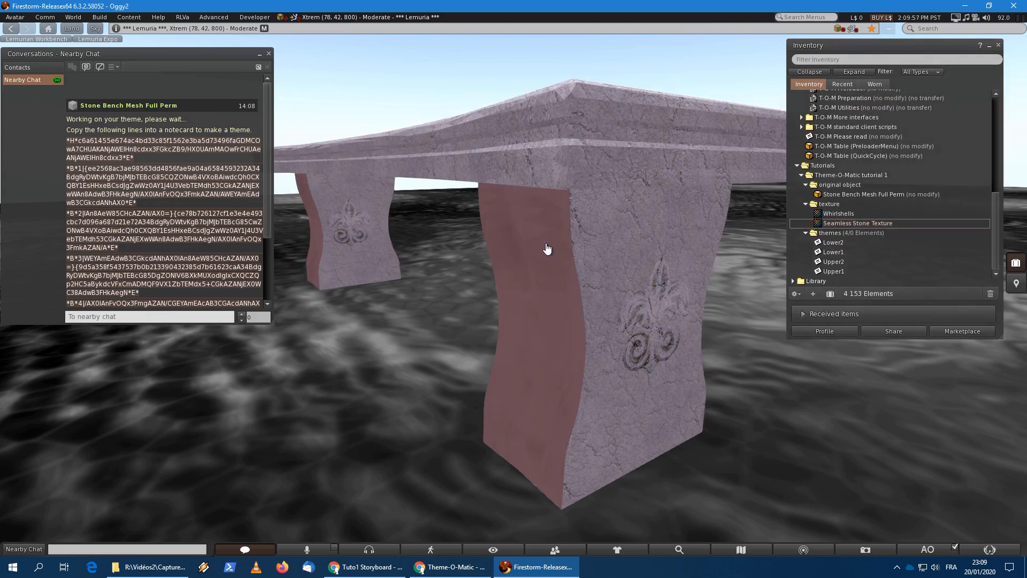
{"action": "left_click_drag", "start_coordinate": [856, 223], "coordinate": [663, 304]}
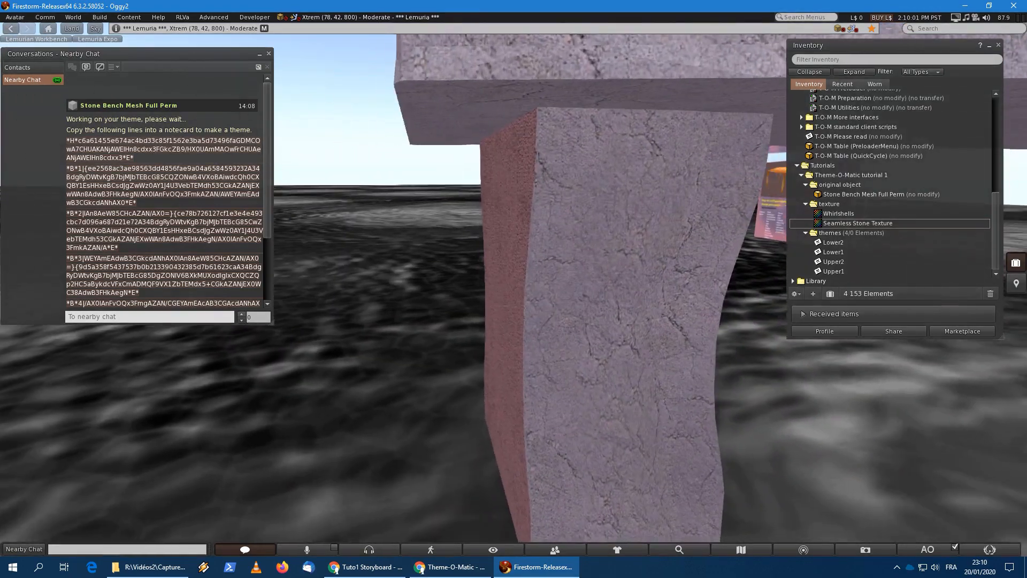
{"action": "left_click_drag", "start_coordinate": [837, 222], "coordinate": [648, 293]}
{"action": "left_click_drag", "start_coordinate": [680, 343], "coordinate": [592, 293], "text": "alt"}
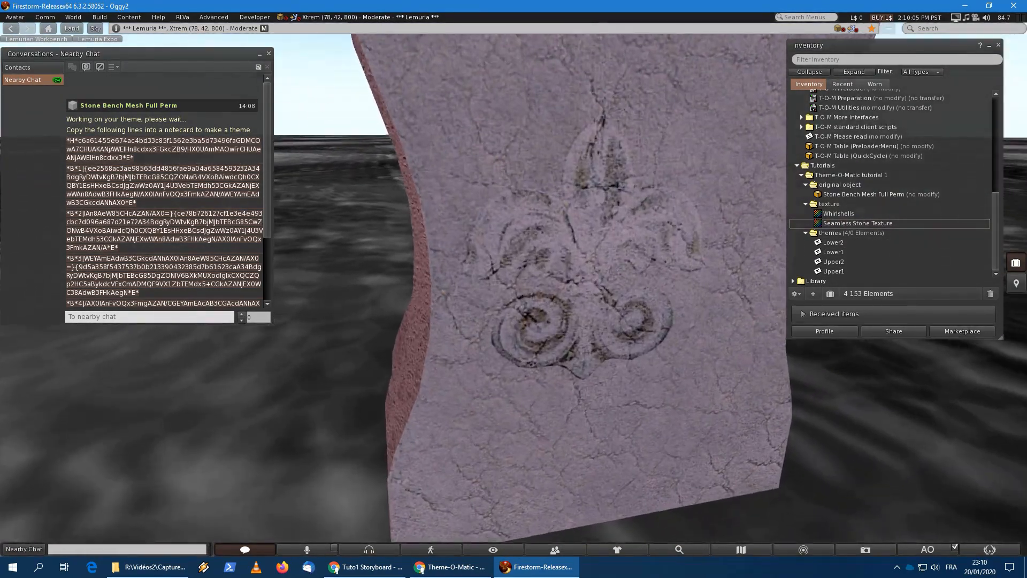
{"action": "left_click_drag", "start_coordinate": [846, 226], "coordinate": [594, 254]}
{"action": "left_click_drag", "start_coordinate": [482, 289], "coordinate": [524, 297], "text": "alt"}
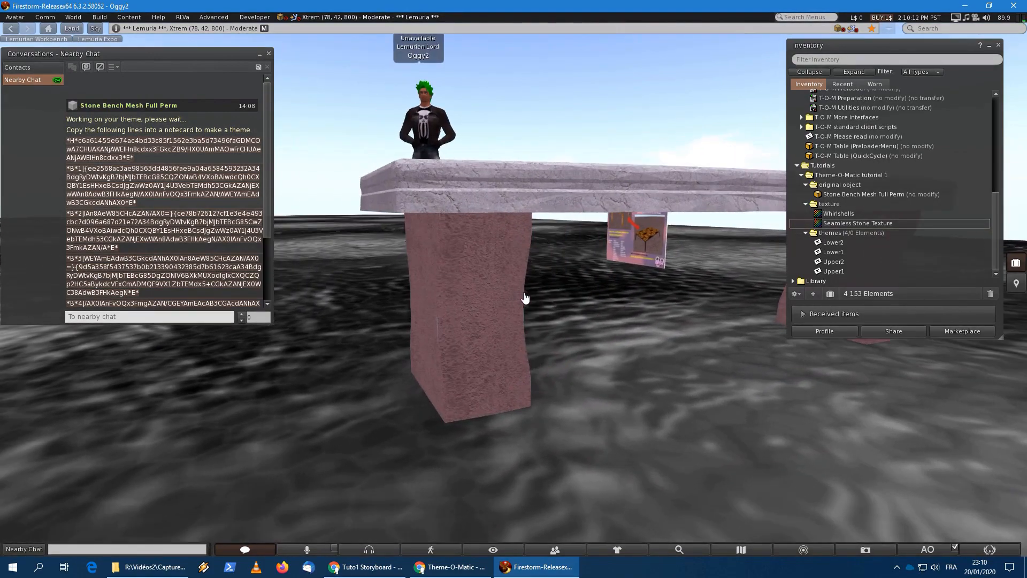
Make the theme for the retextured leg faces and copy its complete set of generated lines from nearby chat.
{"action": "left_click", "coordinate": [503, 273]}
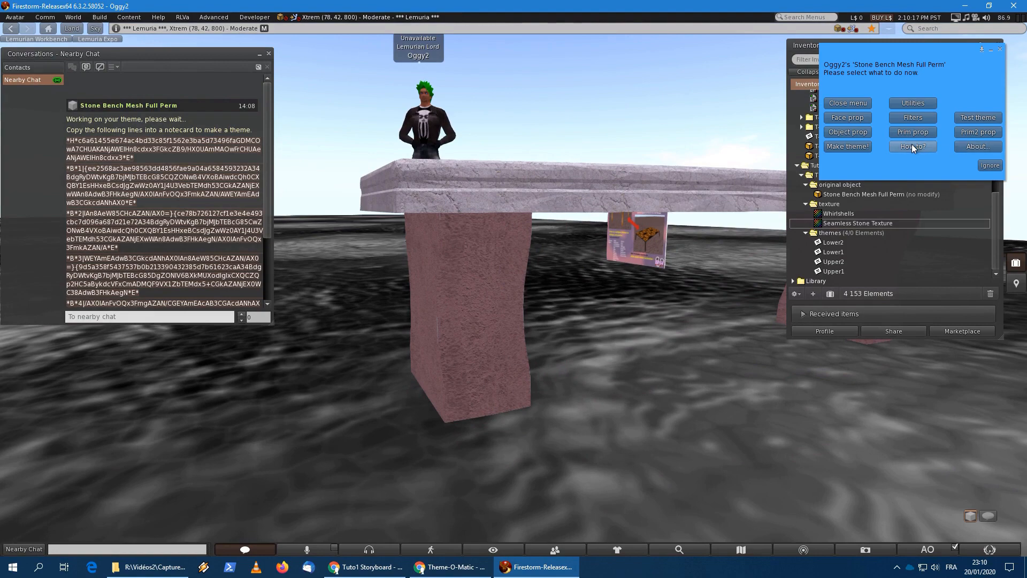
{"action": "left_click", "coordinate": [848, 146]}
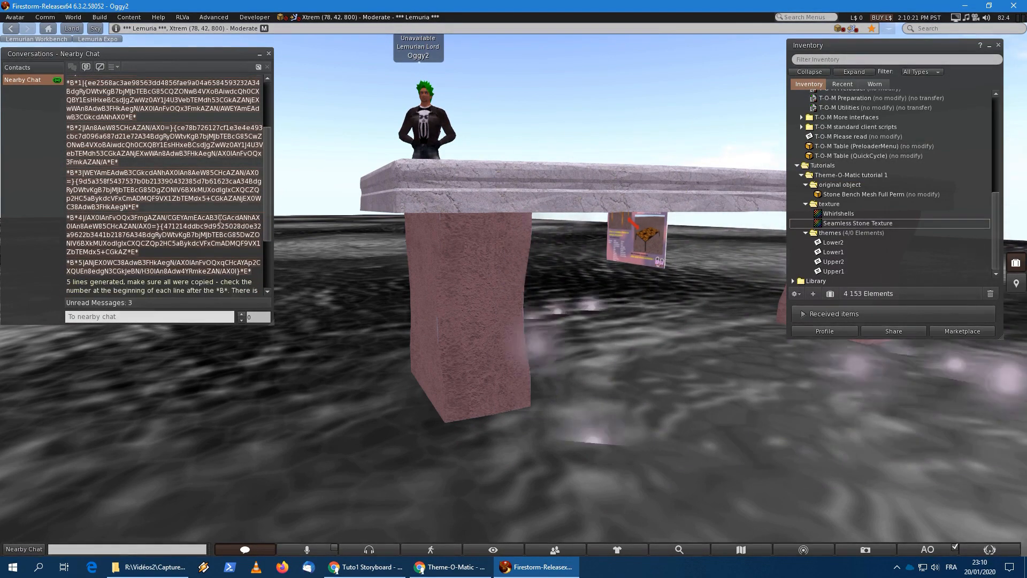
{"action": "scroll", "coordinate": [204, 219], "scroll_direction": "down", "scroll_amount": 5}
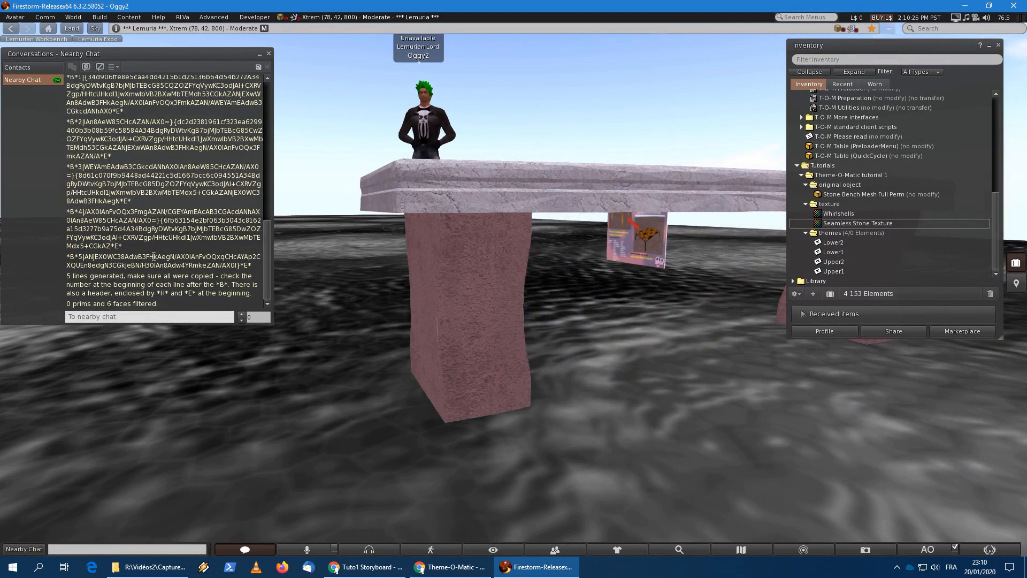
{"action": "left_click_drag", "start_coordinate": [254, 269], "coordinate": [72, 146]}
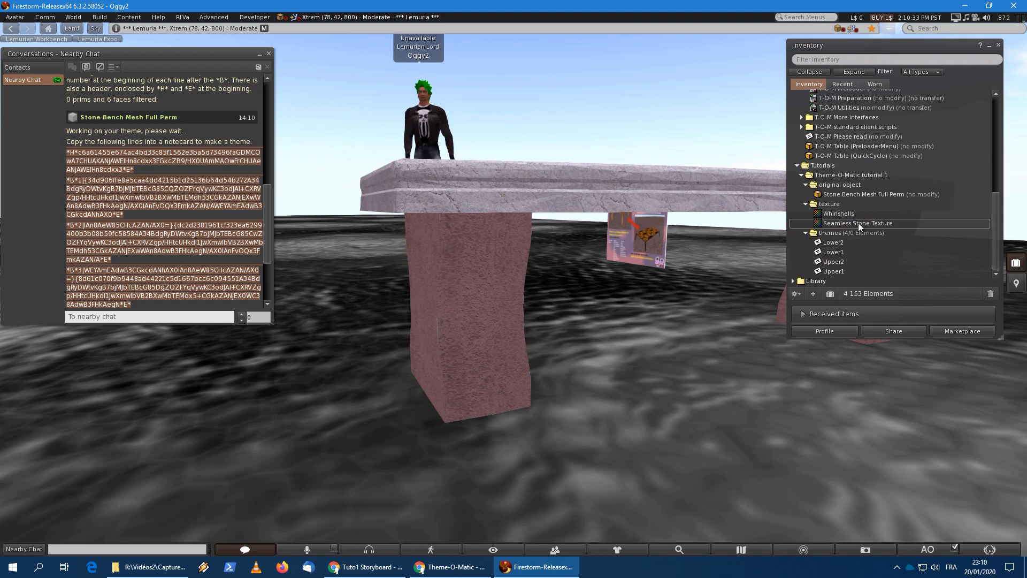
Paste the copied theme lines into the Lower2 notecard, remove the blank first line, save it and close it.
{"action": "left_click", "coordinate": [843, 242]}
{"action": "double_click", "coordinate": [843, 243]}
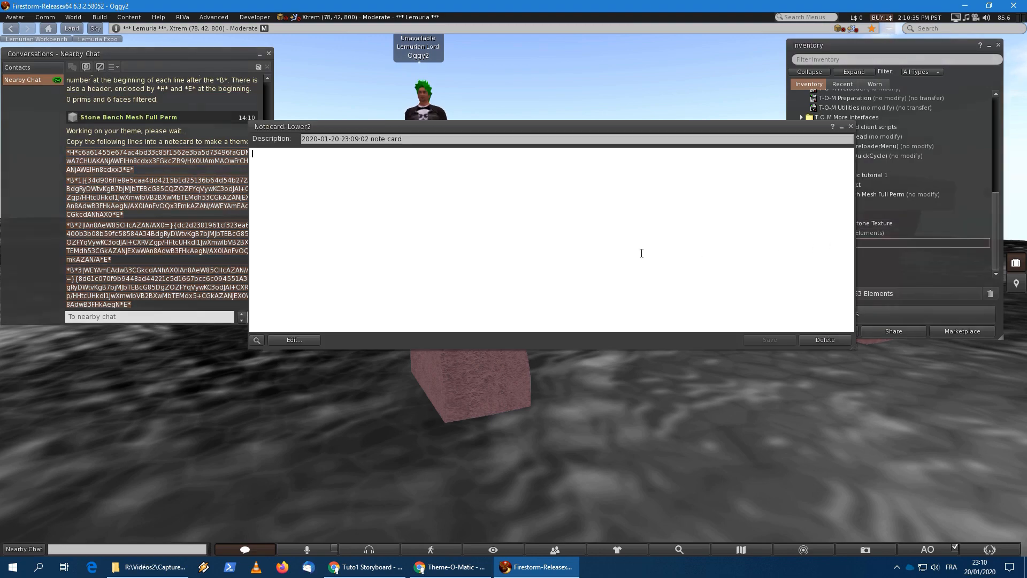
{"action": "key", "text": "ctrl+v"}
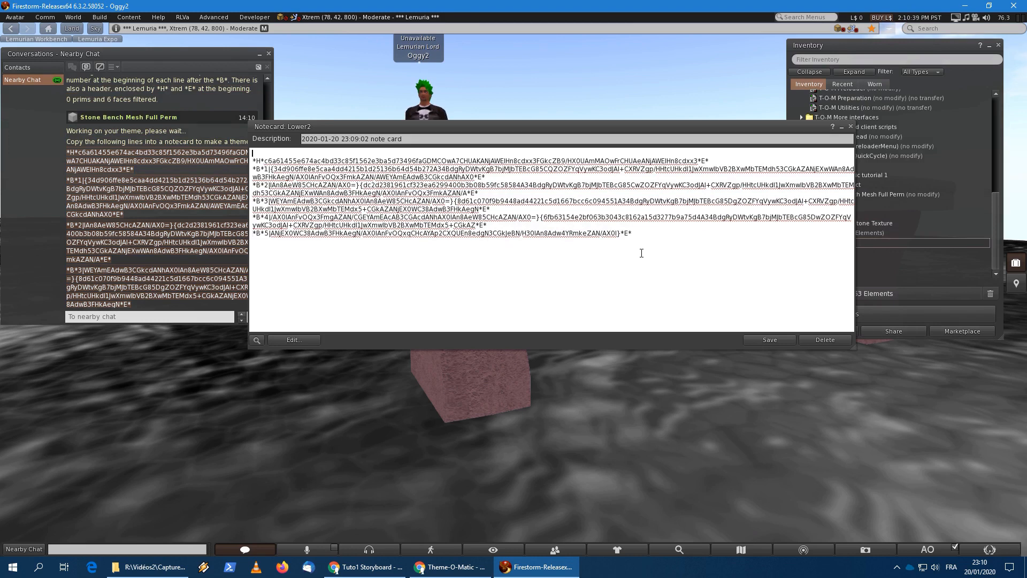
{"action": "key", "text": "Delete"}
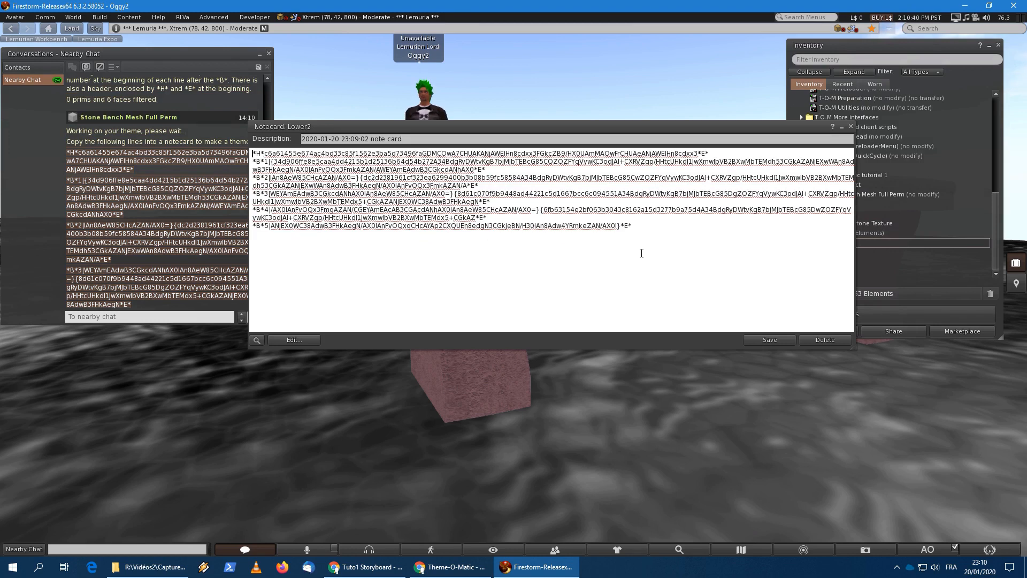
{"action": "left_click", "coordinate": [785, 341]}
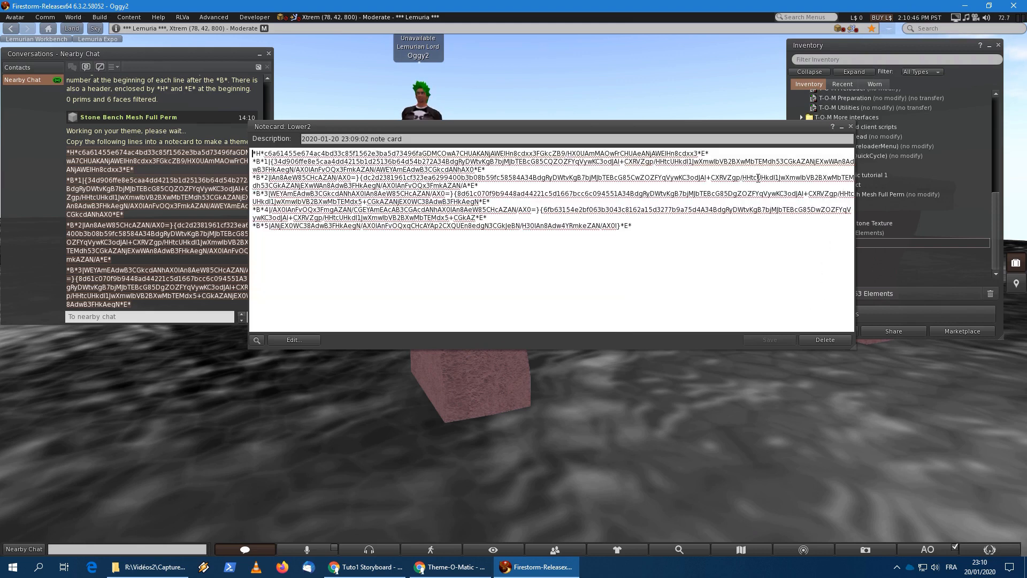
{"action": "left_click", "coordinate": [851, 126]}
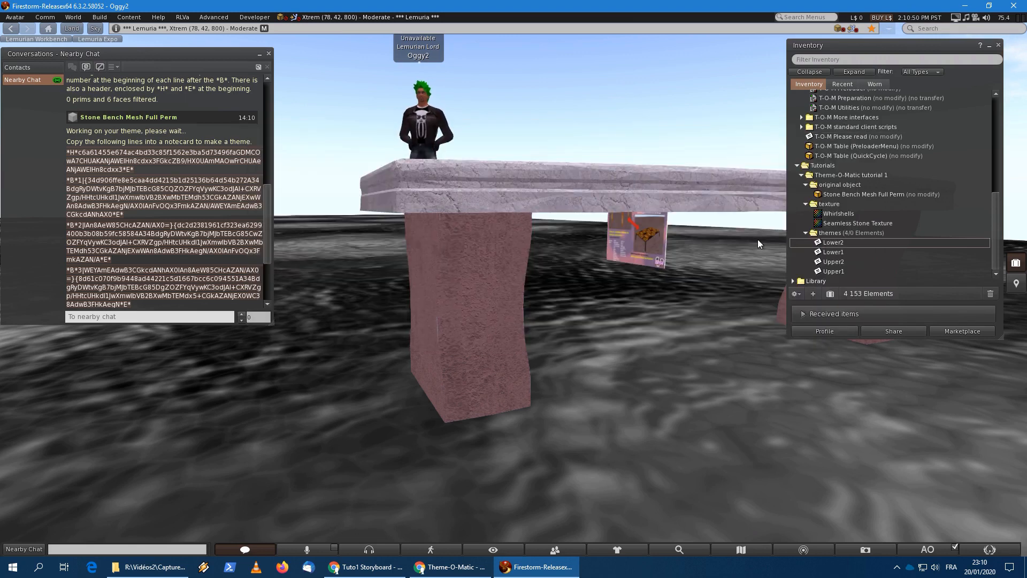
Add the Lower1 and Lower2 notecards to the stone bench's contents and close the object editor.
{"action": "right_click", "coordinate": [495, 236]}
{"action": "left_click", "coordinate": [504, 246]}
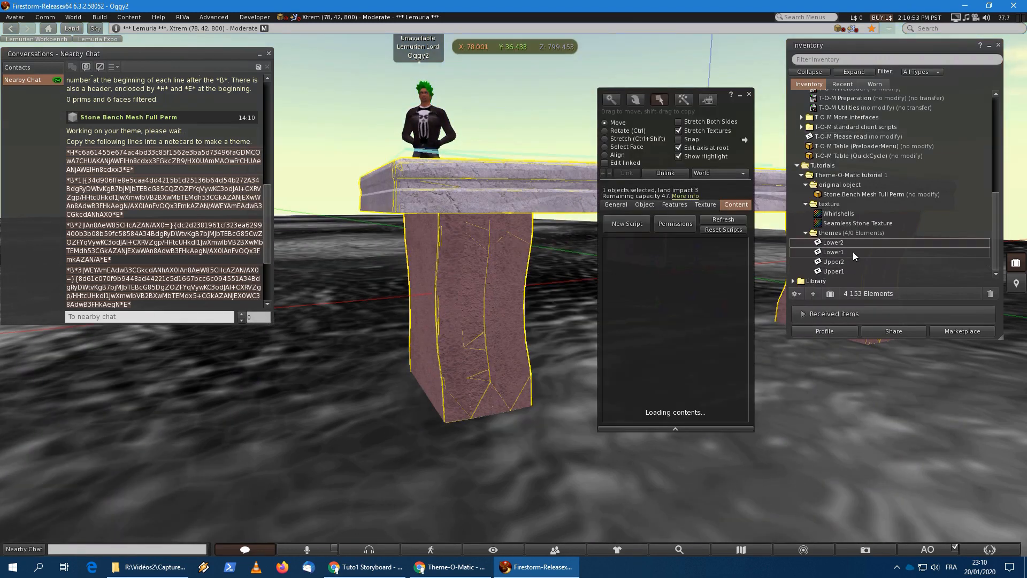
{"action": "left_click", "coordinate": [842, 252], "text": "shift"}
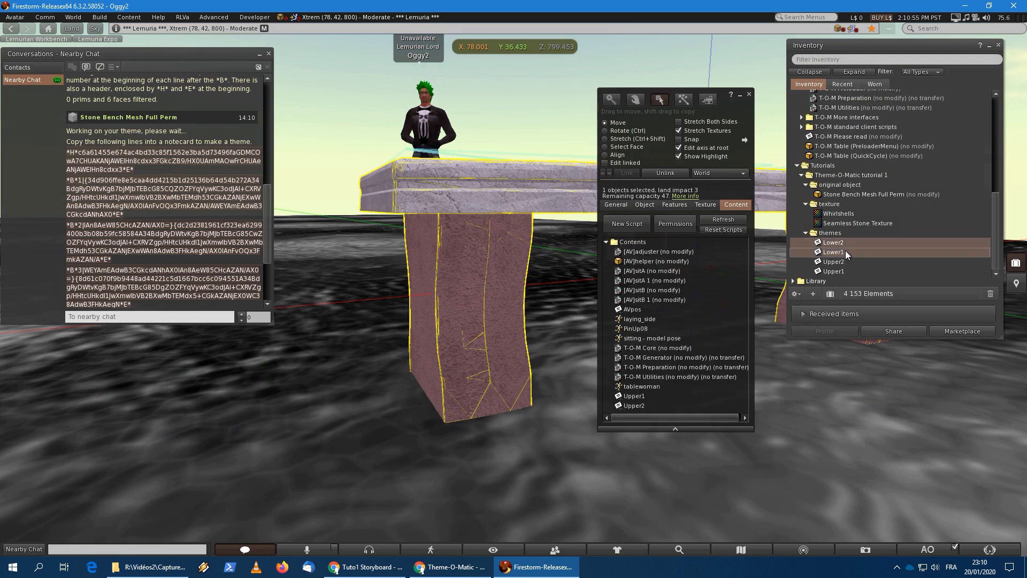
{"action": "left_click_drag", "start_coordinate": [839, 251], "coordinate": [736, 262]}
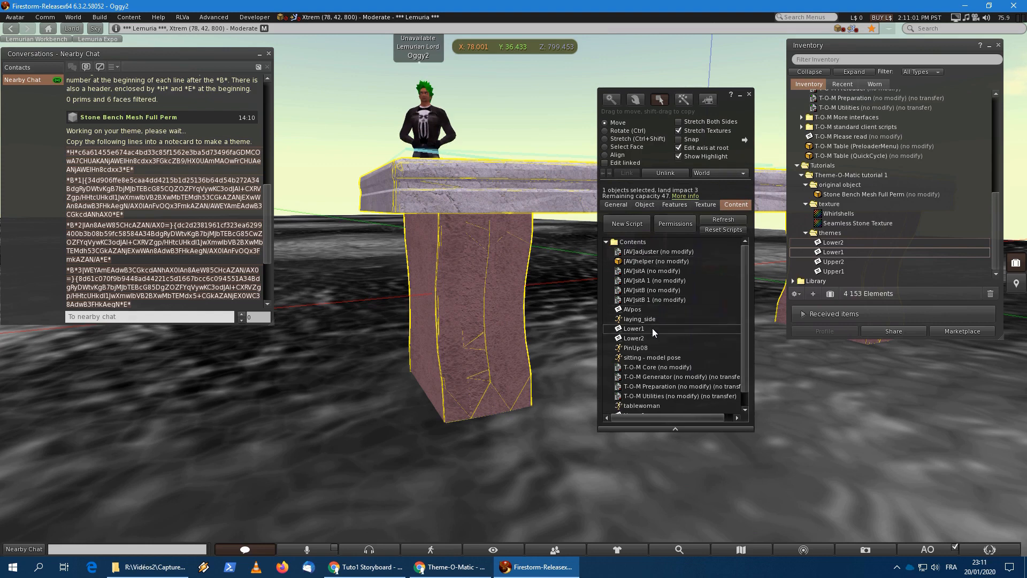
{"action": "scroll", "coordinate": [652, 325], "scroll_direction": "down", "scroll_amount": 2}
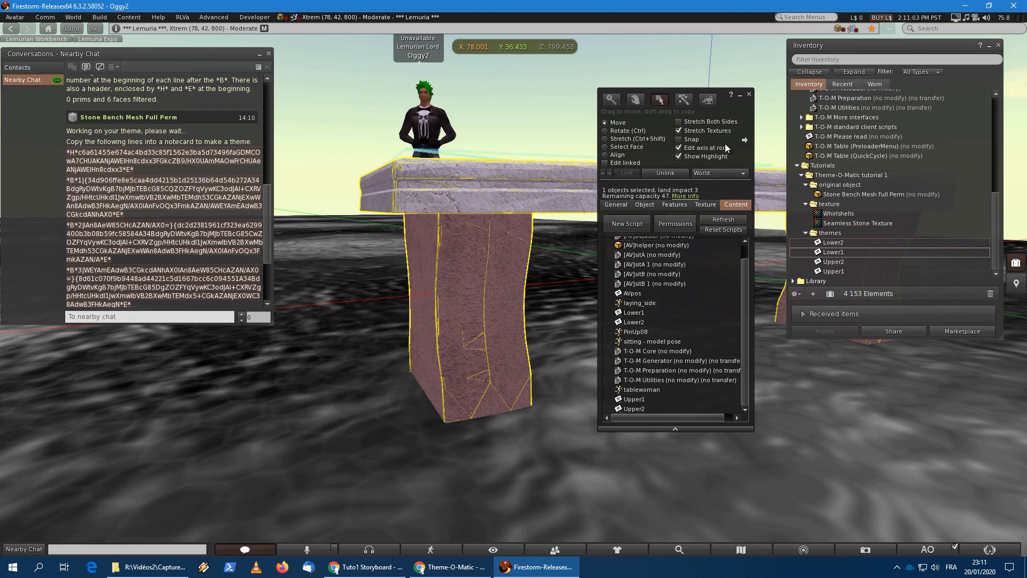
{"action": "left_click", "coordinate": [748, 95]}
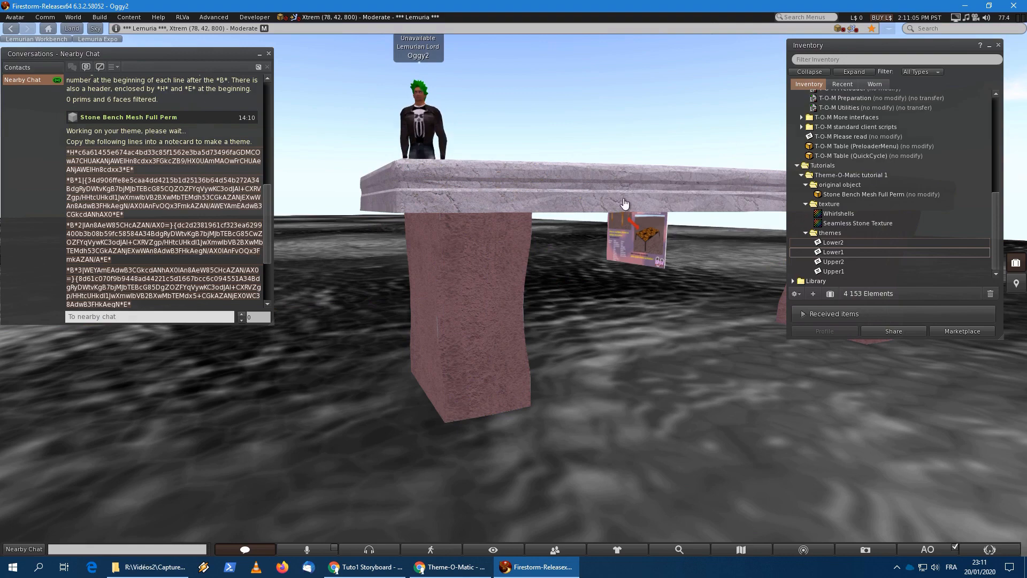
Test the Lower1 theme on the bench and check the legs and the chat messages.
{"action": "left_click", "coordinate": [590, 199]}
{"action": "left_click", "coordinate": [963, 119]}
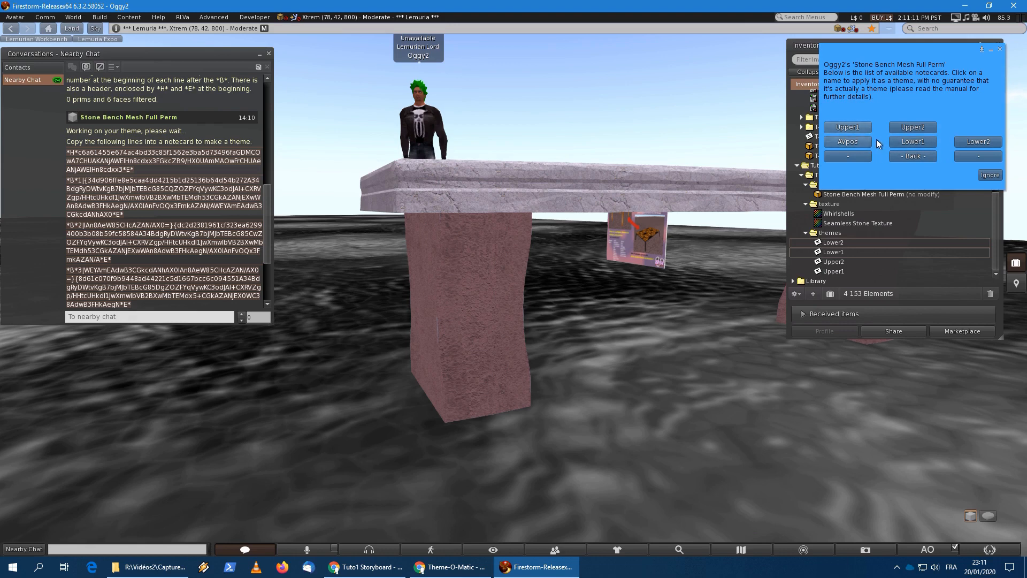
{"action": "left_click", "coordinate": [917, 142]}
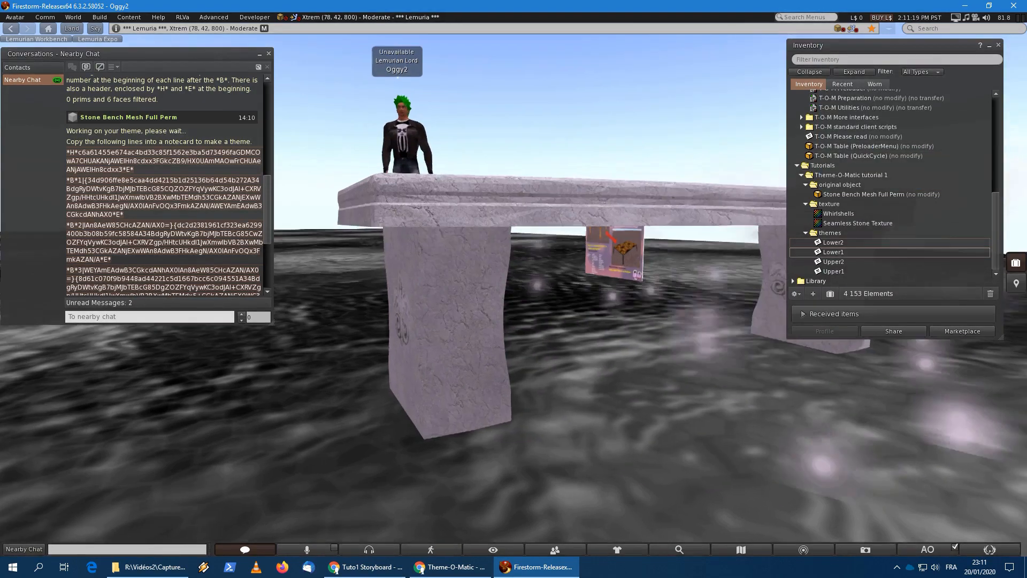
{"action": "left_click_drag", "start_coordinate": [428, 257], "coordinate": [512, 291], "text": "ctrl+alt"}
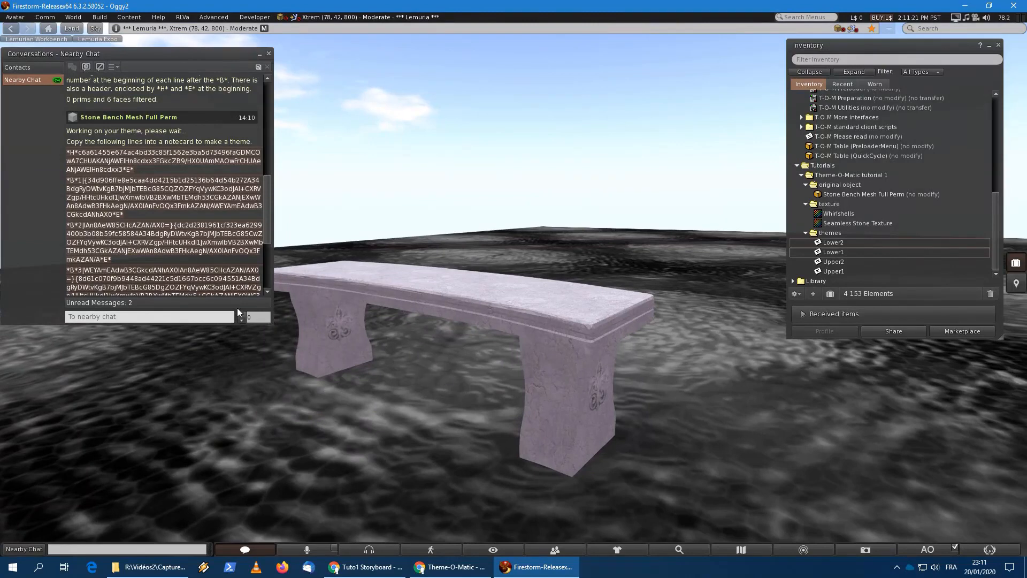
{"action": "left_click_drag", "start_coordinate": [269, 227], "coordinate": [273, 290]}
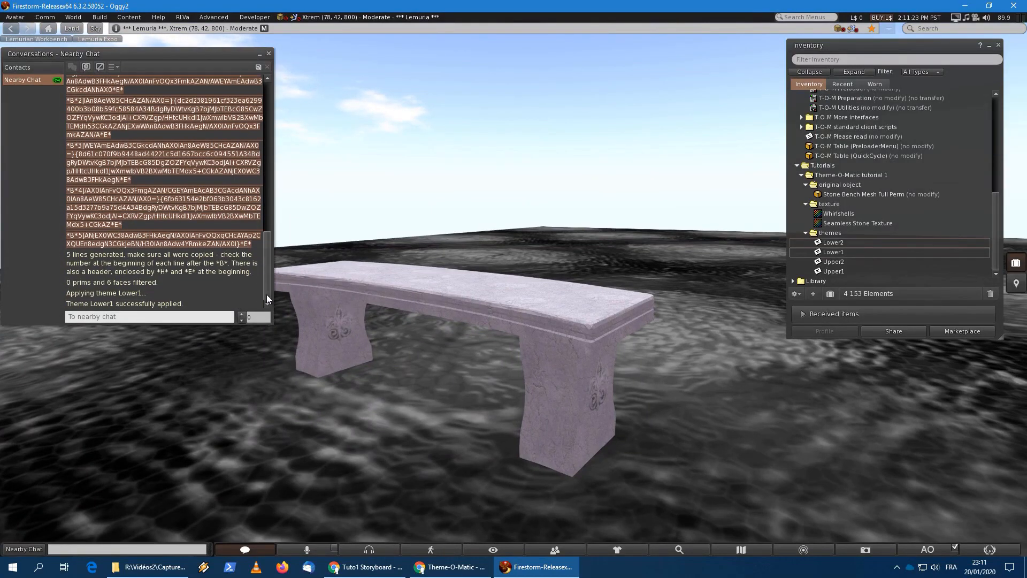
Test the Lower2 theme on the stone bench and inspect the legs from several sides.
{"action": "left_click", "coordinate": [190, 300]}
{"action": "left_click", "coordinate": [554, 369]}
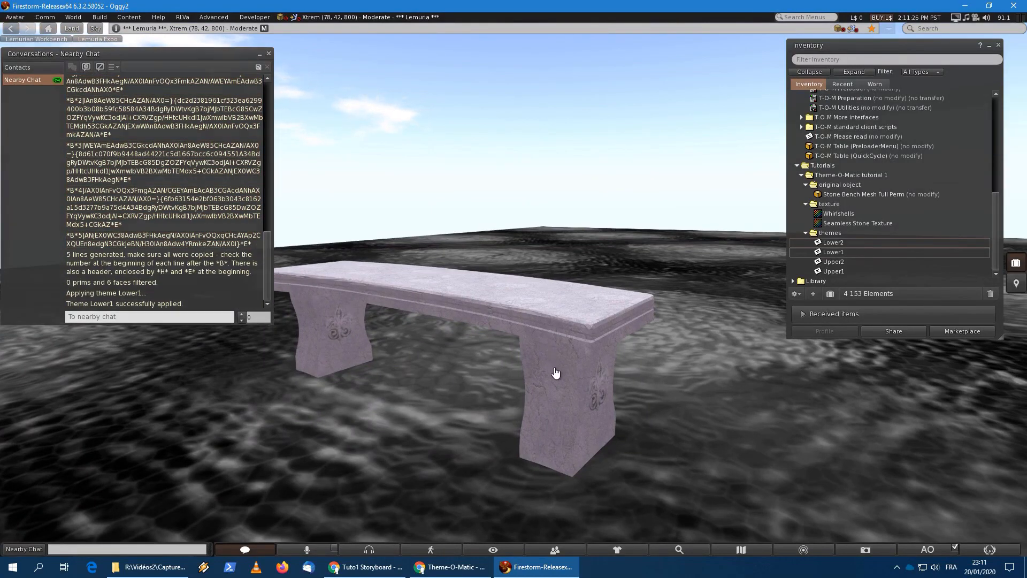
{"action": "left_click", "coordinate": [962, 119]}
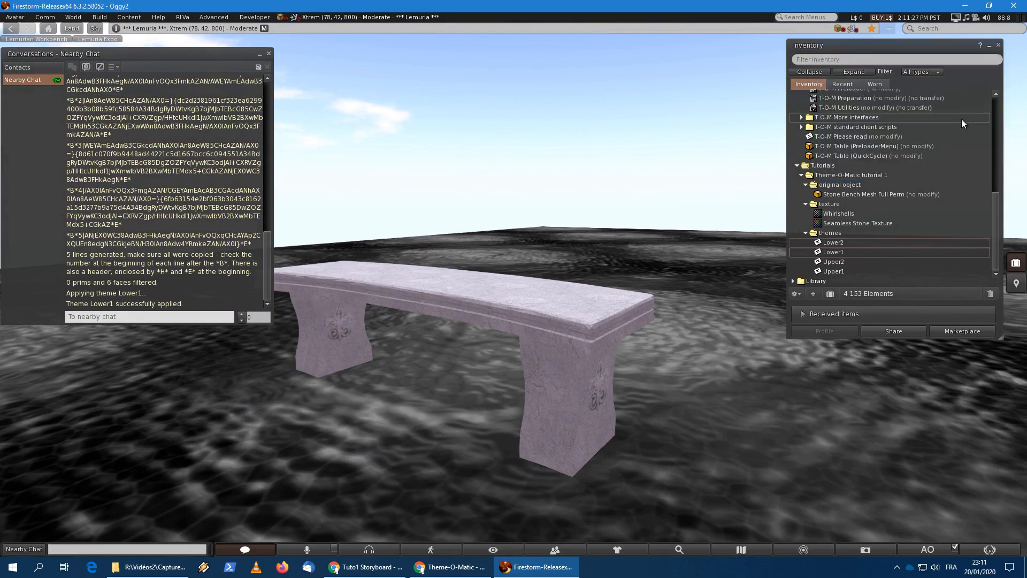
{"action": "left_click", "coordinate": [978, 141]}
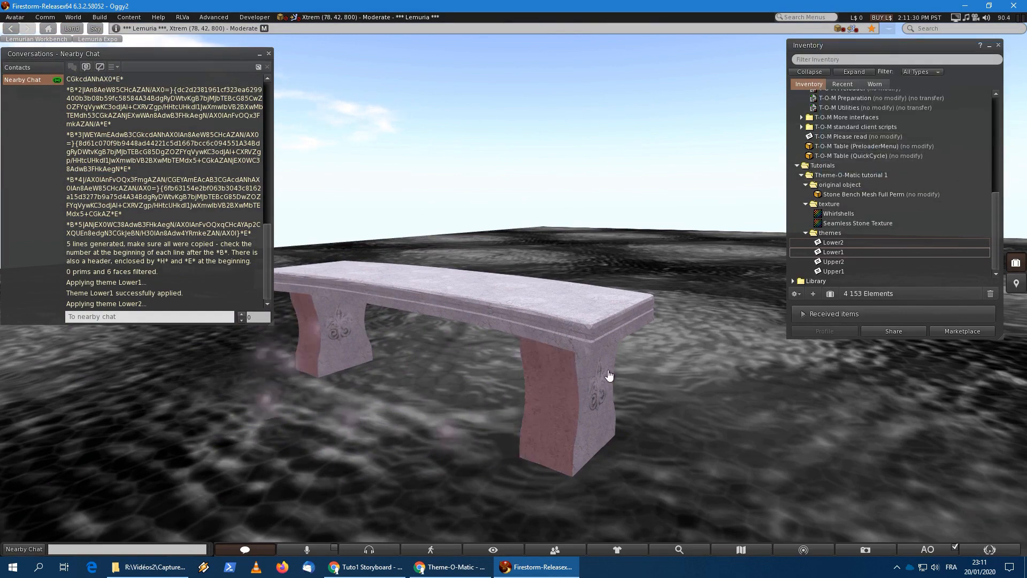
{"action": "left_click_drag", "start_coordinate": [580, 380], "coordinate": [230, 343], "text": "alt"}
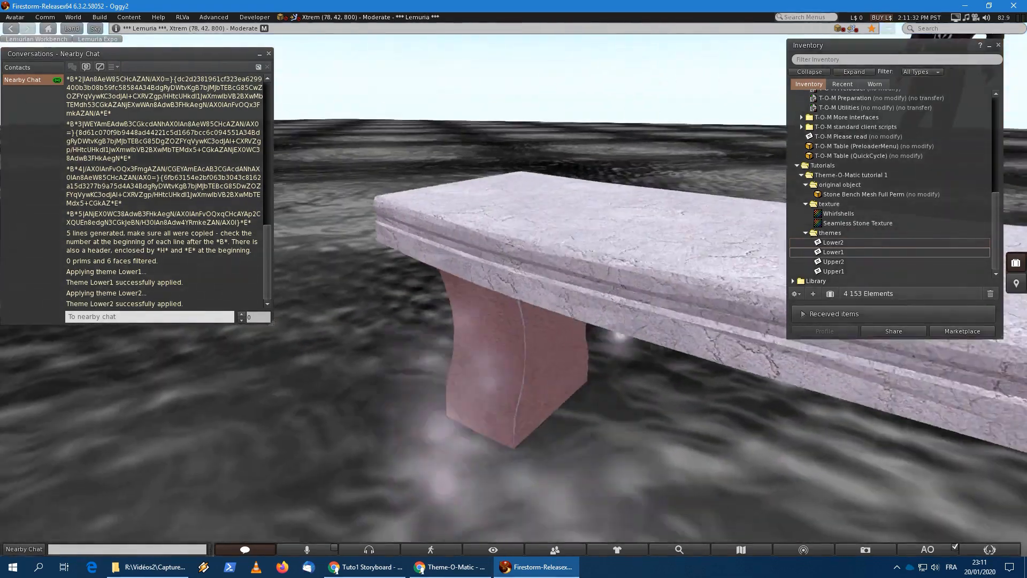
{"action": "key", "text": "Escape"}
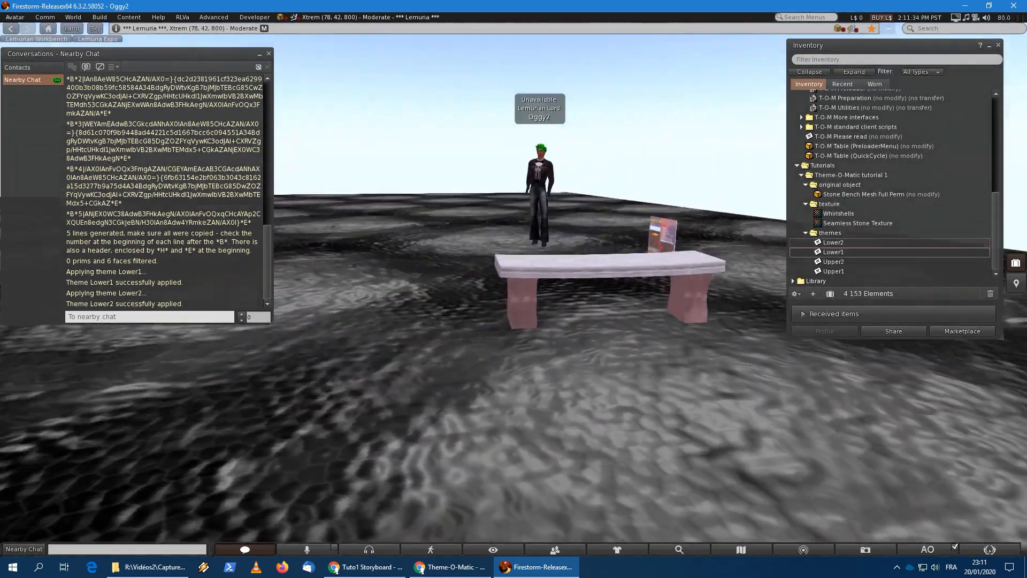
{"action": "left_click_drag", "start_coordinate": [521, 274], "coordinate": [711, 326], "text": "ctrl+alt"}
{"action": "left_click_drag", "start_coordinate": [348, 246], "coordinate": [321, 235], "text": "ctrl+alt"}
{"action": "left_click_drag", "start_coordinate": [514, 315], "coordinate": [514, 292], "text": "alt"}
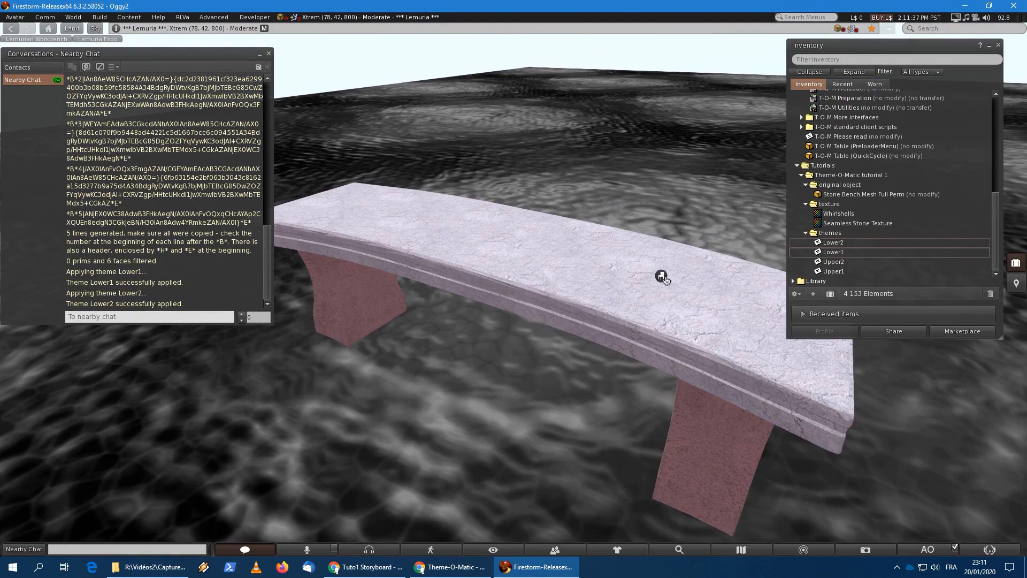
Test the Upper1 theme and then the Upper2 theme on the bench, and check the seat.
{"action": "left_click", "coordinate": [522, 298]}
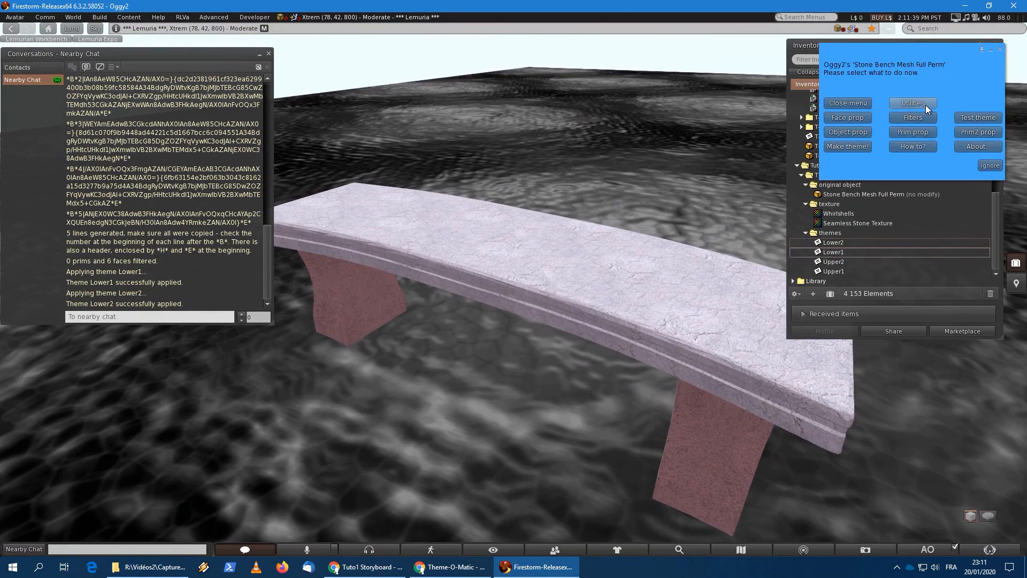
{"action": "left_click", "coordinate": [963, 117]}
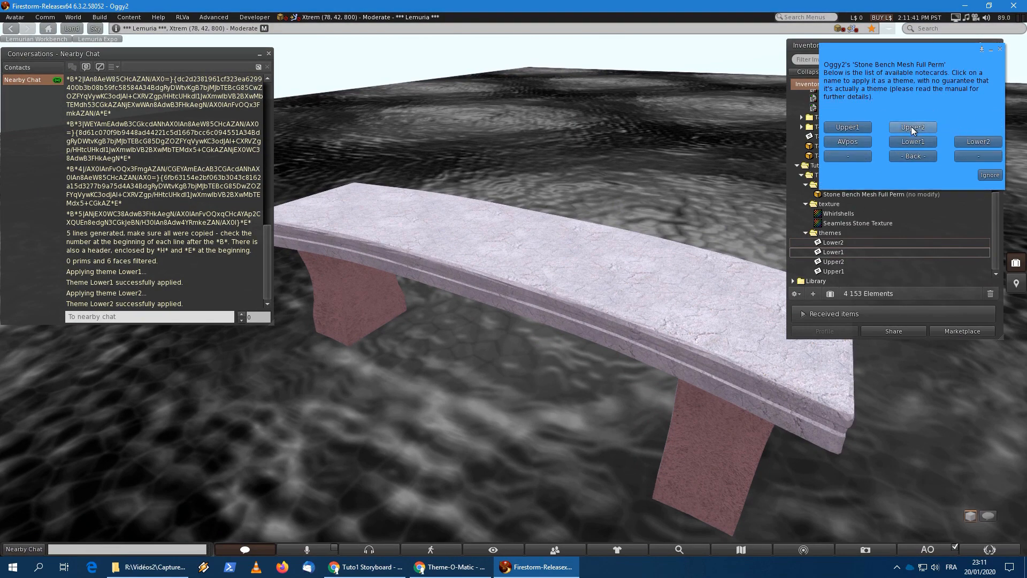
{"action": "left_click", "coordinate": [857, 126]}
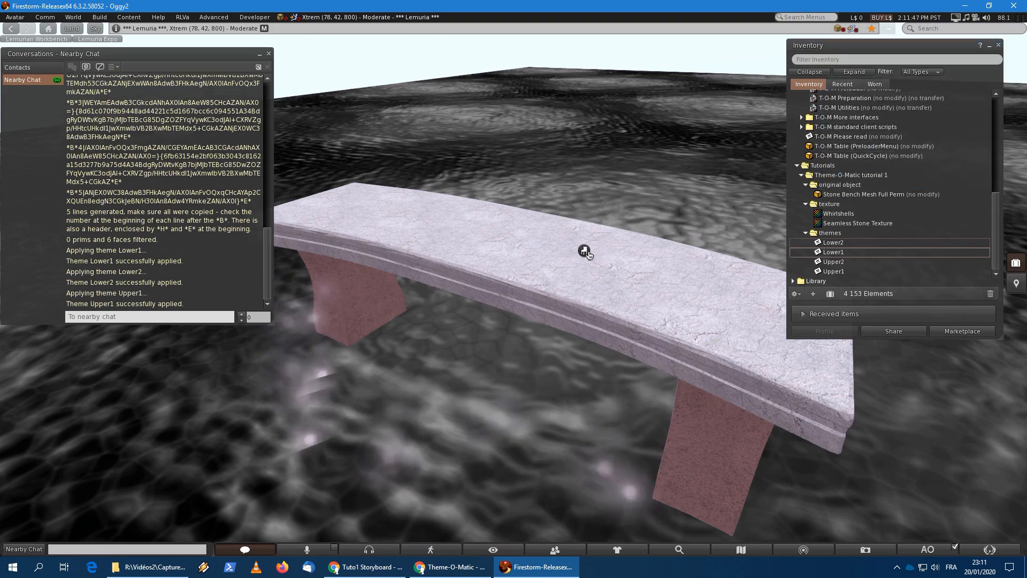
{"action": "left_click", "coordinate": [514, 299]}
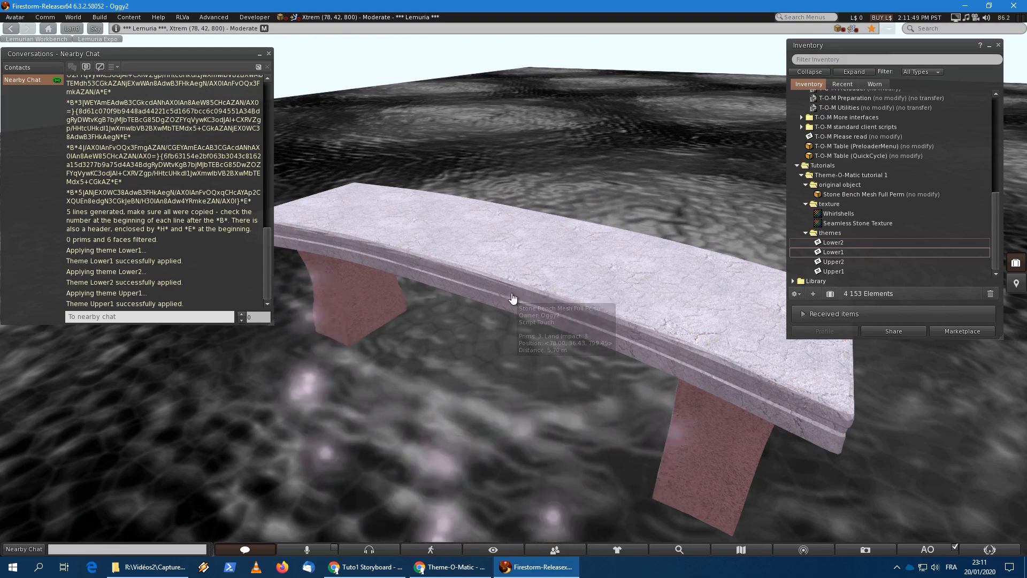
{"action": "left_click", "coordinate": [913, 103]}
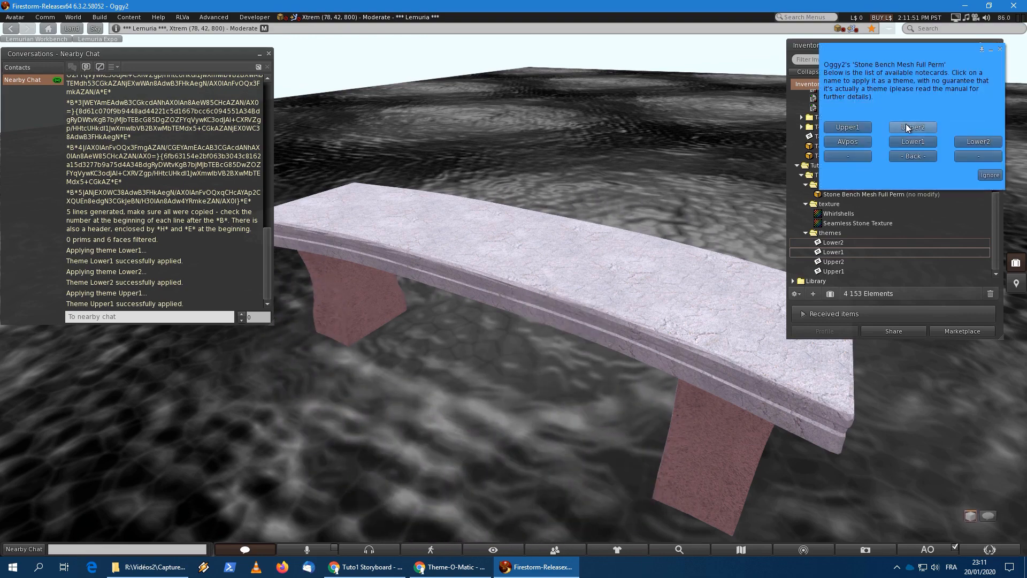
{"action": "left_click", "coordinate": [906, 124]}
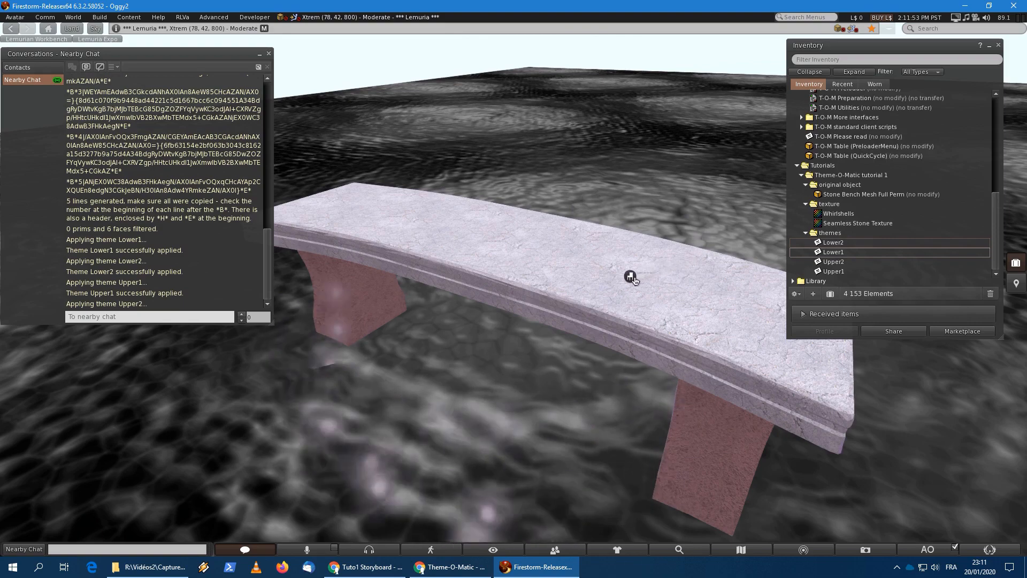
{"action": "mouse_move", "coordinate": [451, 291]}
{"action": "left_mouse_down", "text": "alt"}
{"action": "mouse_move", "coordinate": [492, 347]}
{"action": "mouse_move", "coordinate": [463, 300]}
{"action": "mouse_move", "coordinate": [434, 306]}
{"action": "mouse_move", "coordinate": [417, 334]}
{"action": "mouse_move", "coordinate": [457, 303]}
{"action": "left_mouse_up", "text": "alt"}
Apply the Lower1 theme to the bench legs and the Upper1 theme to the seat.
{"action": "left_click", "coordinate": [492, 283]}
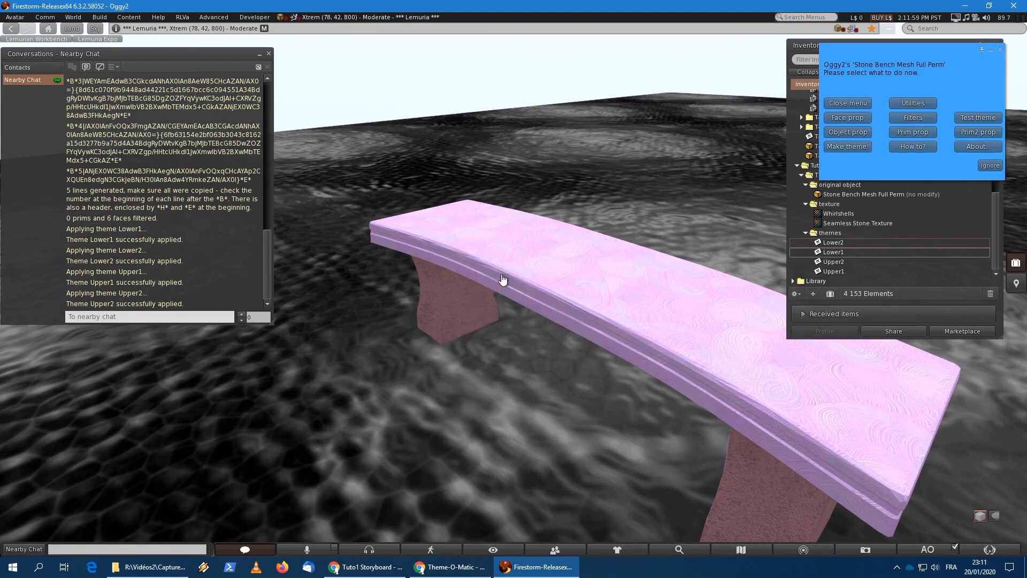
{"action": "left_click", "coordinate": [971, 118]}
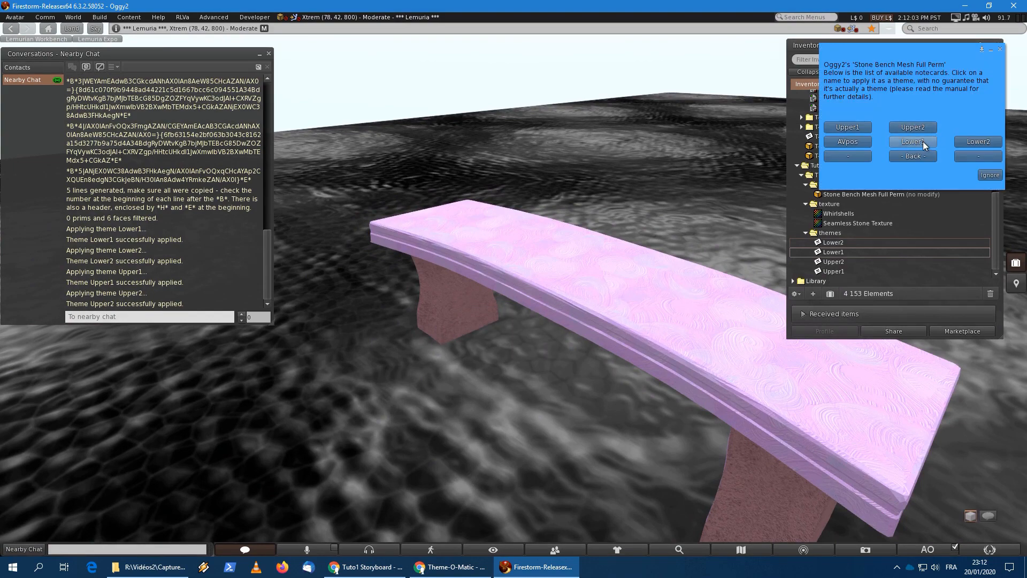
{"action": "left_click", "coordinate": [923, 142]}
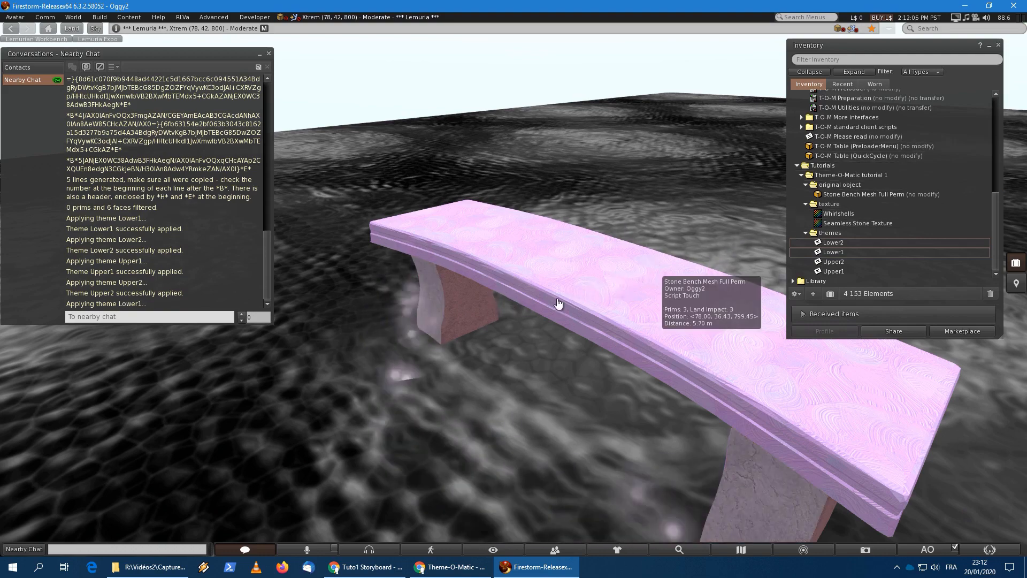
{"action": "left_click", "coordinate": [496, 282]}
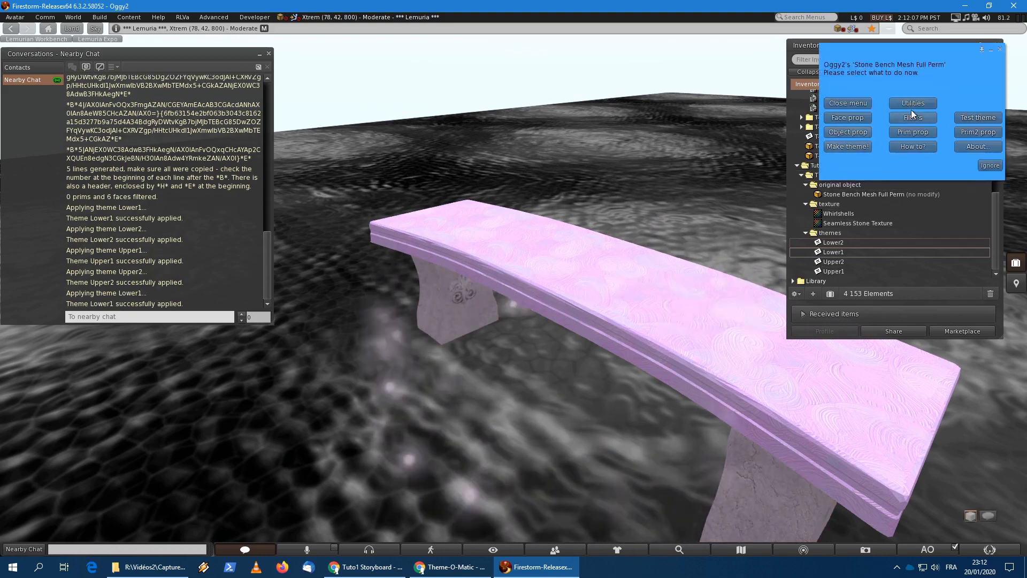
{"action": "left_click", "coordinate": [973, 120]}
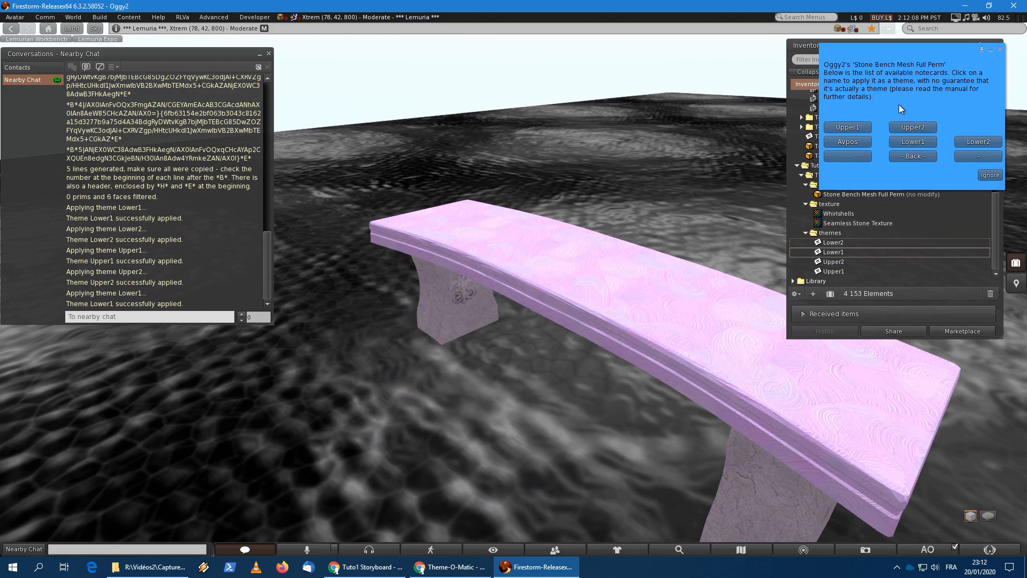
{"action": "left_click", "coordinate": [864, 126]}
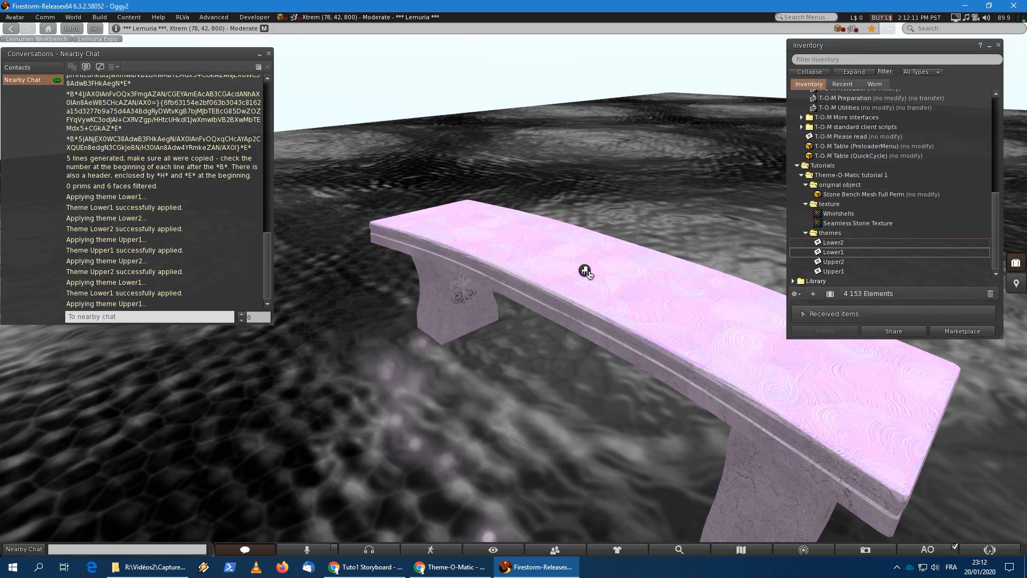